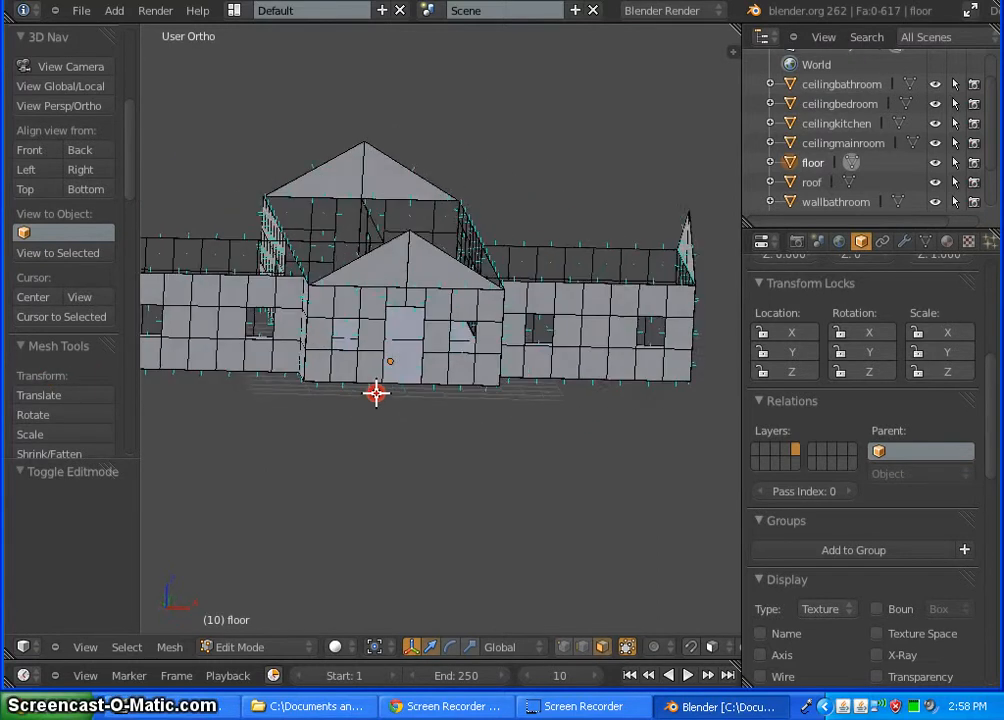
Step: Select both triangular faces of the gable above the front door on the floor mesh
scroll(388, 258, "up", 3)
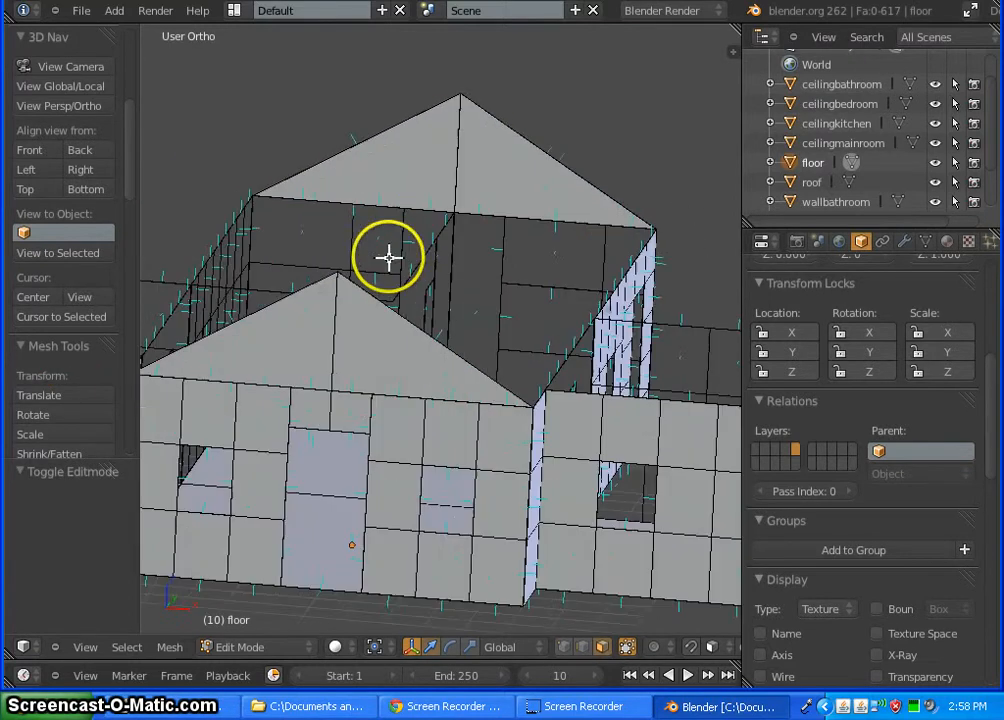
scroll(432, 372, "up", 5)
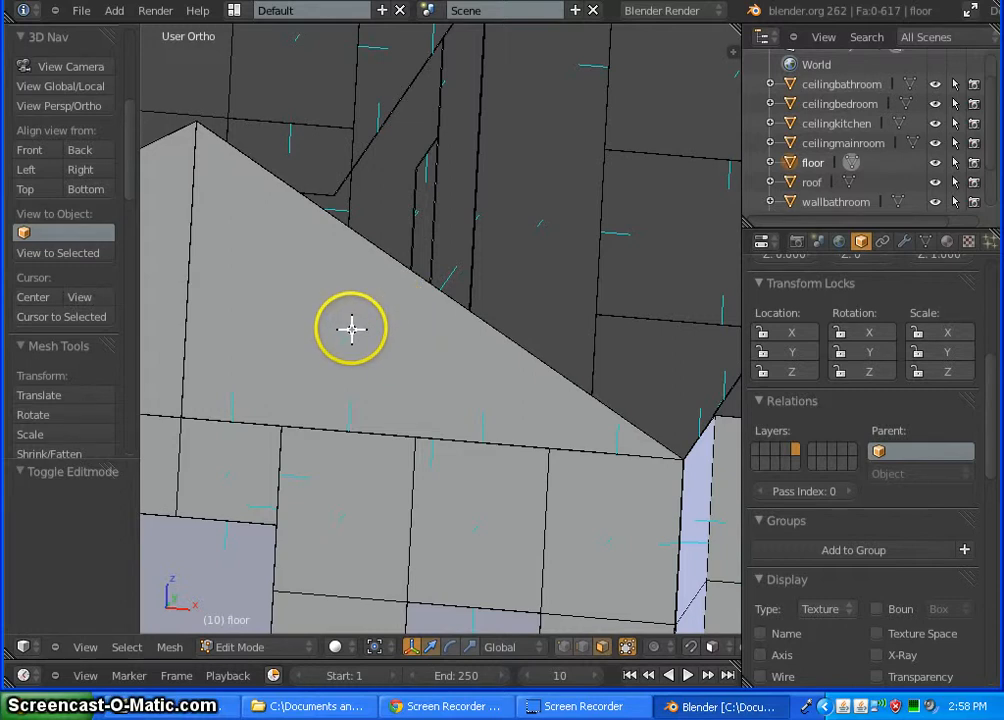
right_click(260, 332)
middle_click_drag(260, 332, 587, 342)
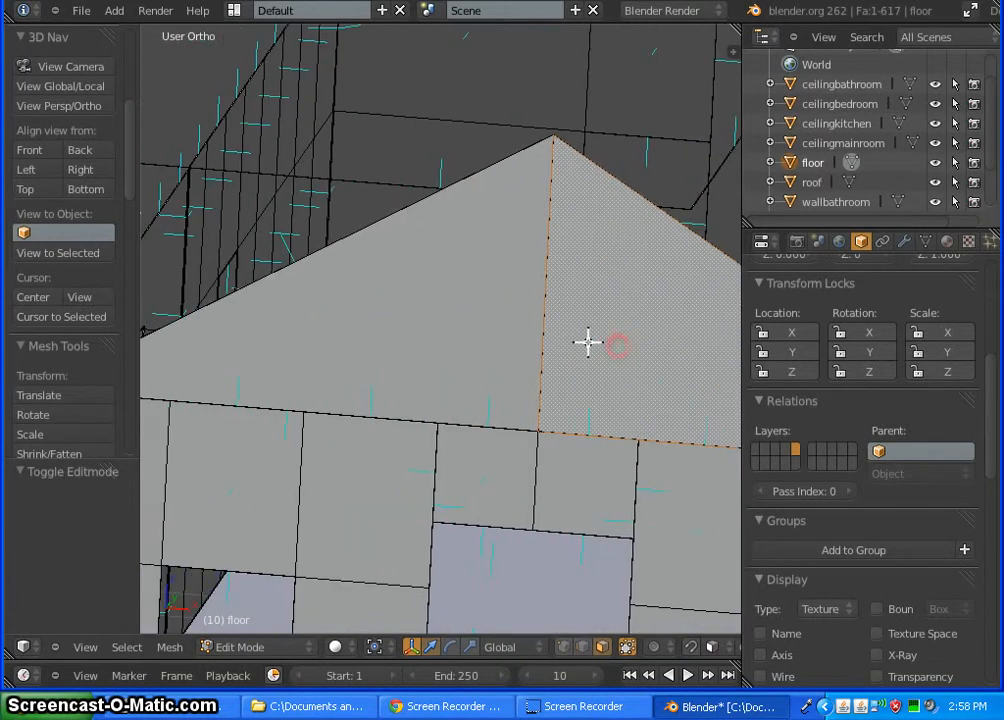
right_click(379, 314, "shift")
scroll(473, 287, "down", 5)
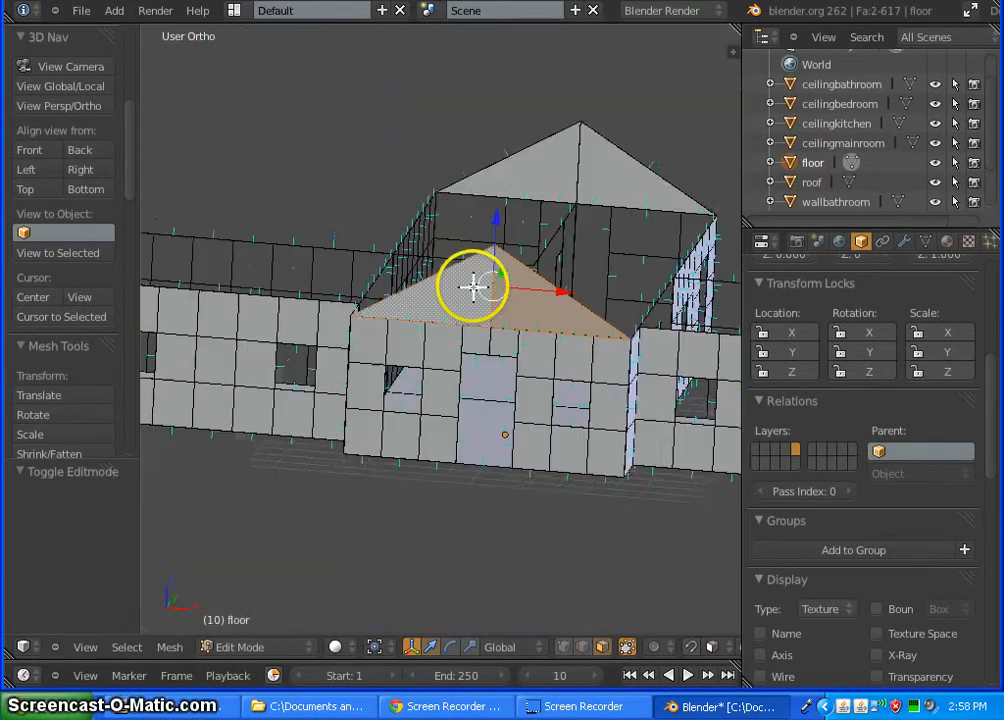
Step: Add both outer triangular faces of the rear gable to the face selection
middle_click_drag(663, 374, 234, 397)
scroll(390, 354, "up", 8)
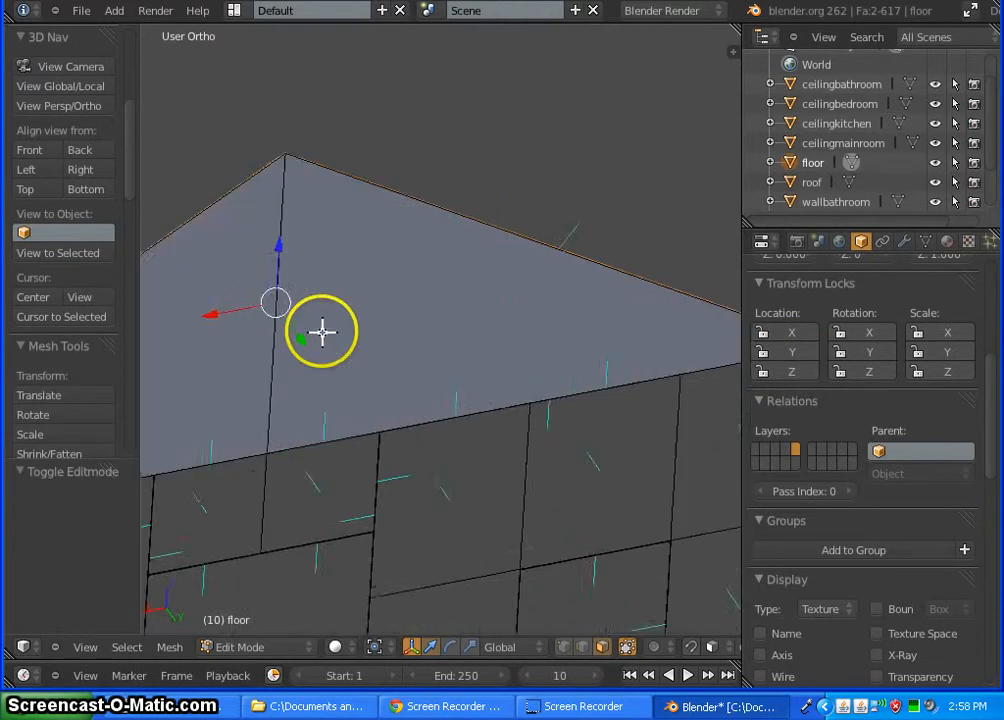
scroll(566, 245, "down", 5)
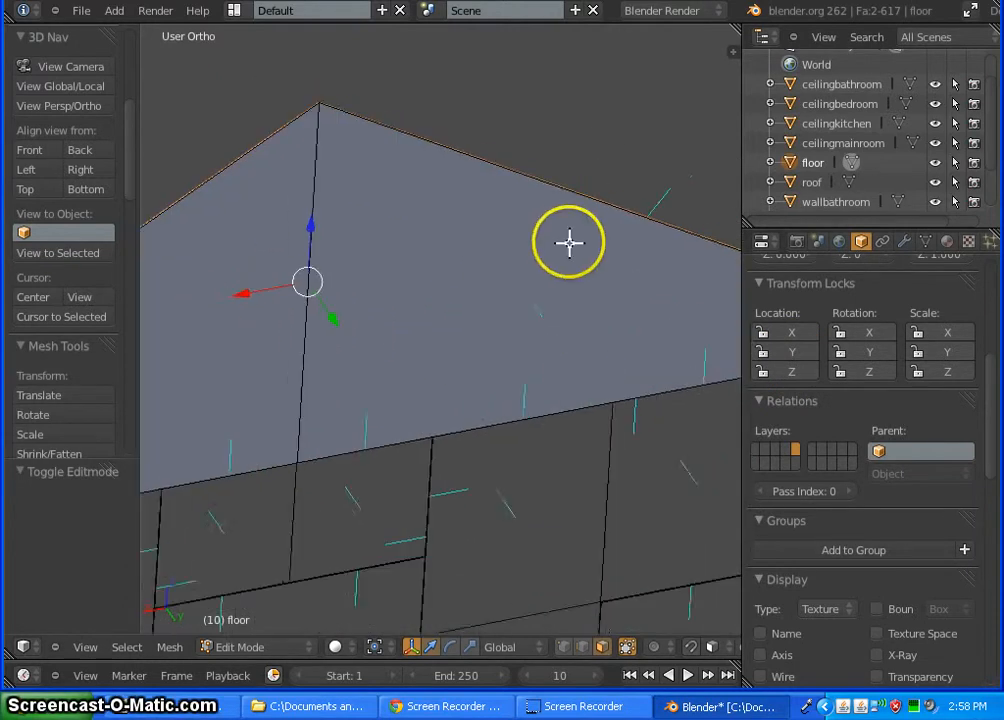
scroll(441, 247, "down", 6)
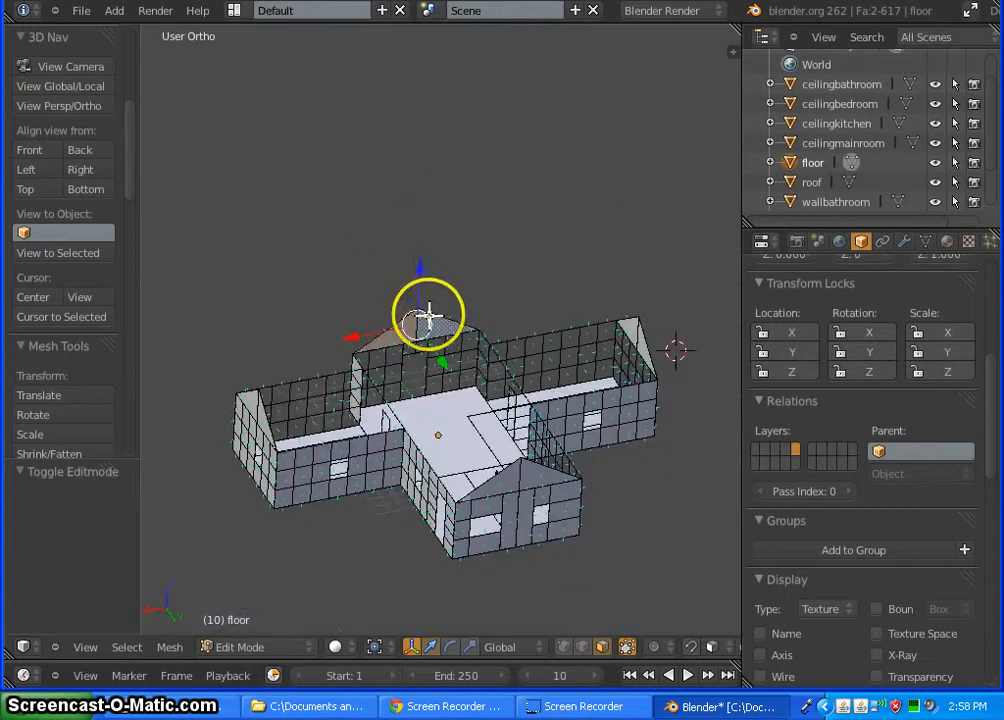
scroll(539, 554, "up", 7)
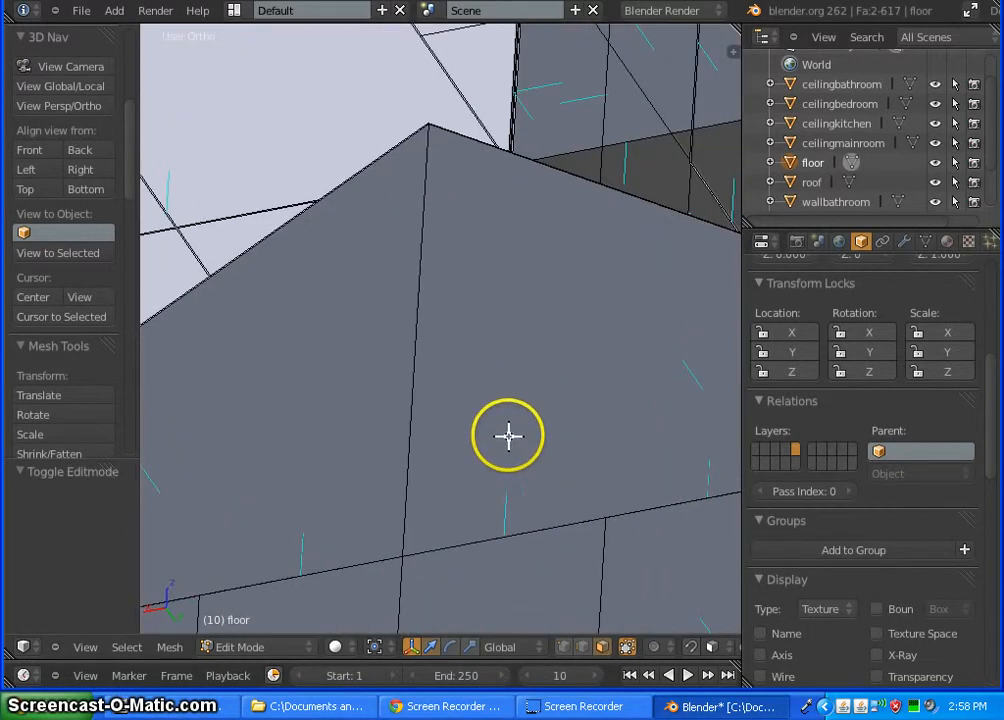
right_click(617, 370, "shift")
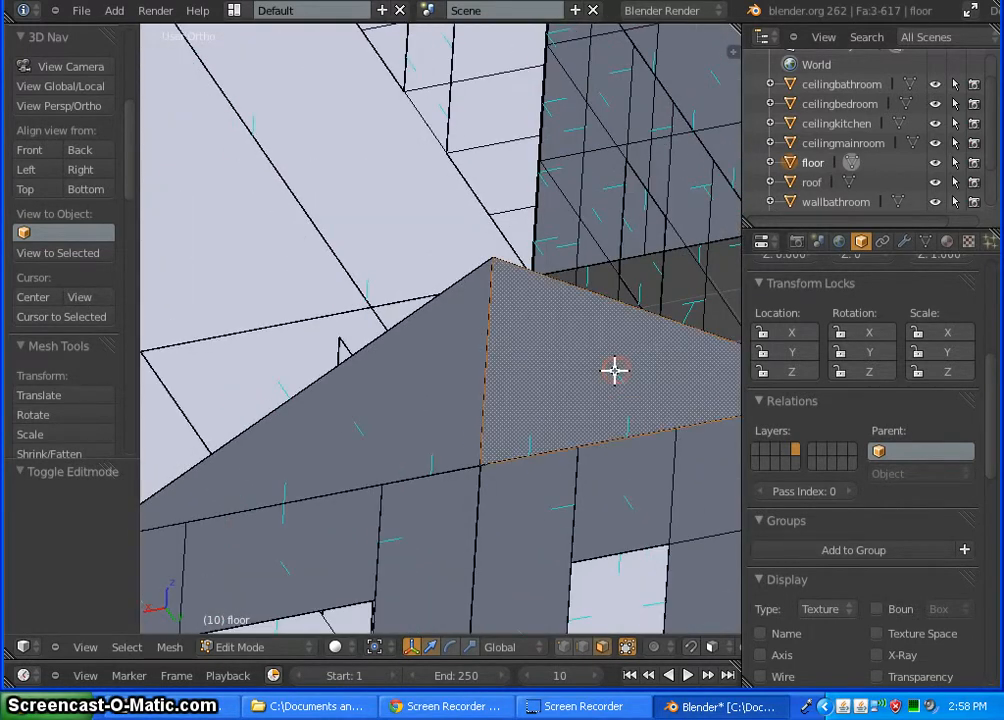
right_click(354, 420, "shift")
Step: Add both outer triangular faces of the right wing's end gable to the face selection
middle_click_drag(316, 444, 566, 318)
middle_click_drag(628, 268, 215, 660)
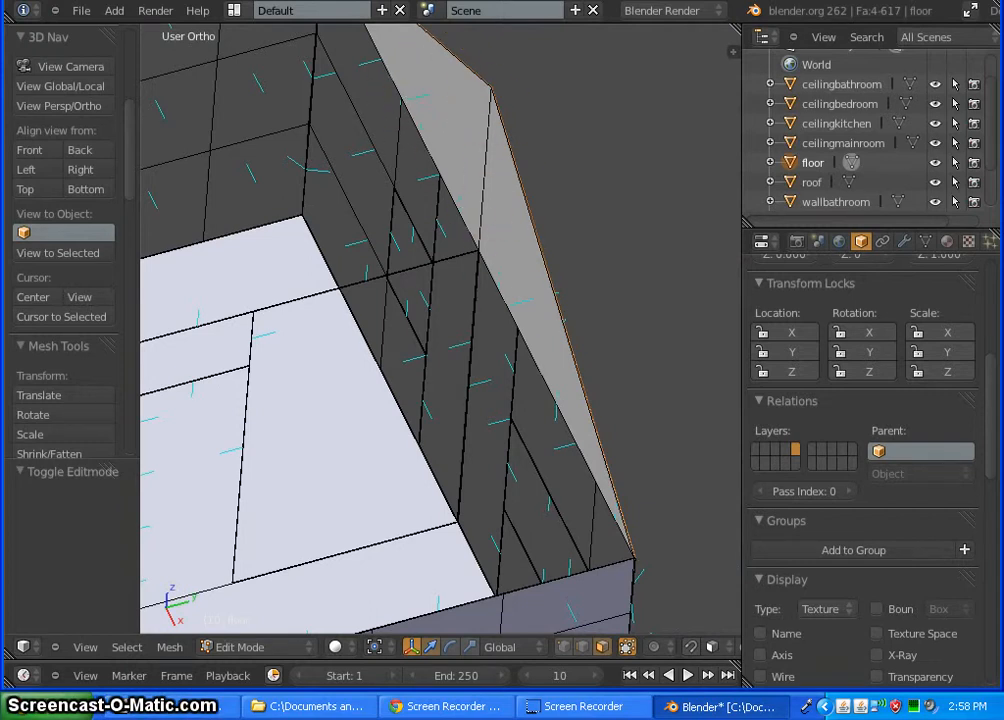
scroll(605, 224, "down", 5)
scroll(540, 464, "down", 5)
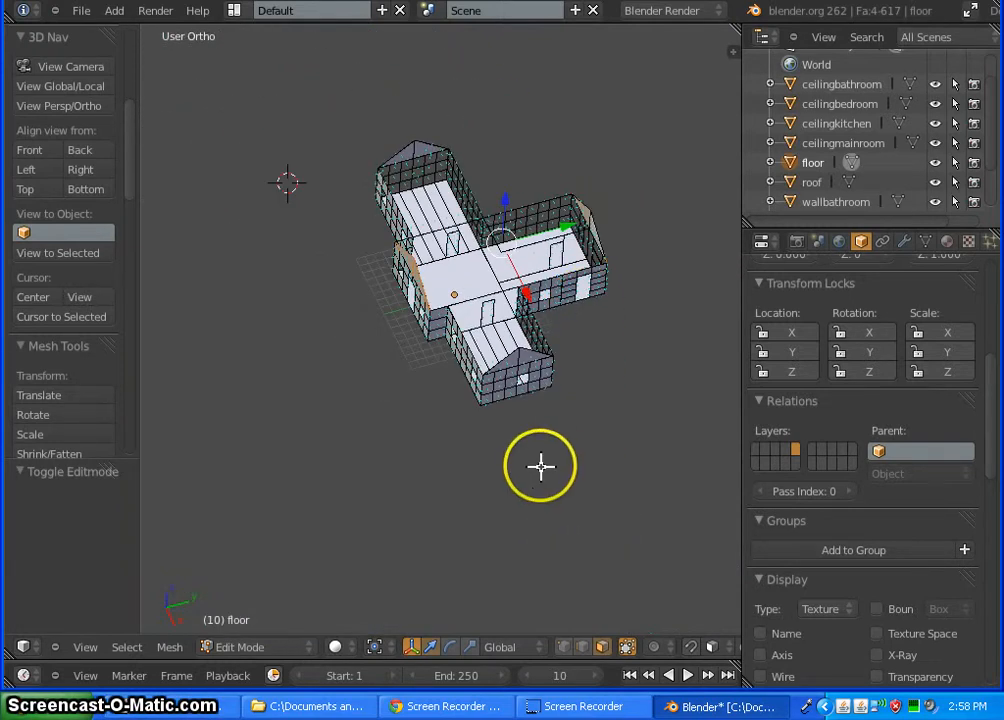
scroll(529, 403, "up", 12)
scroll(466, 343, "up", 3)
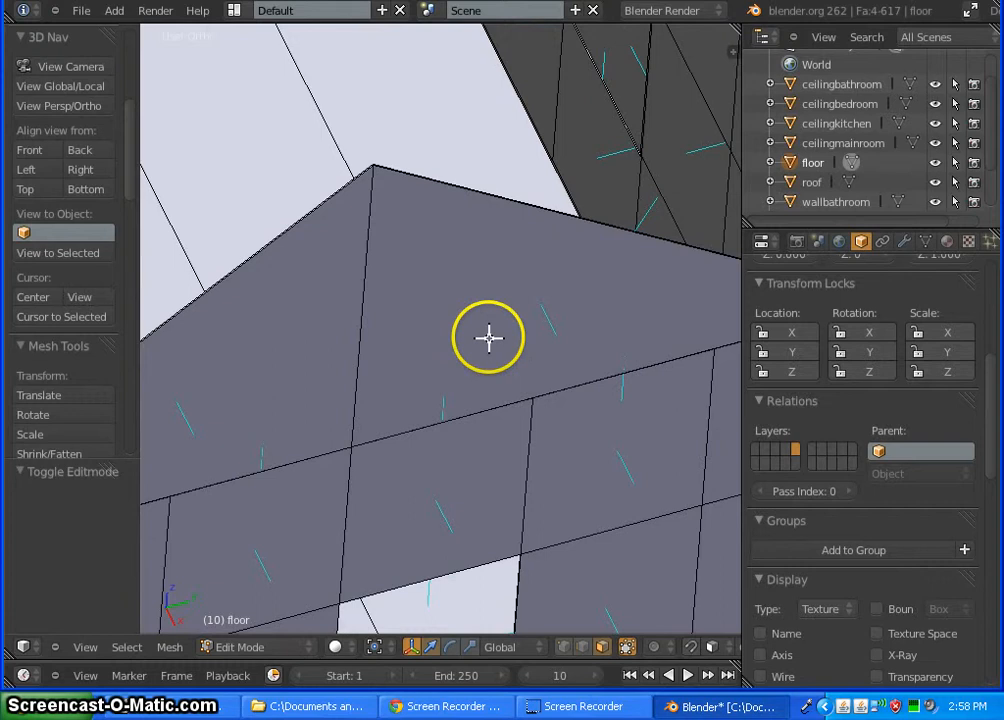
right_click(540, 305, "shift")
right_click(175, 400, "shift")
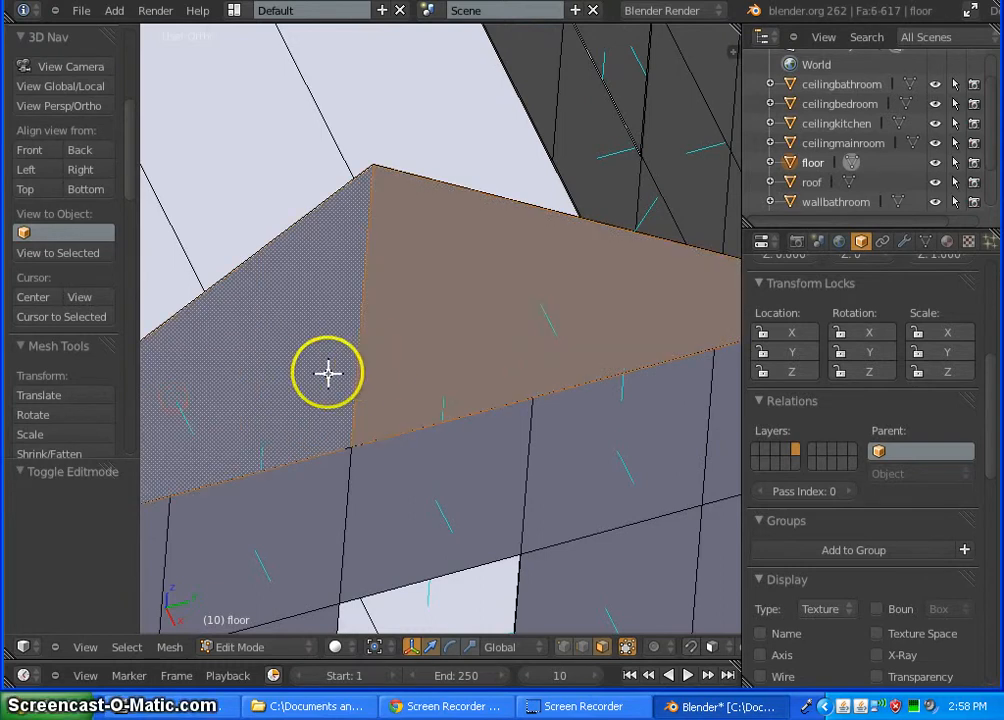
Step: Add both outer triangular faces of the left wing's end gable to the face selection
scroll(336, 400, "down", 8)
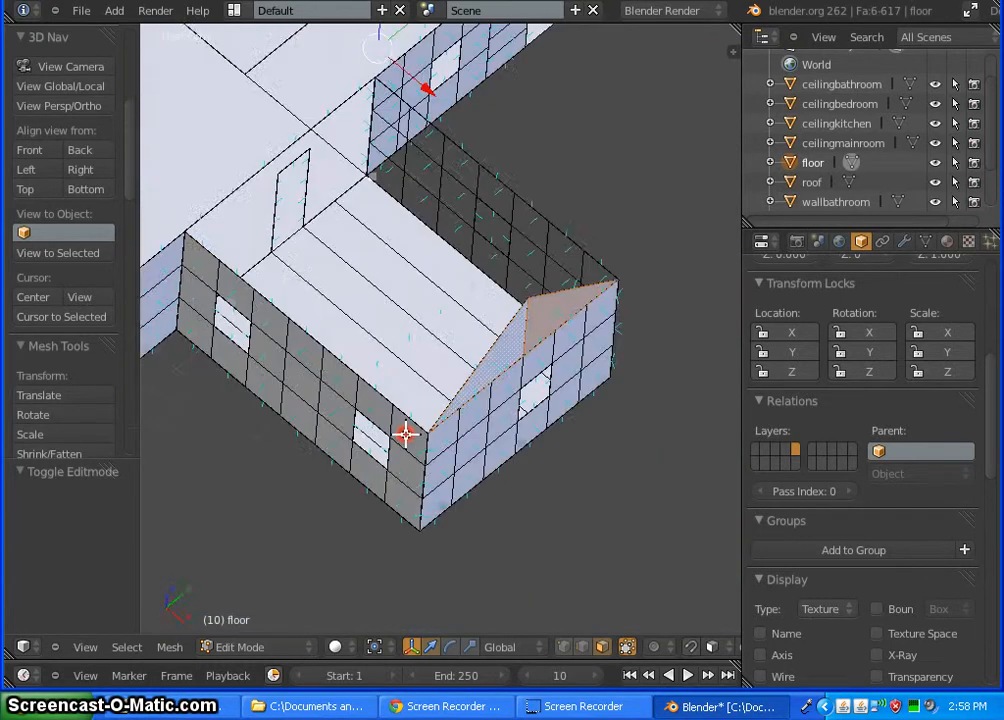
middle_click_drag(405, 433, 652, 52)
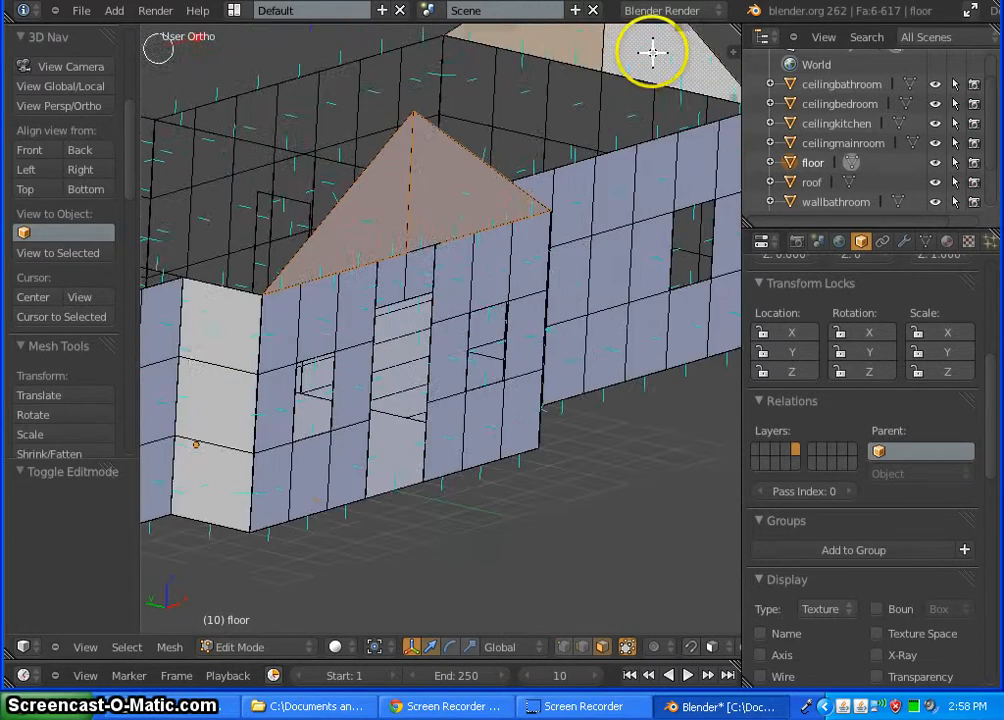
scroll(652, 52, "up", 6)
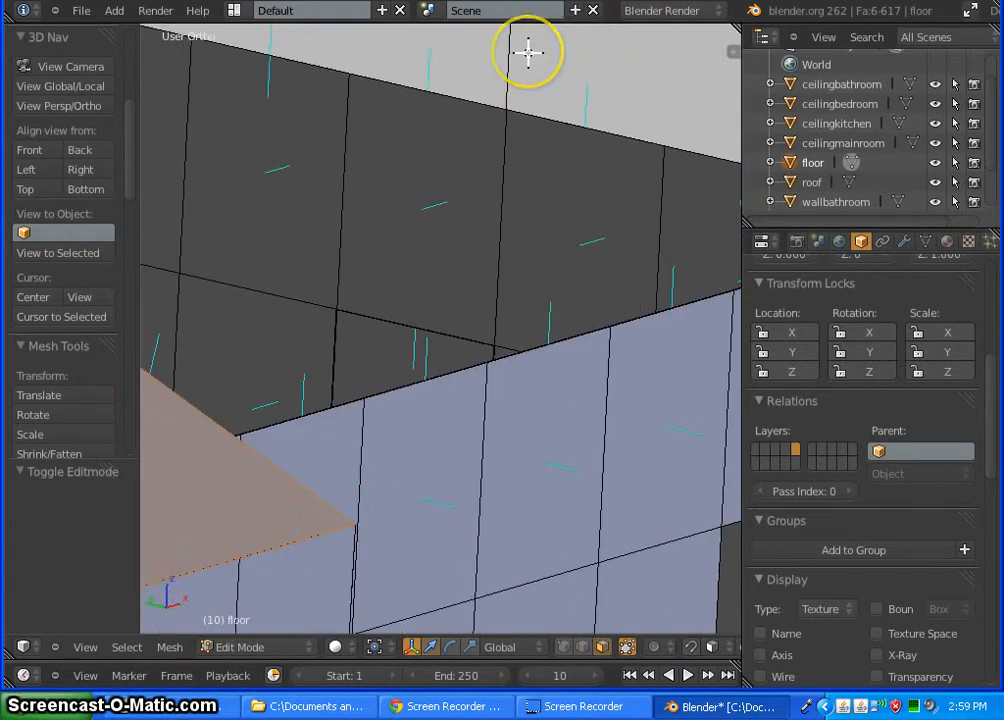
middle_click_drag(528, 50, 372, 421)
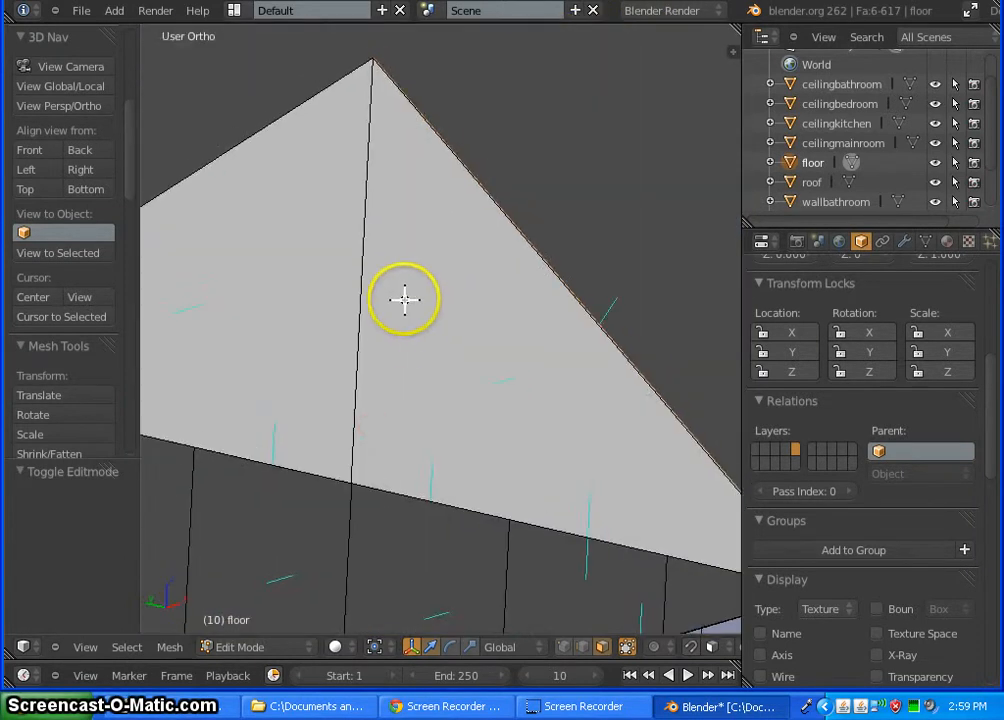
scroll(401, 295, "down", 2)
scroll(395, 292, "down", 3)
scroll(392, 284, "up", 5)
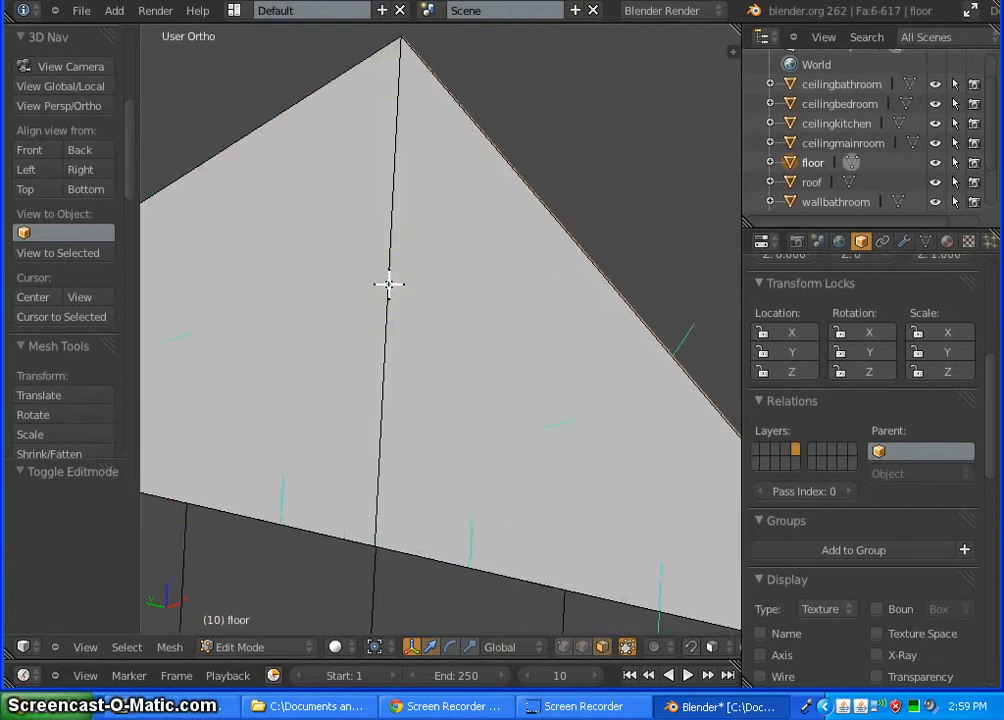
scroll(390, 284, "down", 12)
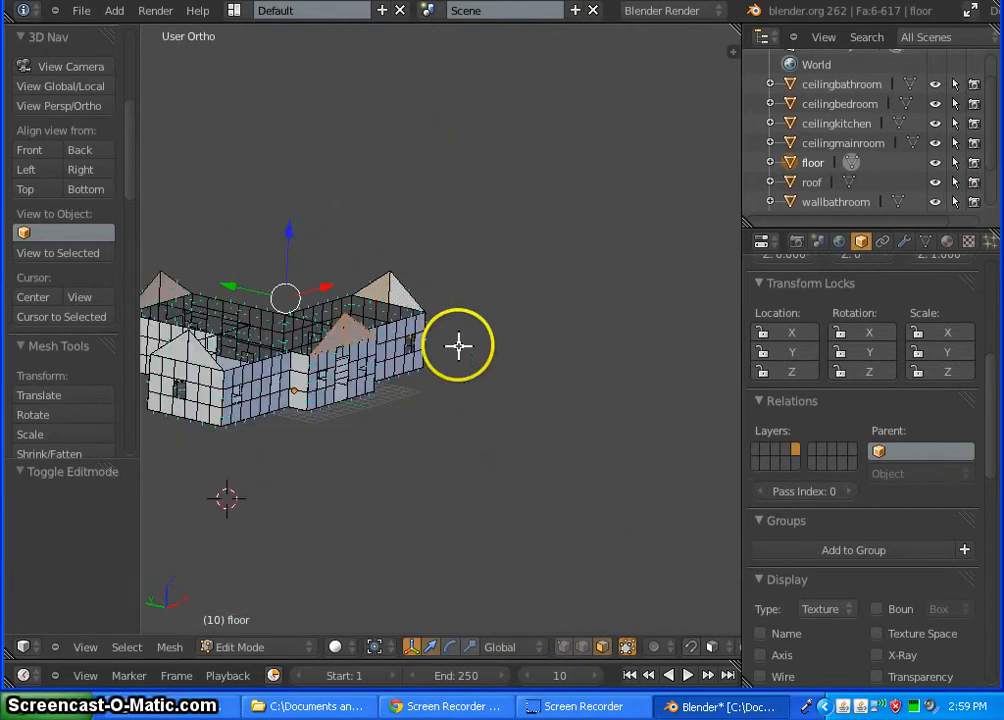
scroll(170, 352, "up", 8)
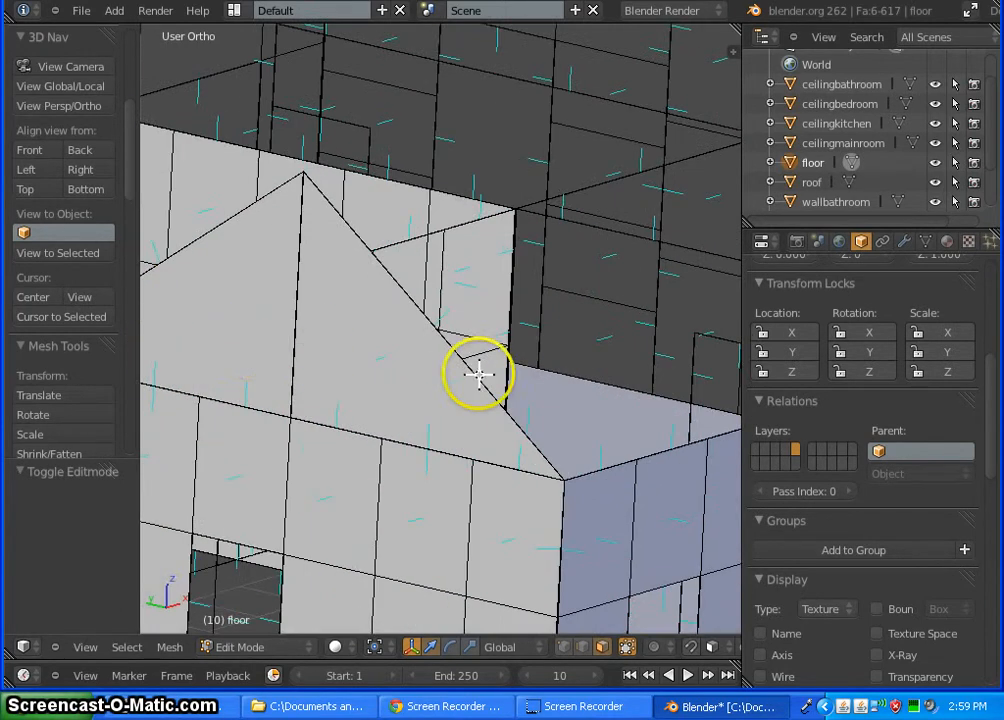
scroll(400, 355, "up", 2)
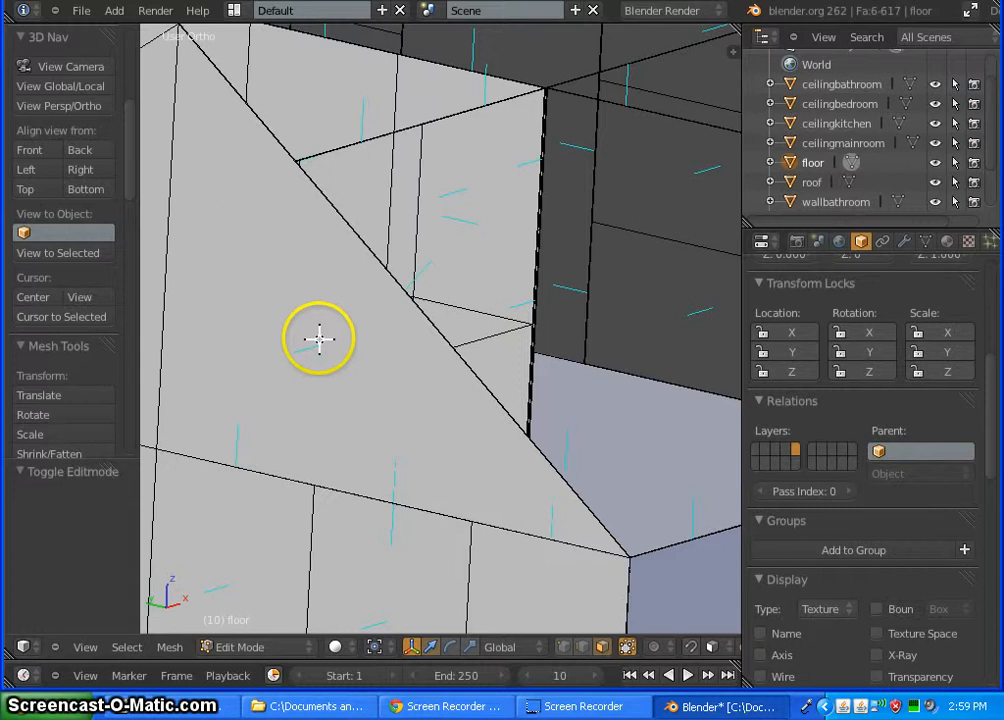
right_click(315, 340, "shift")
middle_click_drag(240, 326, 598, 377, "shift")
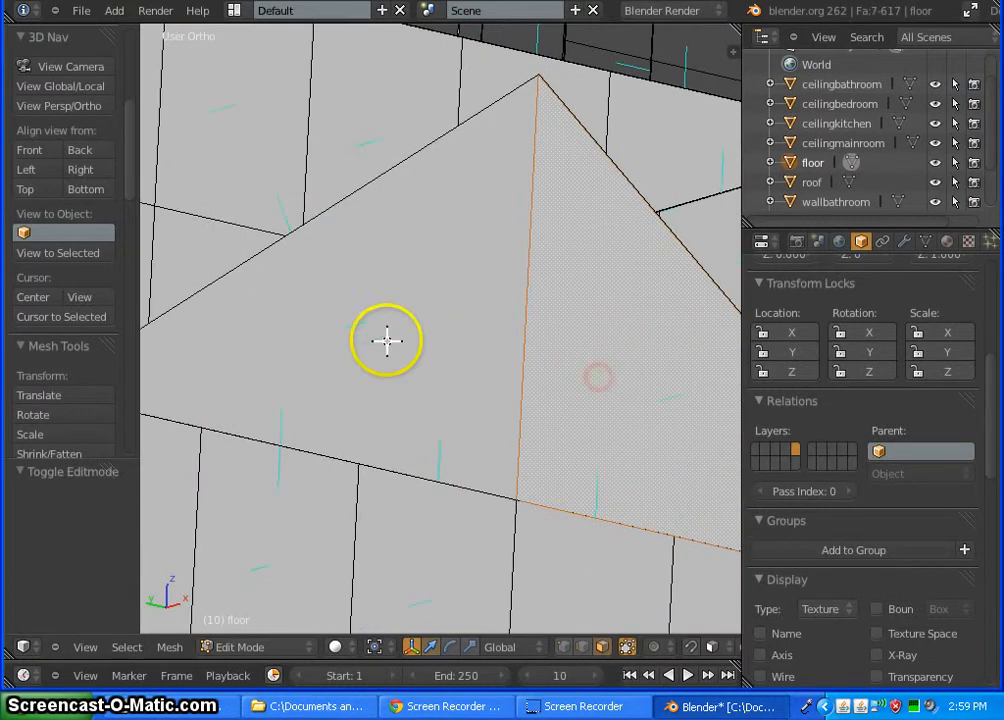
right_click(360, 320, "shift")
scroll(494, 338, "down", 5)
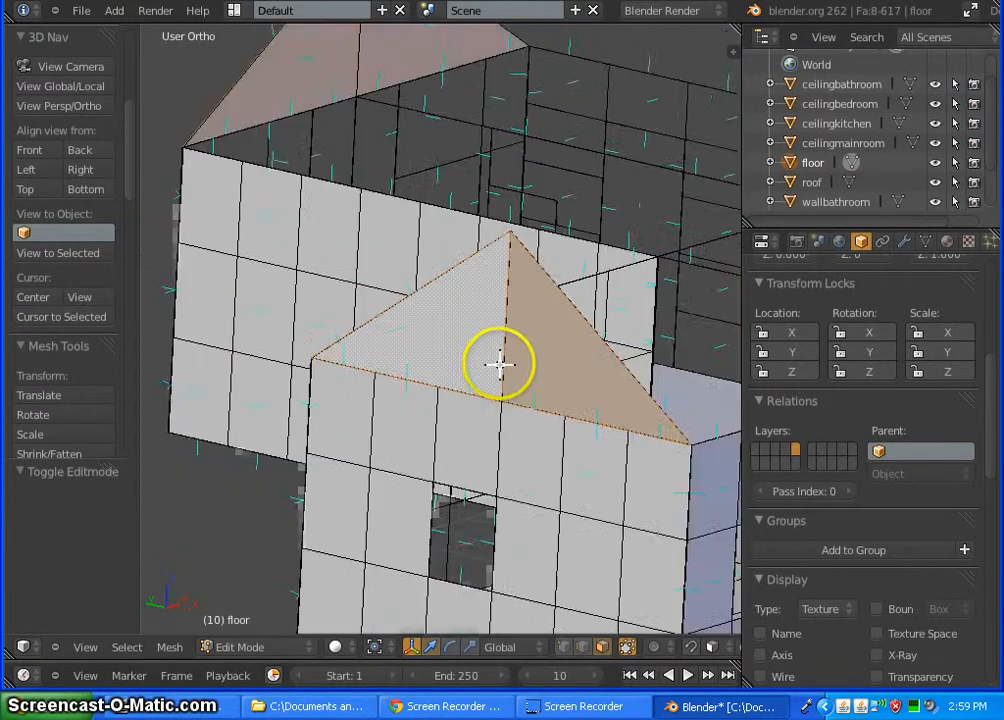
Step: Inspect the gable ends from around the house to check which outer faces are selected
middle_click_drag(596, 444, 394, 459)
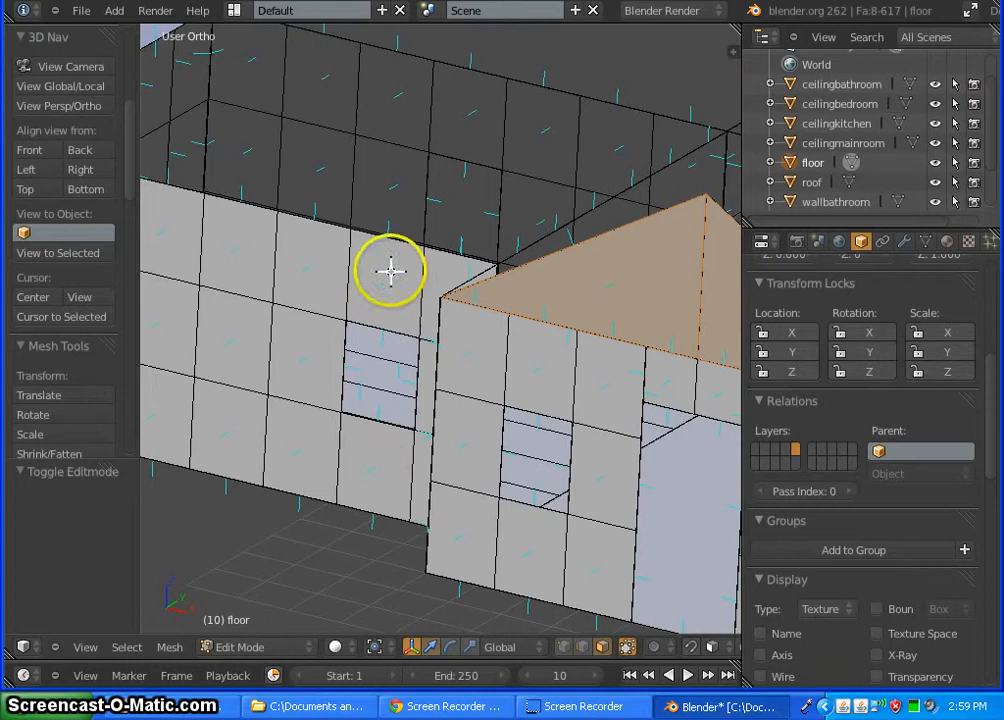
middle_click_drag(383, 250, 718, 452)
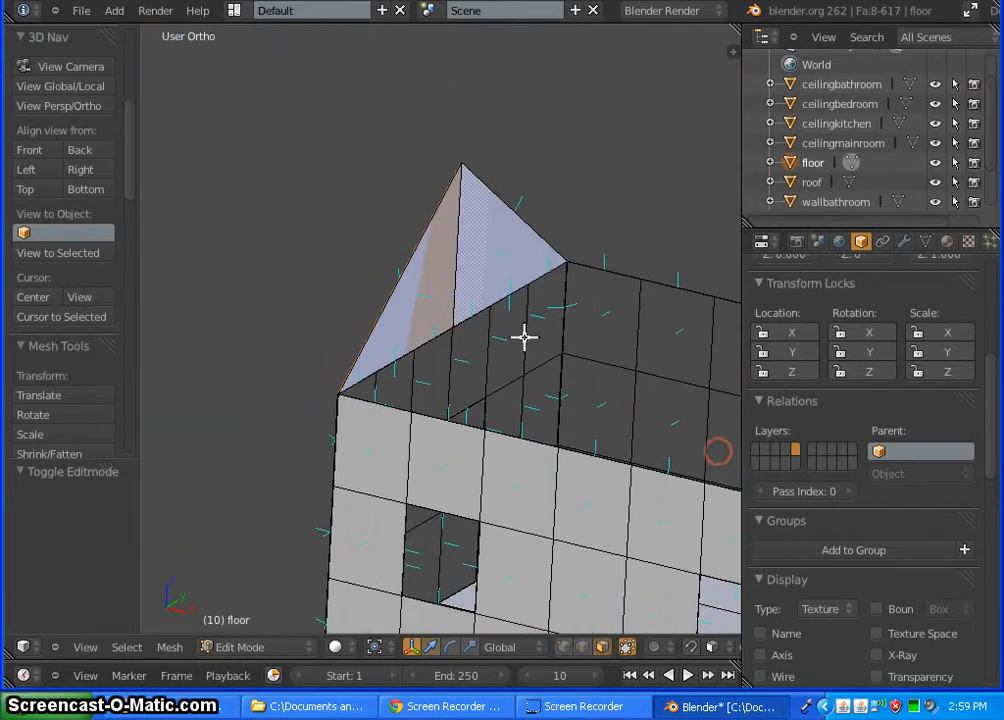
scroll(475, 288, "up", 4)
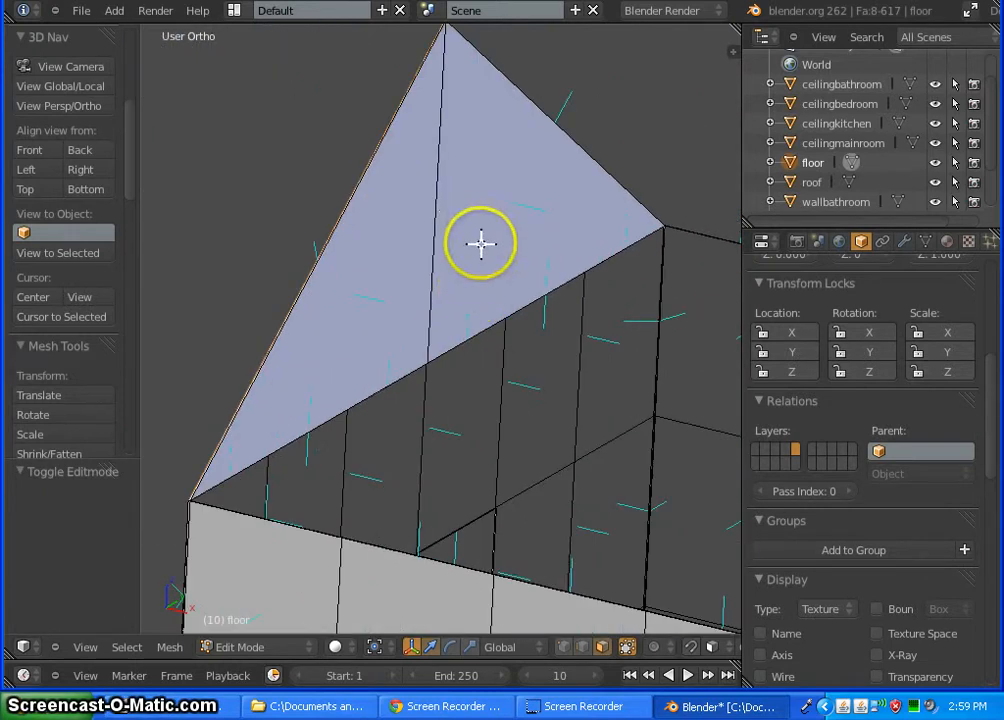
scroll(481, 243, "down", 8)
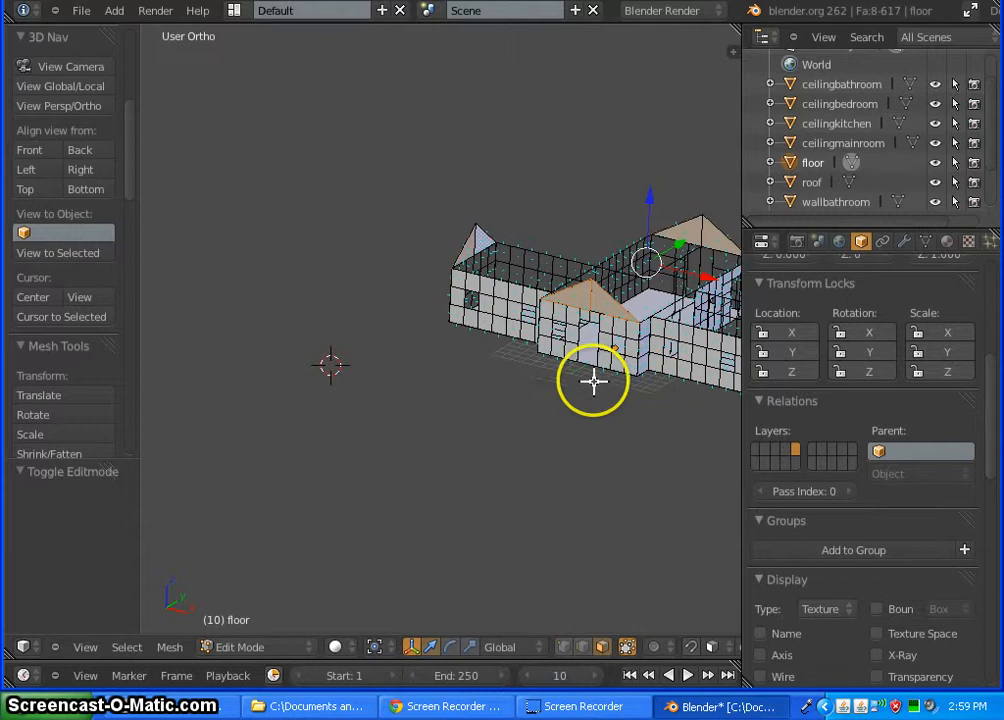
middle_click_drag(556, 386, 160, 420)
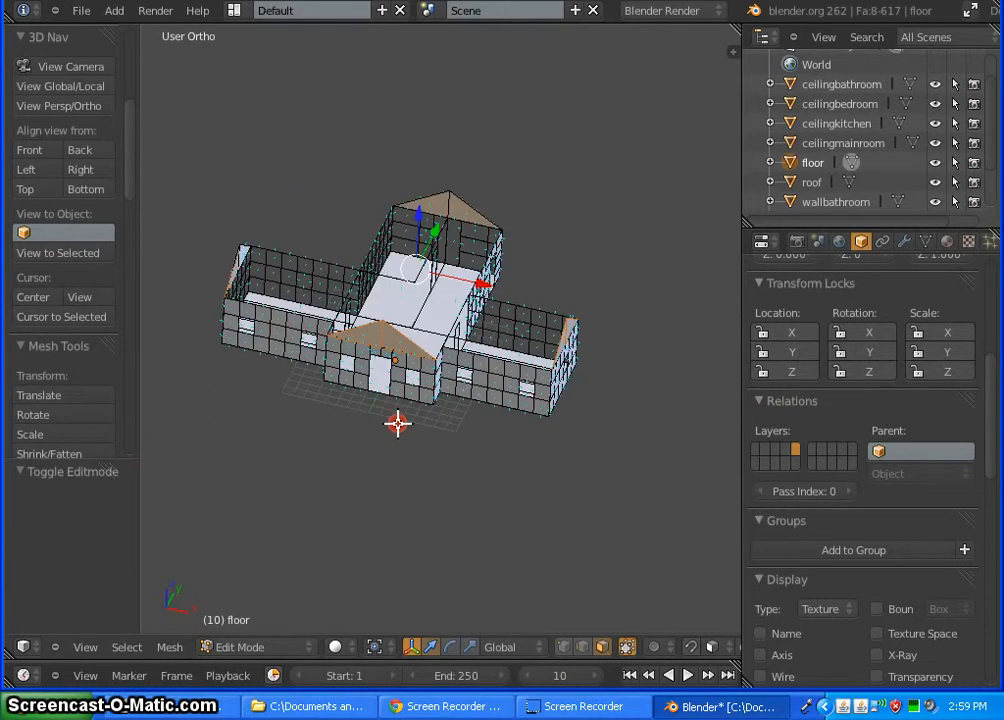
middle_click_drag(397, 423, 464, 354)
scroll(460, 356, "up", 9)
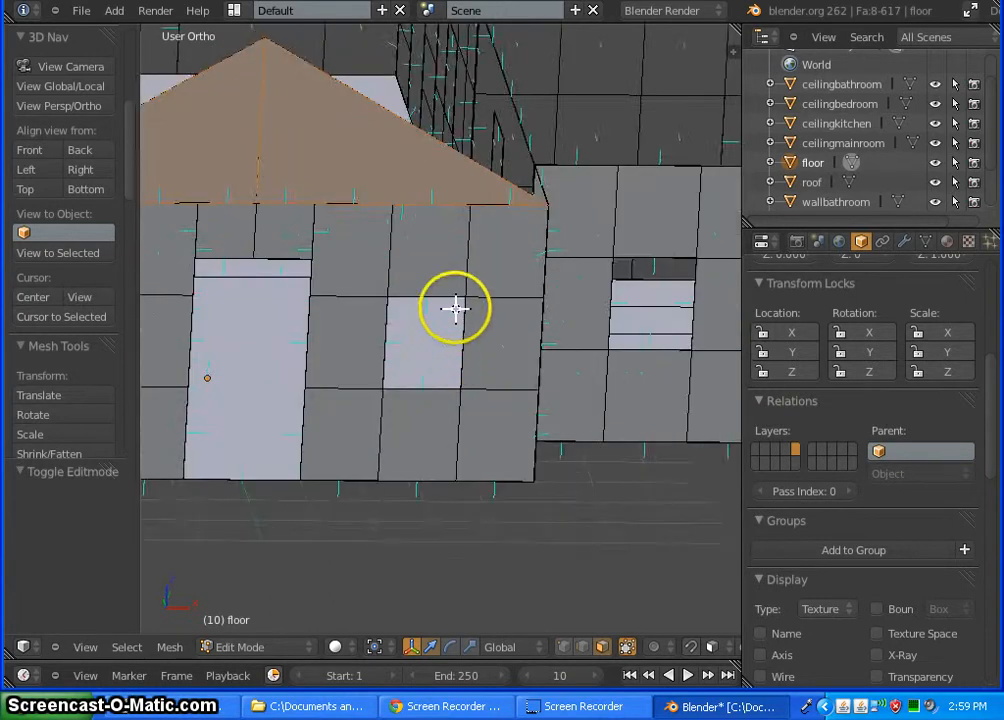
scroll(456, 309, "down", 6)
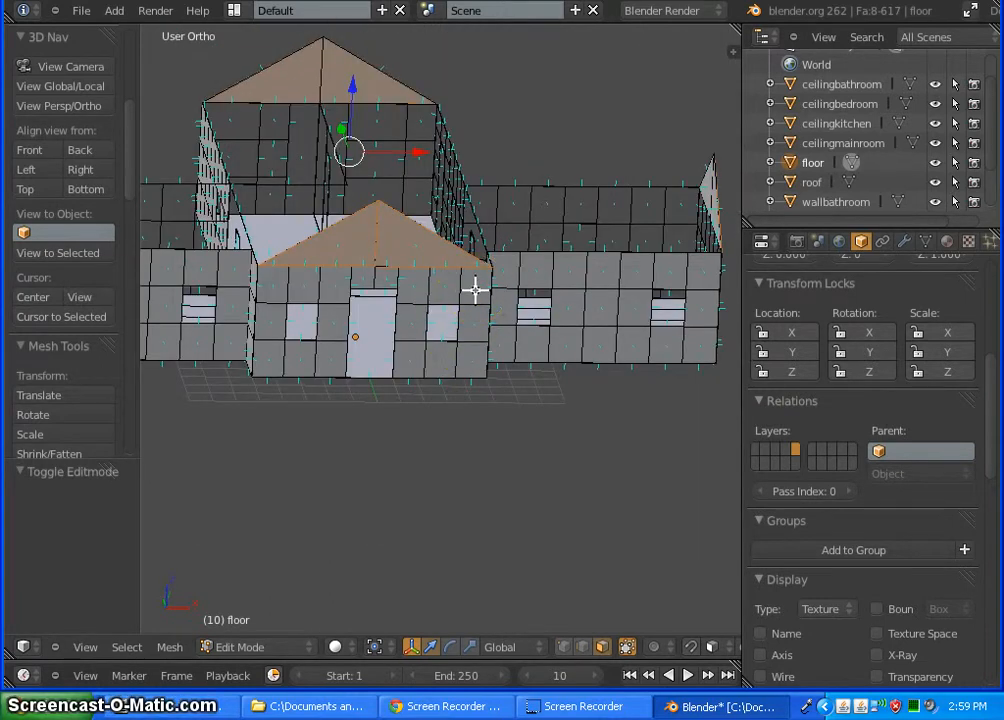
Step: Add all front wall faces below the front gable, around the door and its two windows, to the selection
right_click(476, 289, "shift")
right_click(468, 340, "shift")
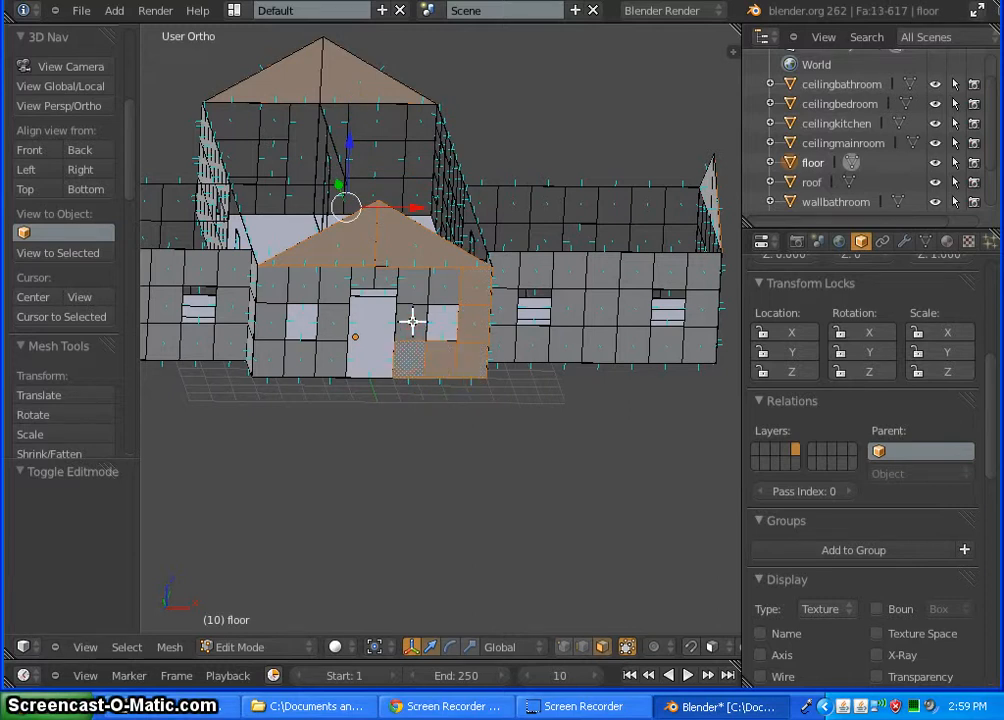
right_click(415, 289, "shift")
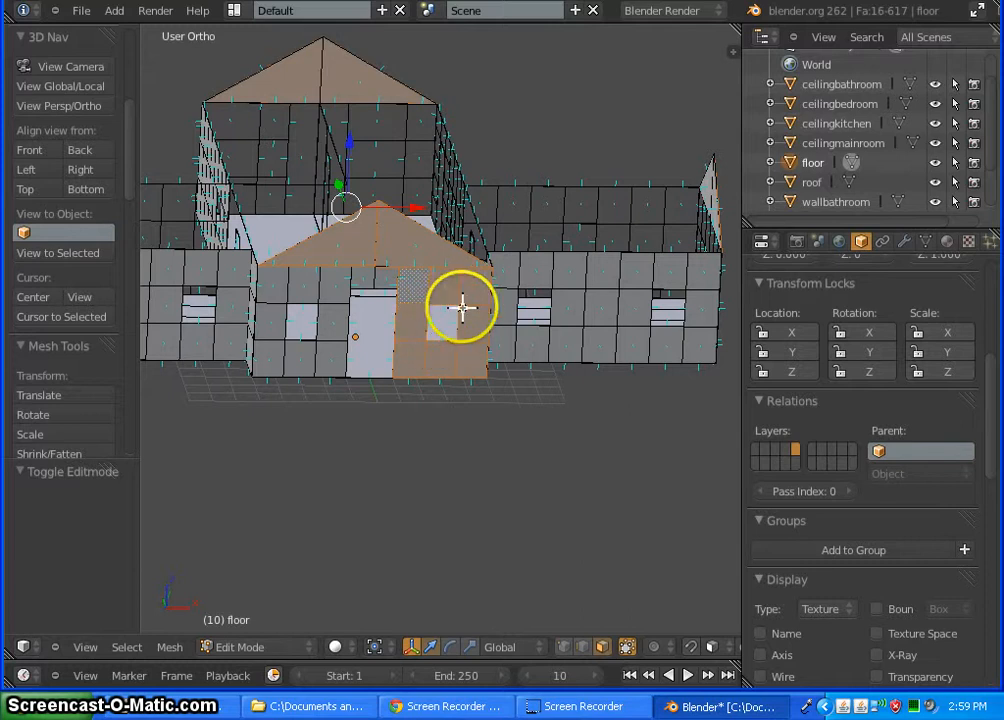
right_click(386, 284, "shift")
right_click(368, 279, "shift")
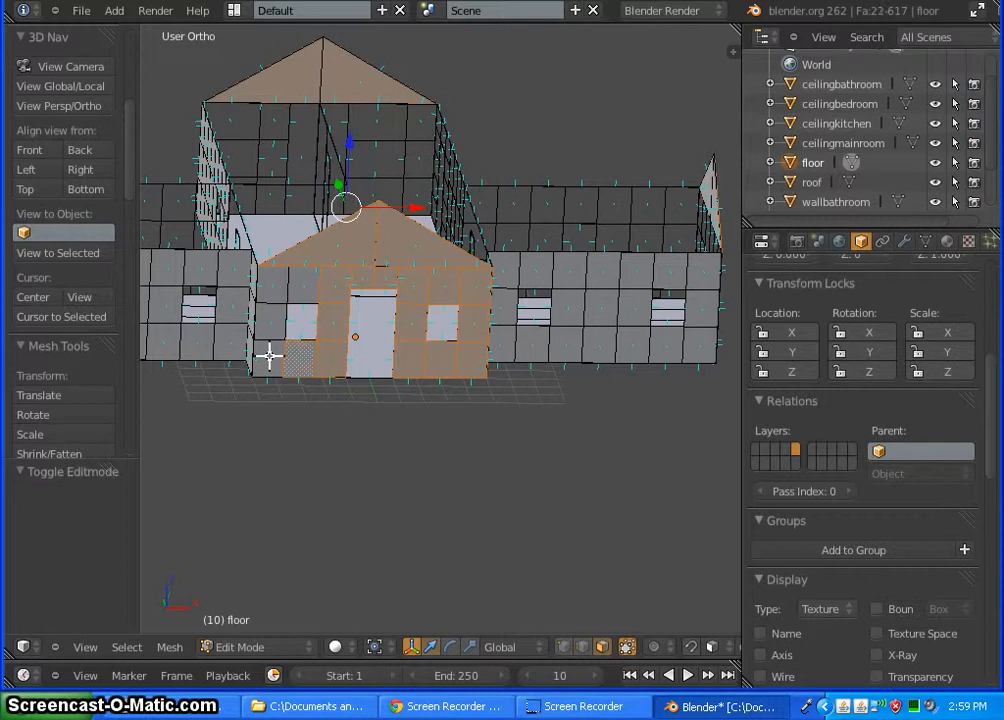
right_click(268, 315, "shift")
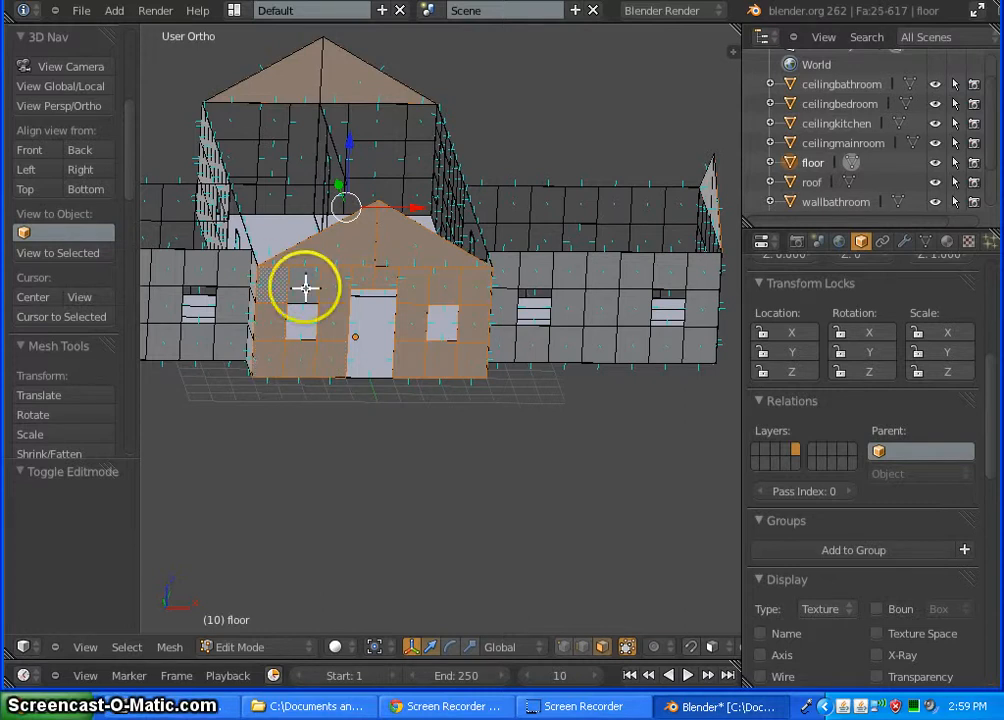
middle_click_drag(243, 383, 340, 420)
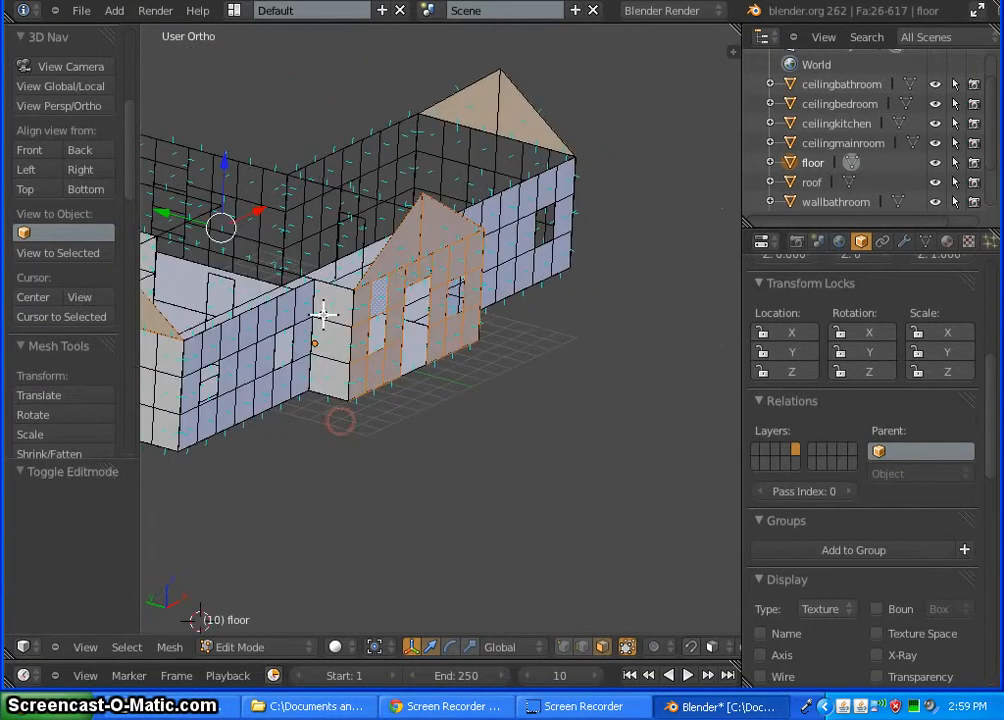
Step: Add the three faces of the narrow side wall joining the front gable section to the left wing to the selection
right_click(333, 303, "shift")
right_click(326, 341, "shift")
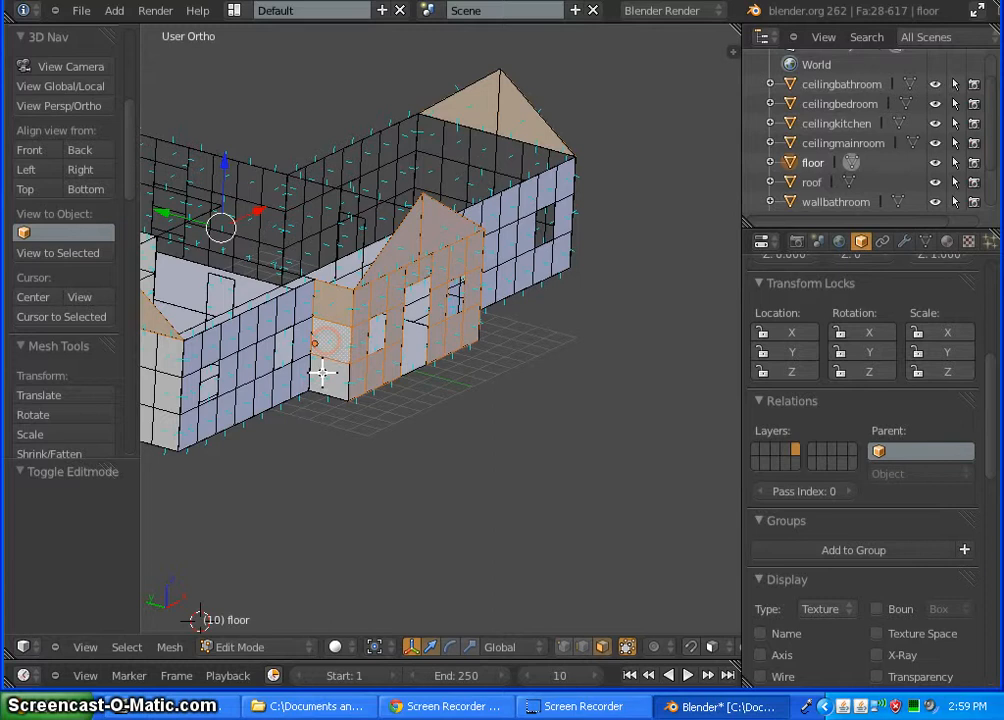
right_click(322, 375, "shift")
Step: Add the left wing's front wall faces around the window nearest the front gable section, up to the second window, to the selection
middle_click_drag(399, 481, 365, 473)
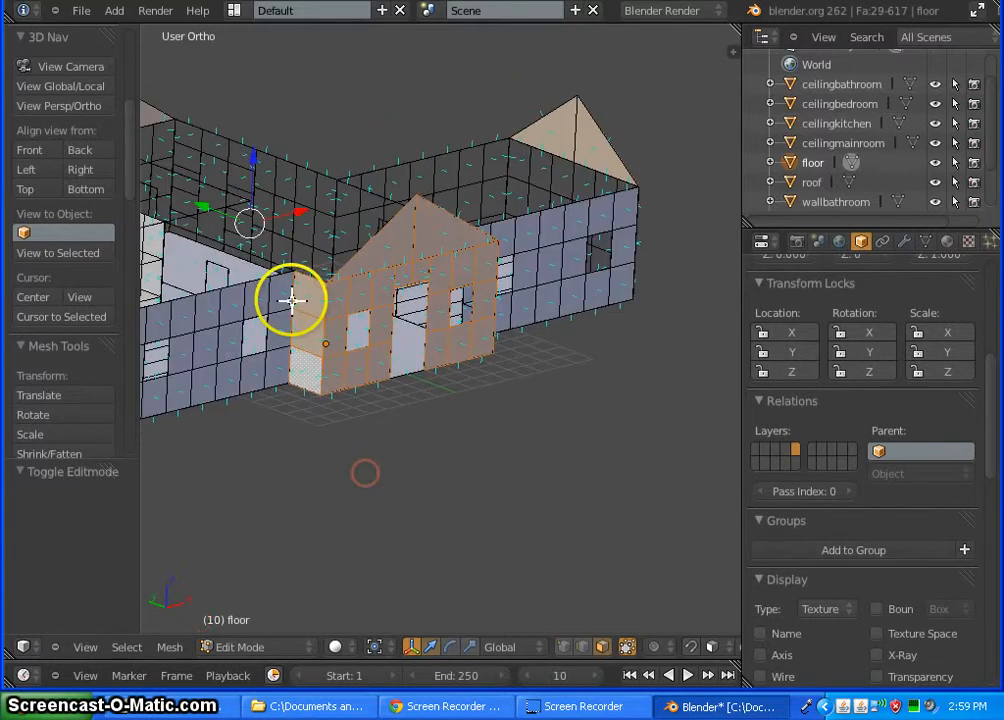
right_click(230, 305, "shift")
right_click(228, 372, "shift")
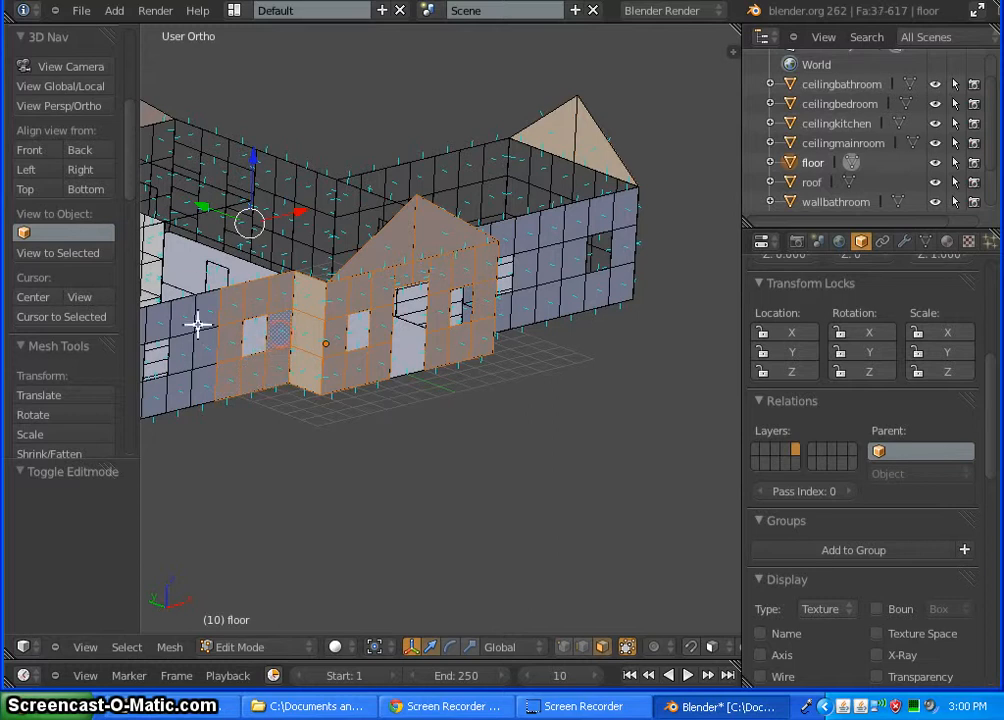
right_click(201, 338, "shift")
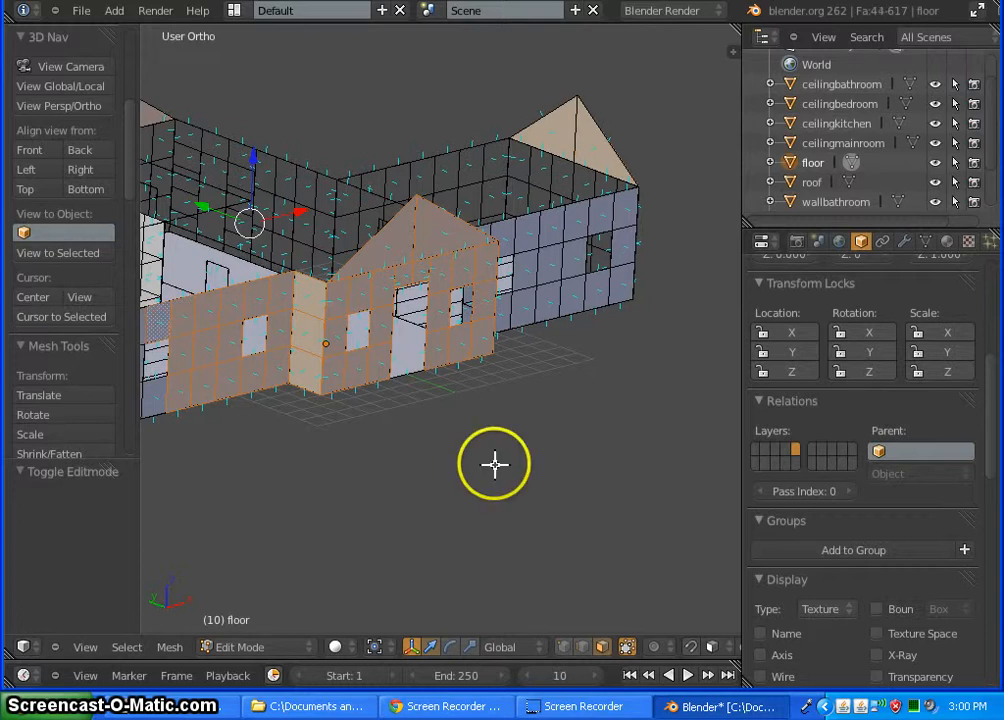
Step: Add the remaining left wing front wall faces beside and below the second window, out to the outer corner, to the selection
mouse_move(584, 518)
left_mouse_down("ctrl")
mouse_move(578, 497)
mouse_move(562, 546)
mouse_move(587, 531)
left_mouse_up("ctrl")
middle_click_drag(350, 454, 574, 437)
scroll(358, 310, "up", 3)
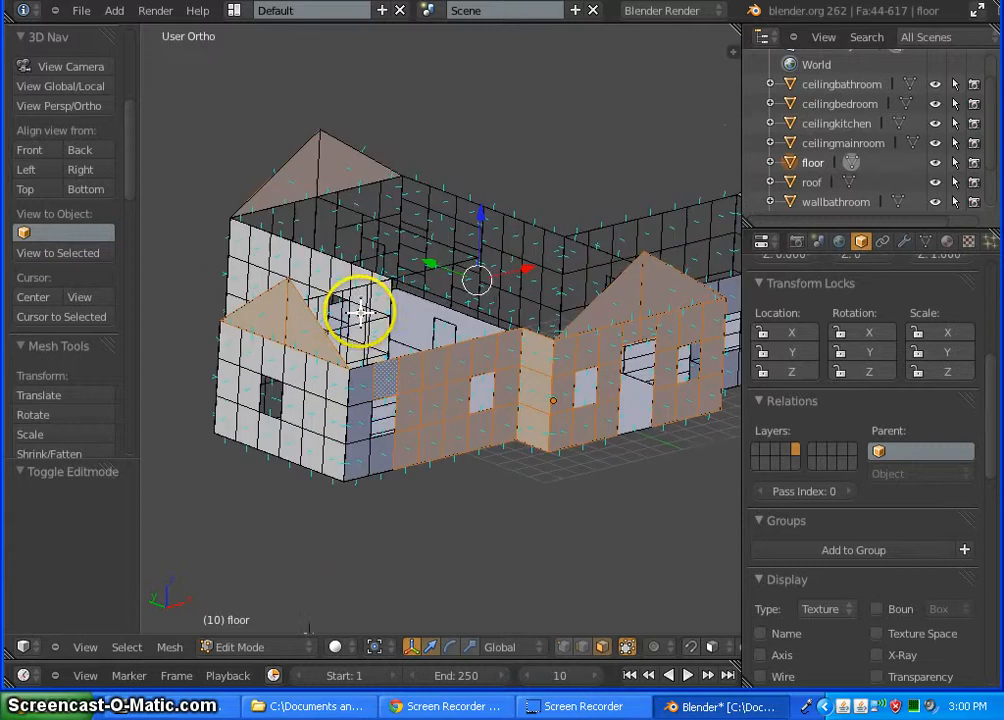
scroll(362, 316, "up", 2)
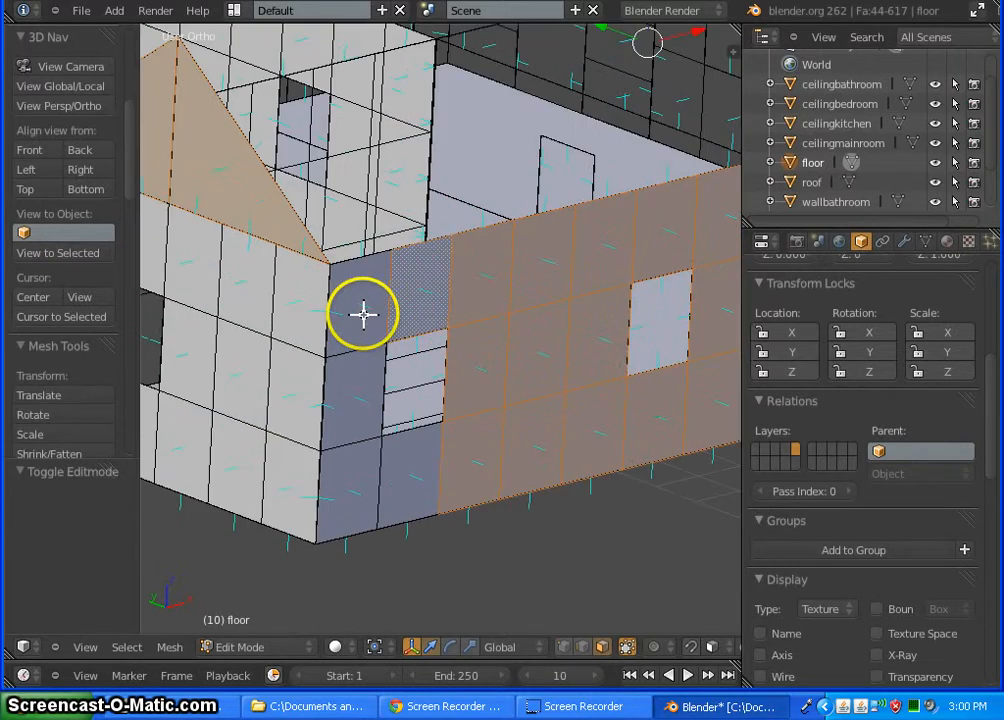
right_click(362, 305, "shift")
right_click(353, 390, "shift")
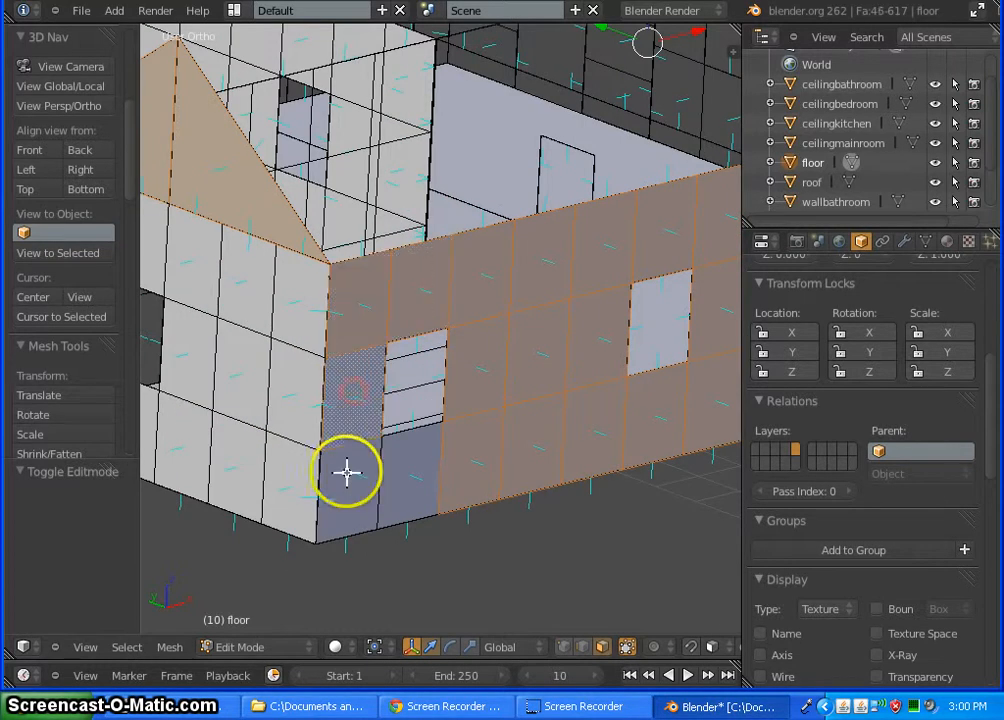
right_click(346, 487, "shift")
right_click(405, 475, "shift")
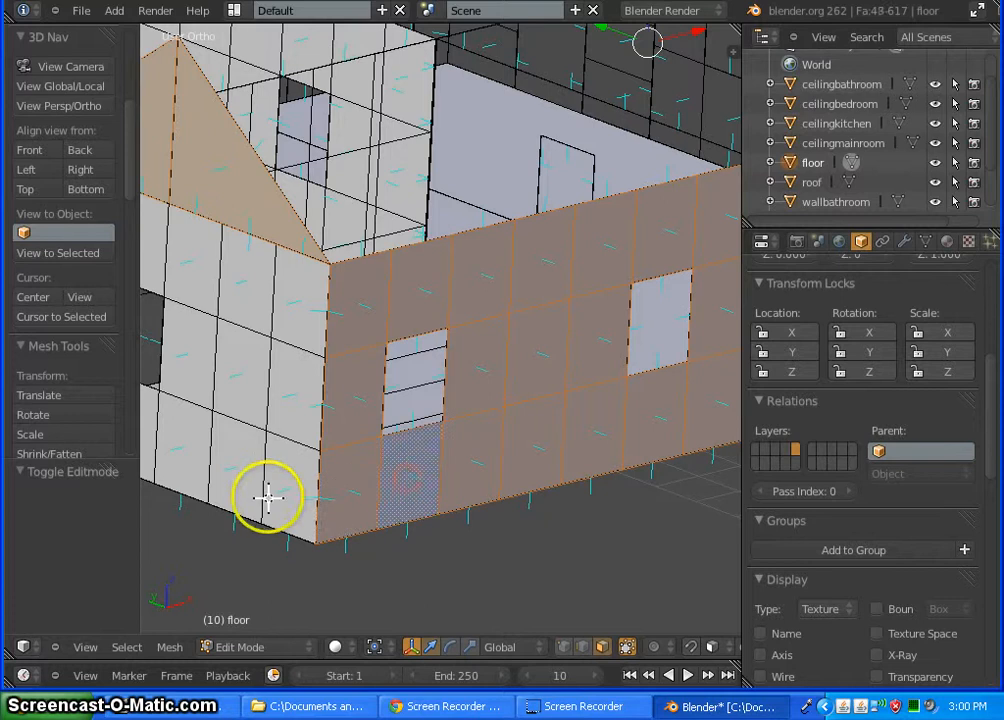
Step: Add the left wing's end wall faces between the front corner and the window, plus the face above the window, to the selection
right_click(286, 392, "shift")
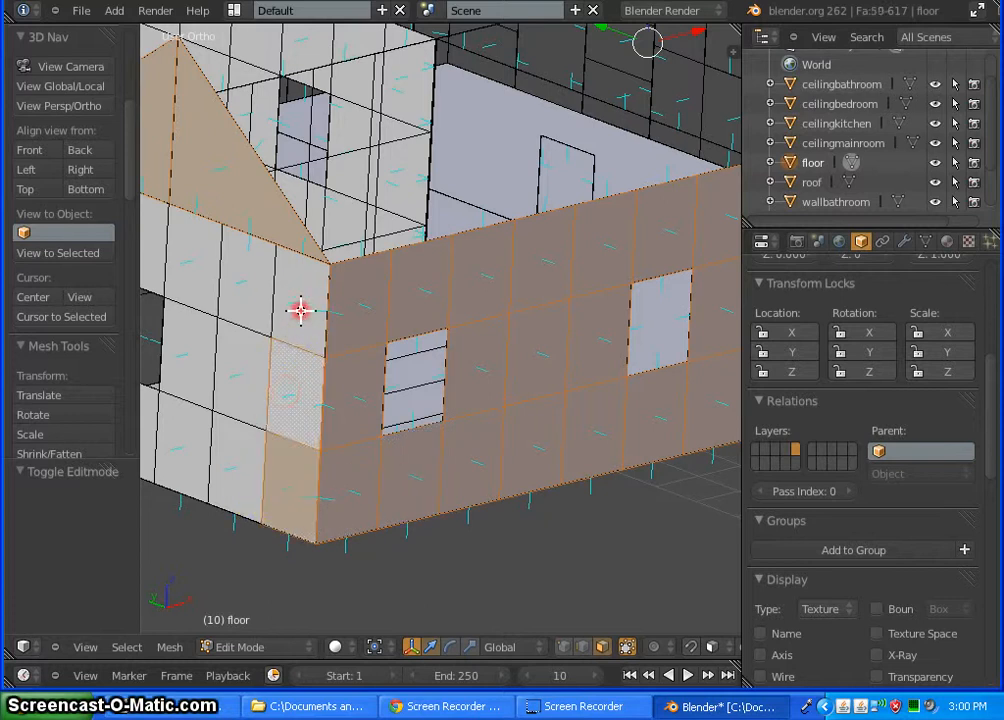
right_click(240, 282, "shift")
right_click(240, 468, "shift")
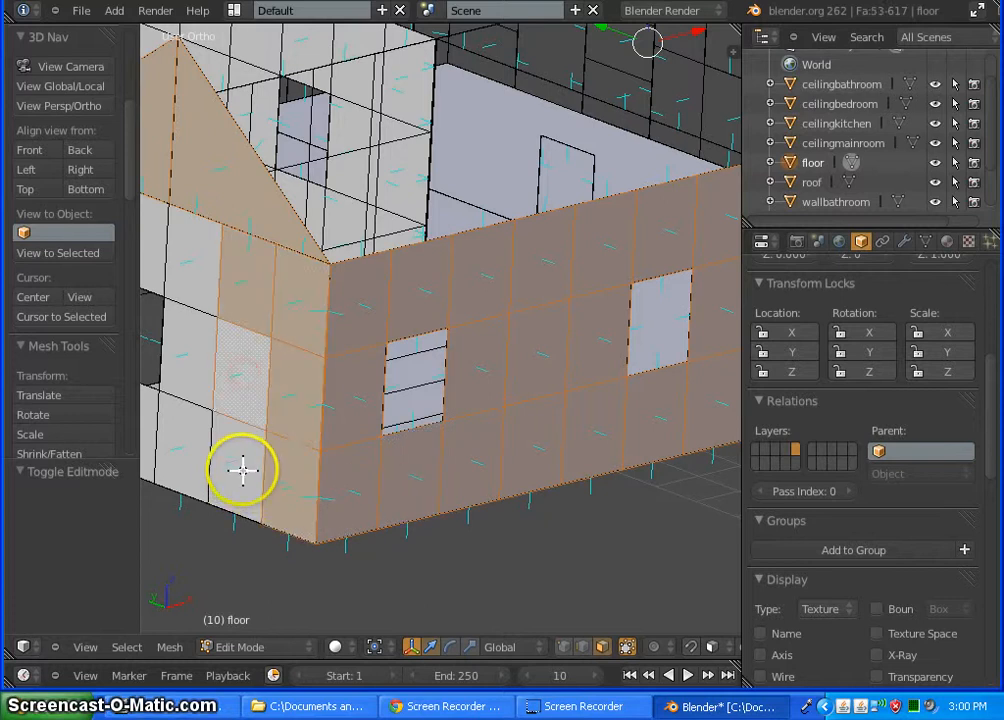
right_click(179, 443, "shift")
right_click(191, 355, "shift")
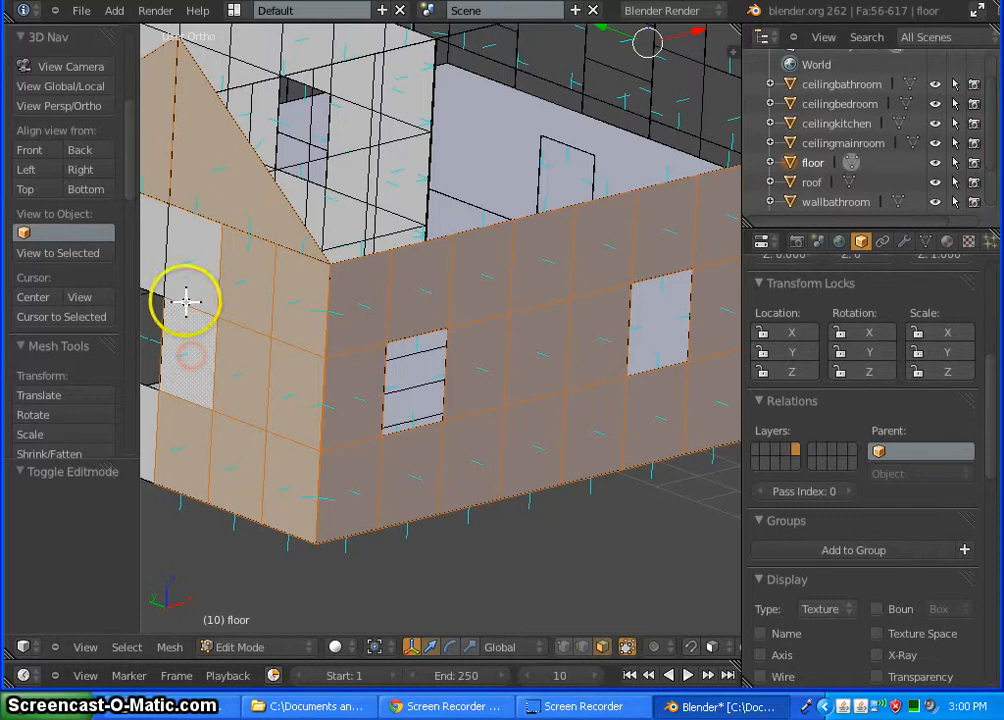
right_click(197, 266, "shift")
right_click(150, 239, "shift")
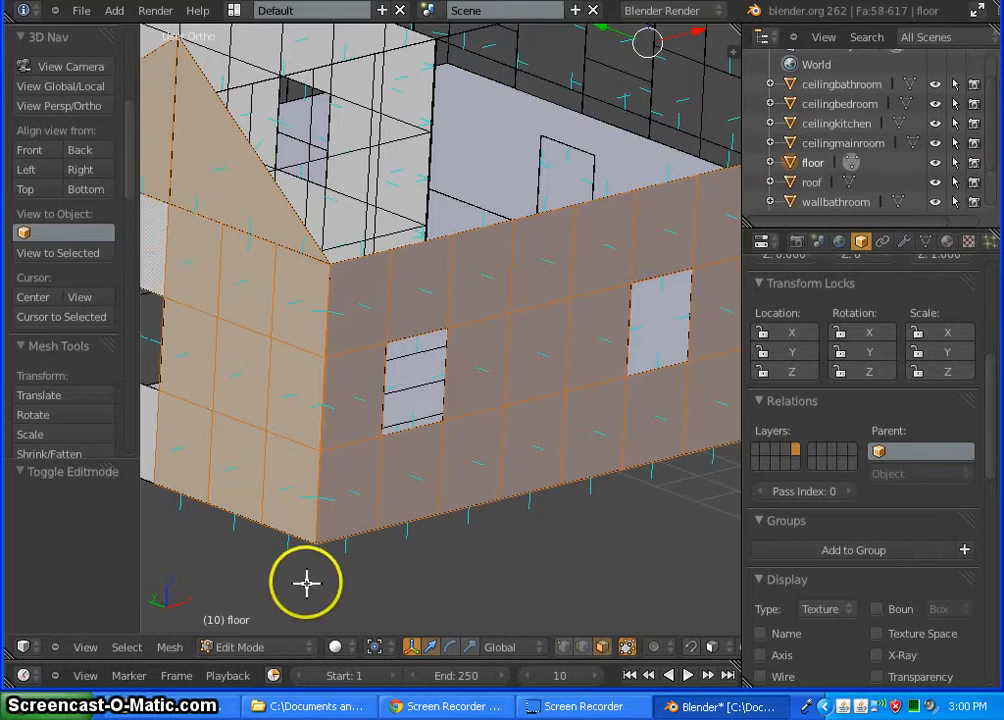
Step: Add the rest of the left wing's end wall faces, below the window and on to the back corner, to the selection
middle_click_drag(271, 565, 372, 515)
right_click(388, 487, "shift")
right_click(334, 484, "shift")
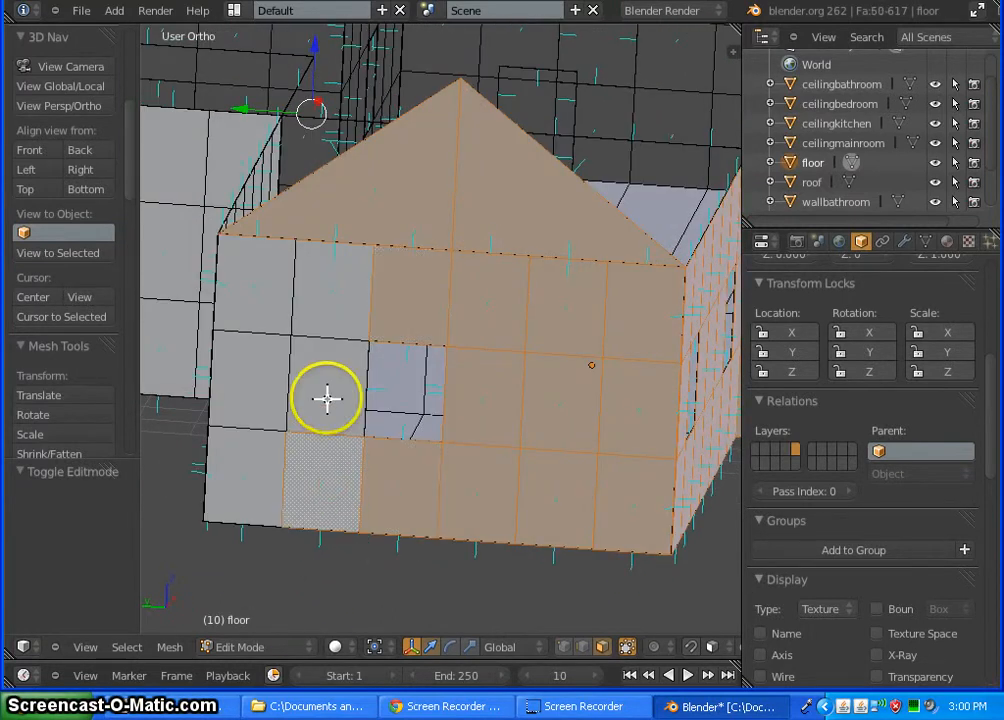
right_click(327, 397, "shift")
right_click(332, 307, "shift")
right_click(256, 290, "shift")
right_click(240, 394, "shift")
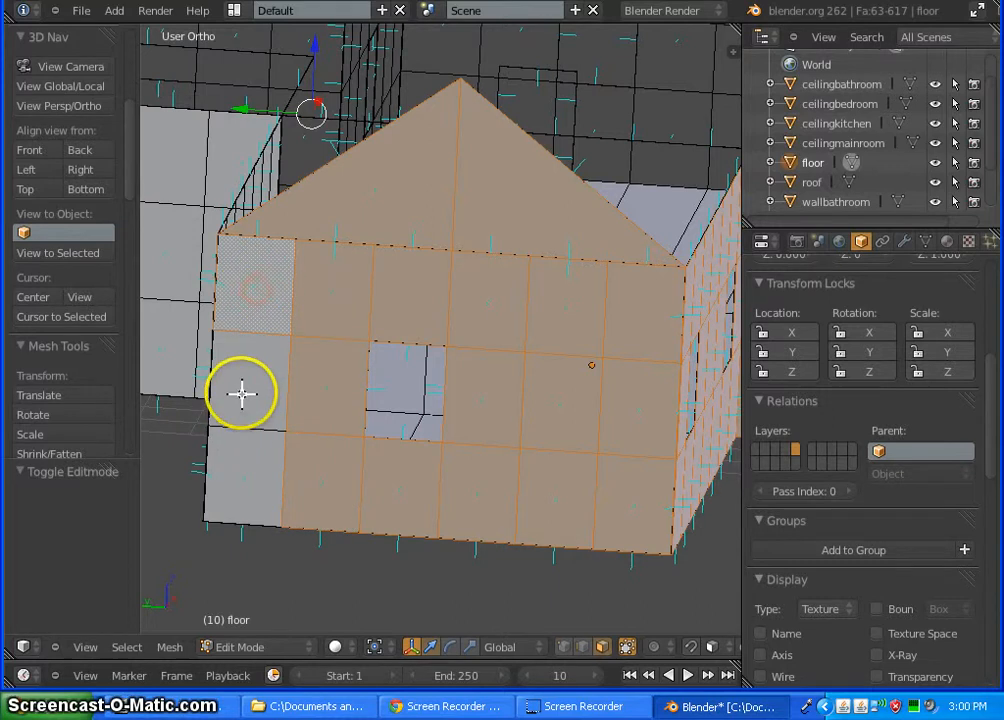
right_click(255, 468, "shift")
Step: Add the top-row faces of the left wing's back wall, from the outer corner past the window, to the selection
middle_click_drag(247, 403, 532, 372)
scroll(532, 372, "up", 4)
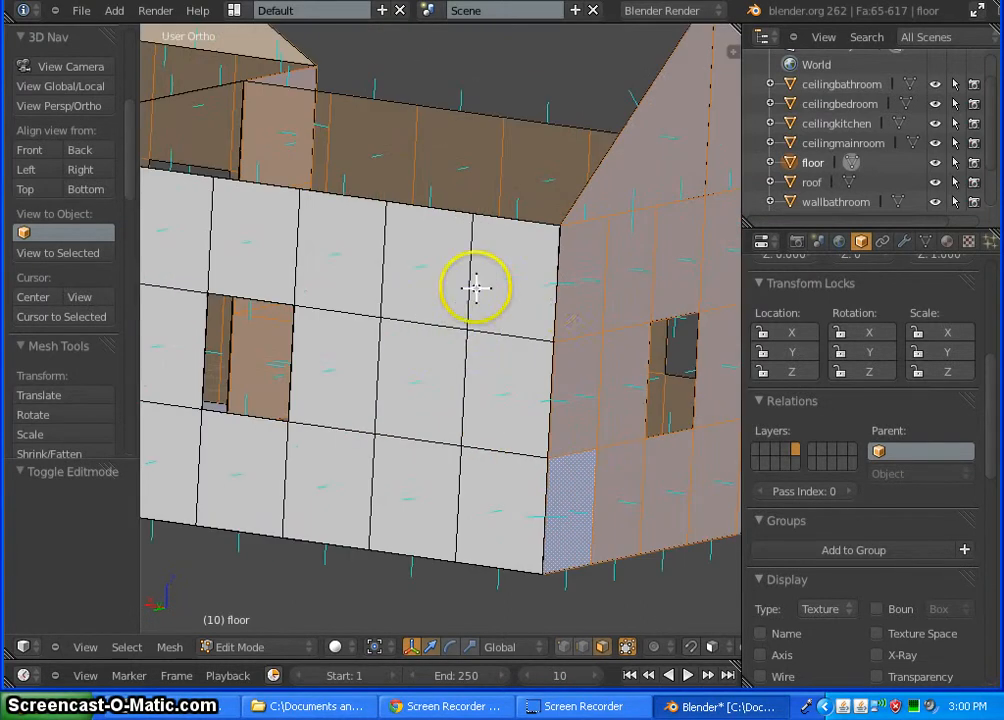
right_click(514, 285, "shift")
right_click(410, 269, "shift")
right_click(329, 258, "shift")
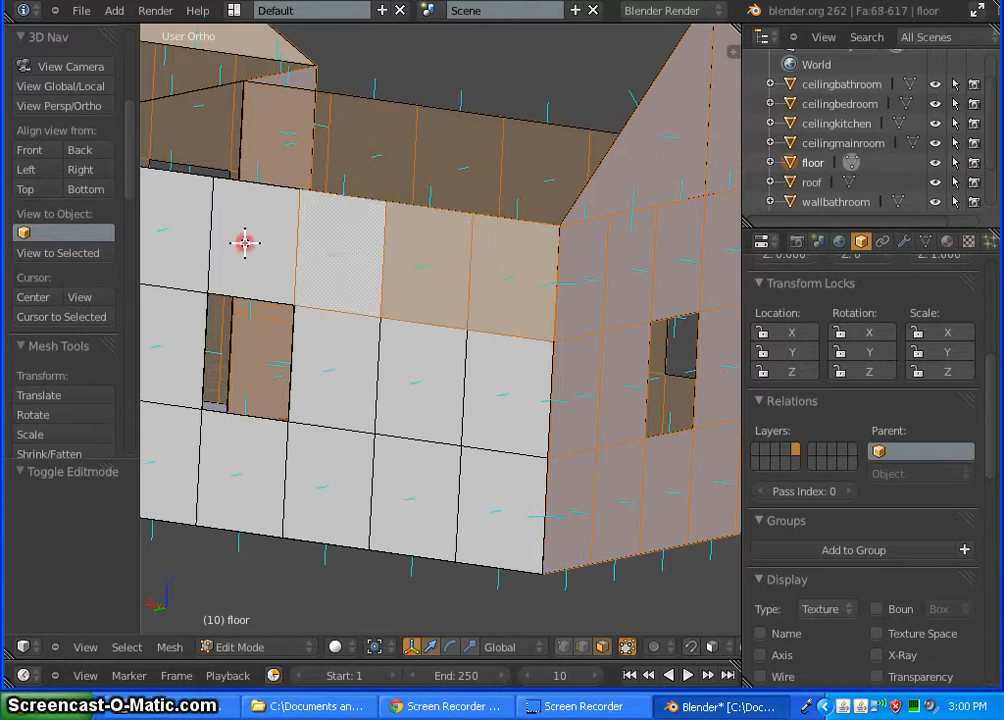
right_click(242, 240, "shift")
right_click(177, 228, "shift")
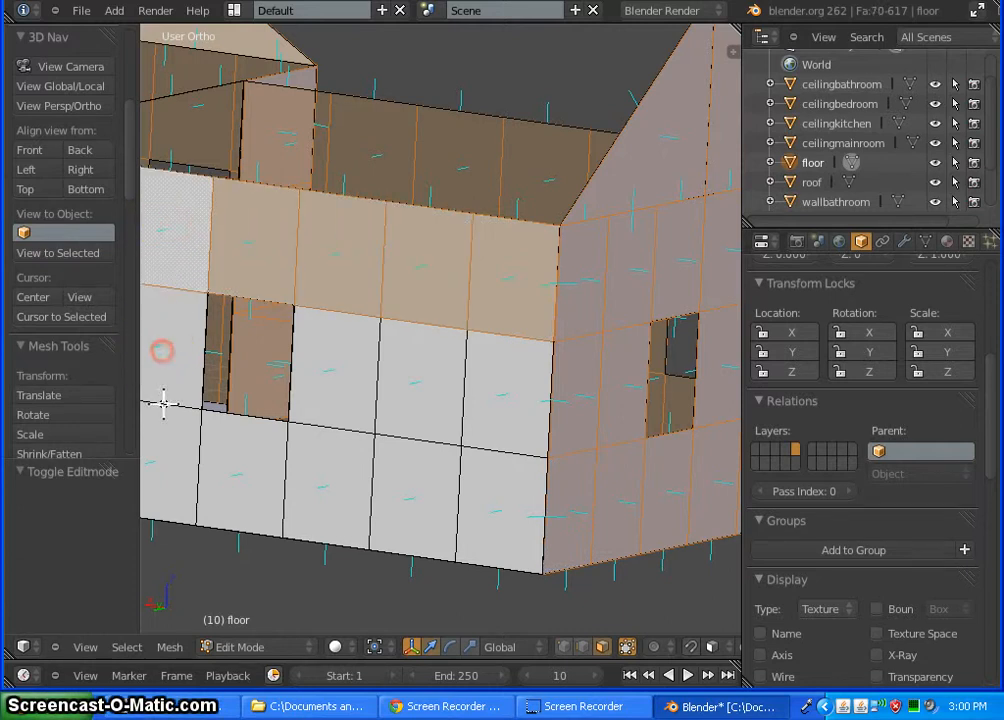
Step: Add the middle-row and bottom-row faces around the left wing's back window, out to the outer corner, to the selection
right_click(161, 350, "shift")
right_click(166, 446, "shift")
right_click(242, 466, "shift")
right_click(347, 475, "shift")
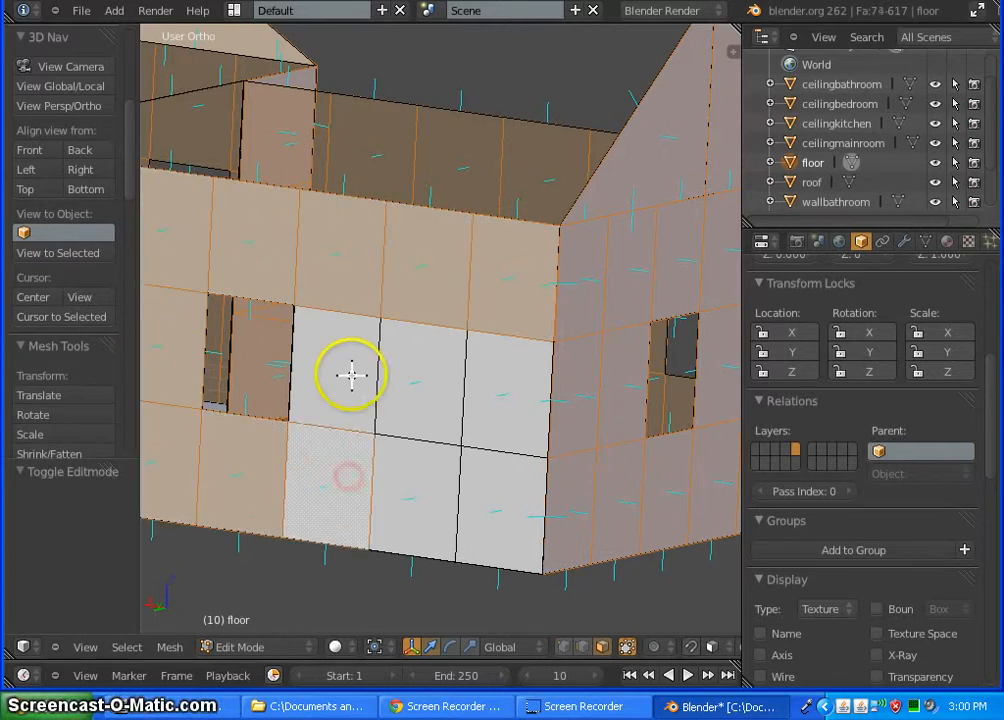
right_click(351, 375, "shift")
right_click(428, 382, "shift")
right_click(506, 390, "shift")
right_click(506, 489, "shift")
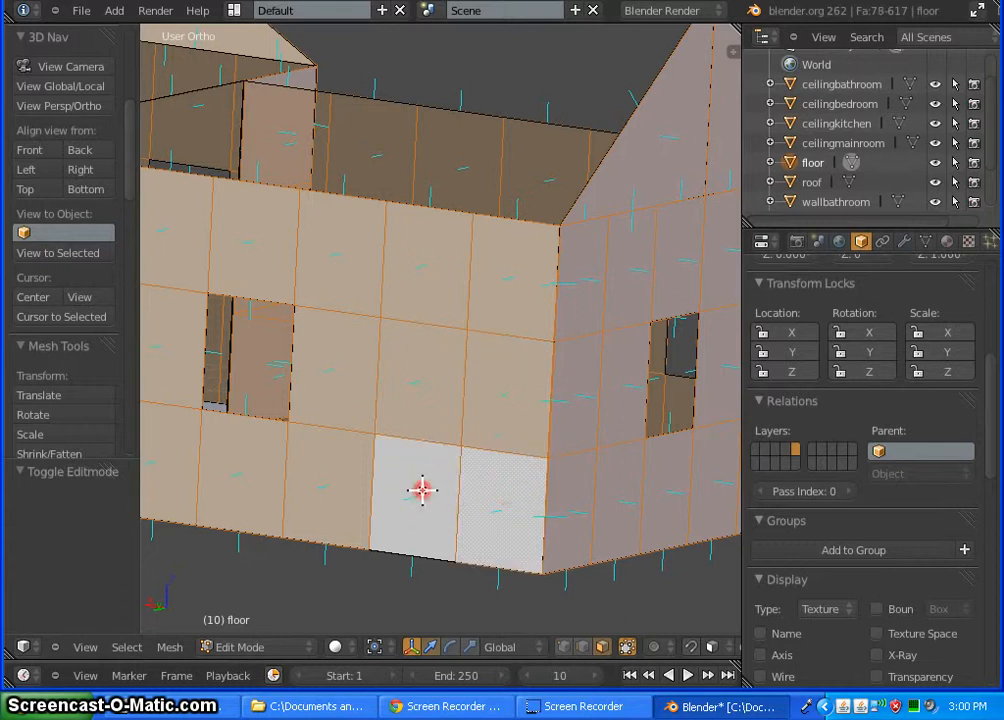
right_click(422, 490, "shift")
Step: Add the last two columns of left wing back wall faces, up to the inner corner, to the selection
middle_click_drag(314, 478, 739, 521, "shift")
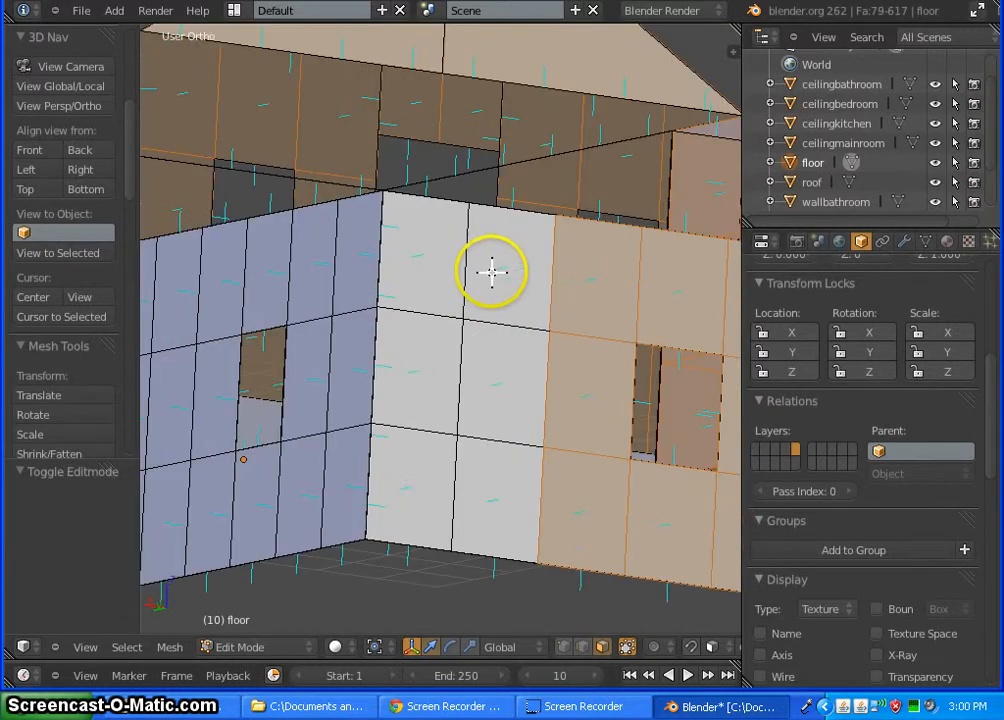
right_click(498, 397, "shift")
right_click(477, 505, "shift")
right_click(417, 405, "shift")
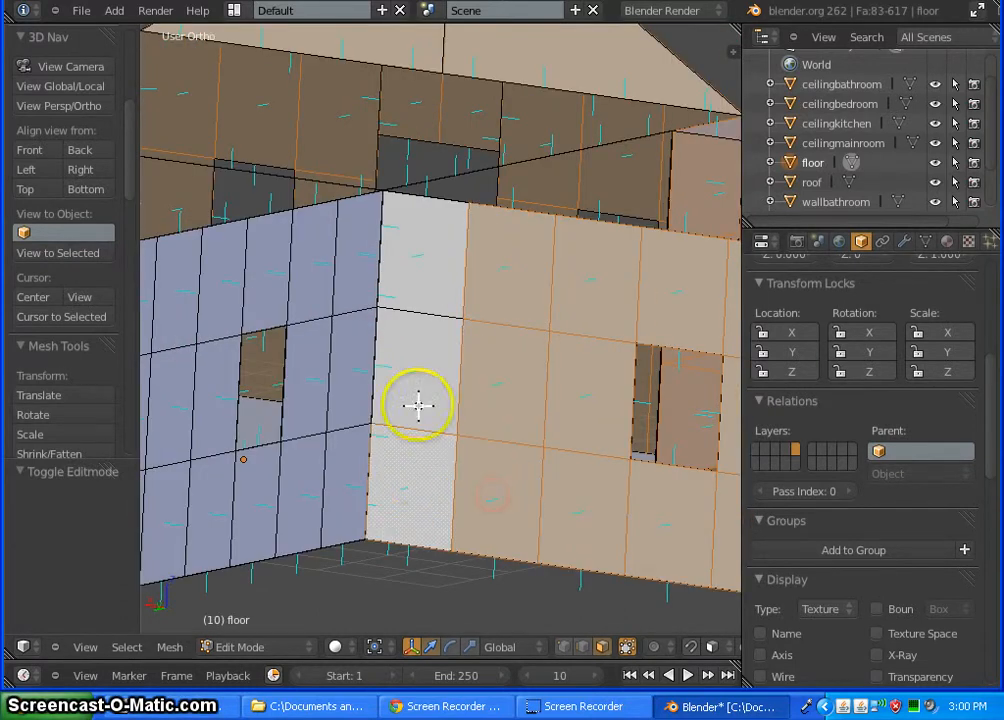
right_click(428, 268, "shift")
right_click(428, 269, "shift")
Step: Add the two columns of rear wing side wall faces between the inner corner and the window to the selection
right_click(354, 250, "shift")
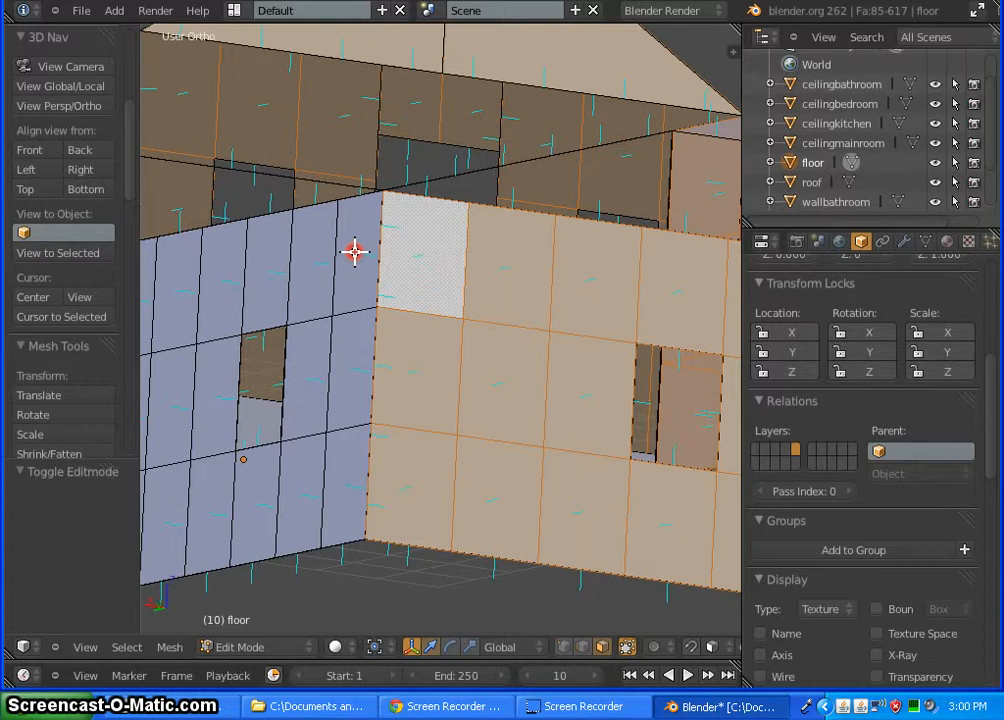
right_click(360, 361, "shift")
right_click(351, 449, "shift")
right_click(307, 374, "shift")
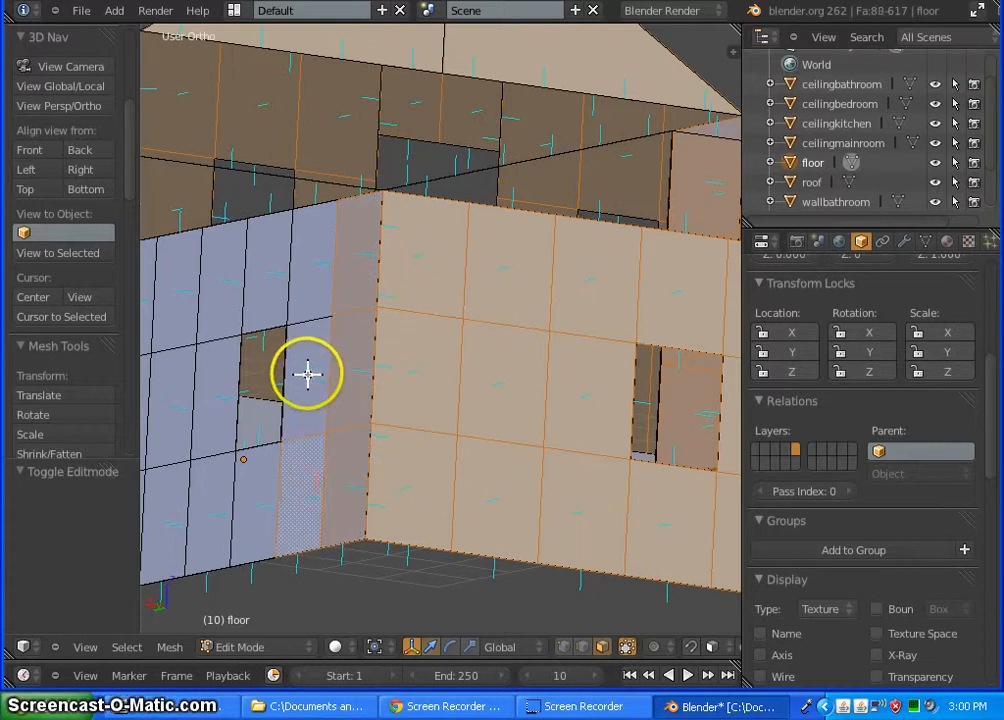
right_click(316, 290, "shift")
right_click(315, 278, "shift")
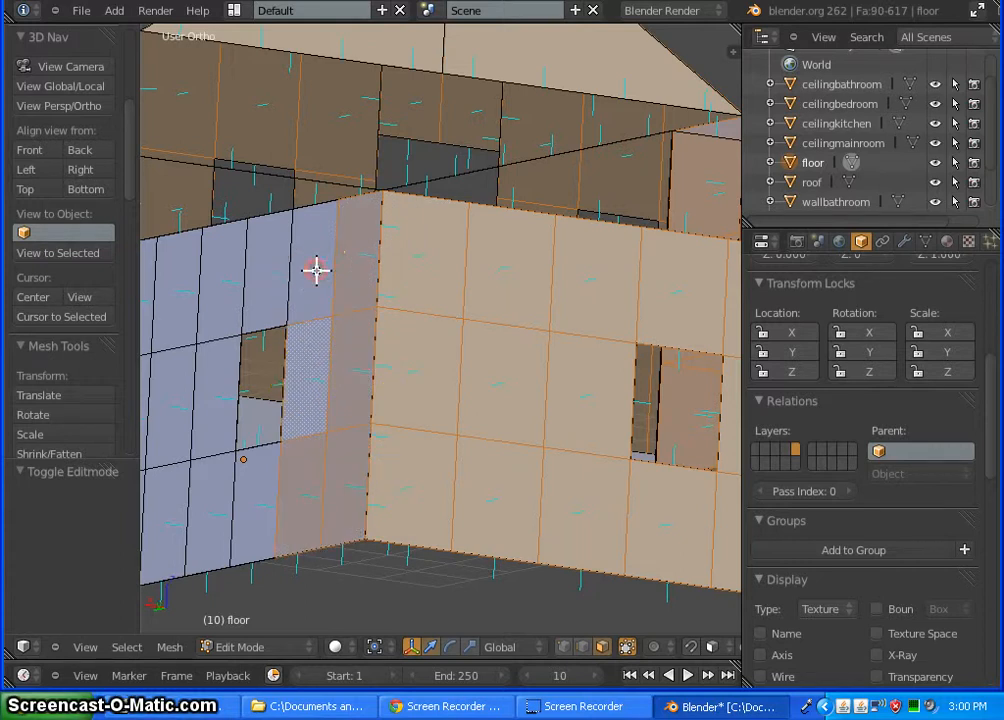
Step: Add the rear wing side wall faces above, below and just beyond the window to the selection
right_click(247, 283, "shift")
right_click(213, 291, "shift")
right_click(164, 309, "shift")
right_click(146, 298, "shift")
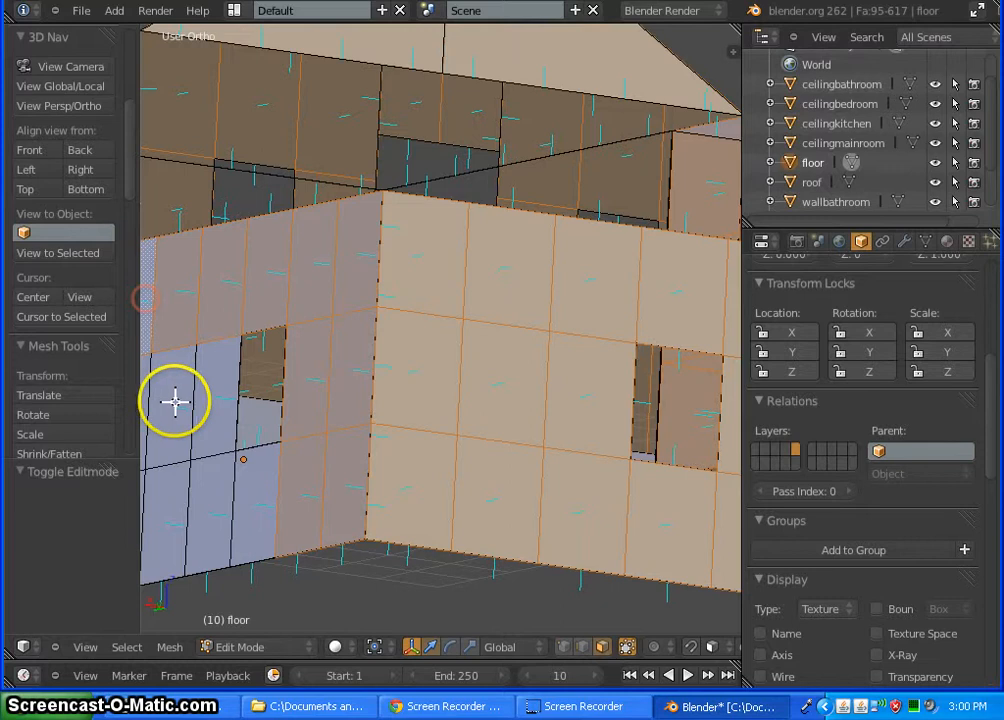
right_click(175, 401, "shift")
right_click(217, 397, "shift")
right_click(208, 480, "shift")
right_click(258, 500, "shift")
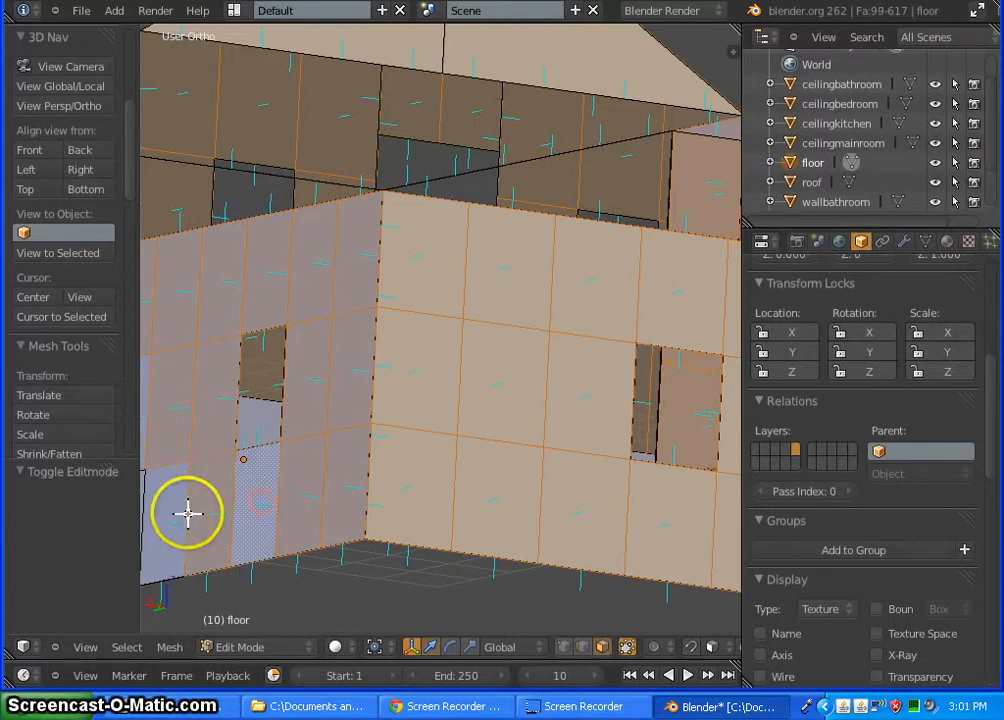
Step: Add the remaining rear wing side wall faces out to the corner at the rear gable wall to the selection
middle_click_drag(170, 504, 495, 476)
right_click(490, 478, "shift")
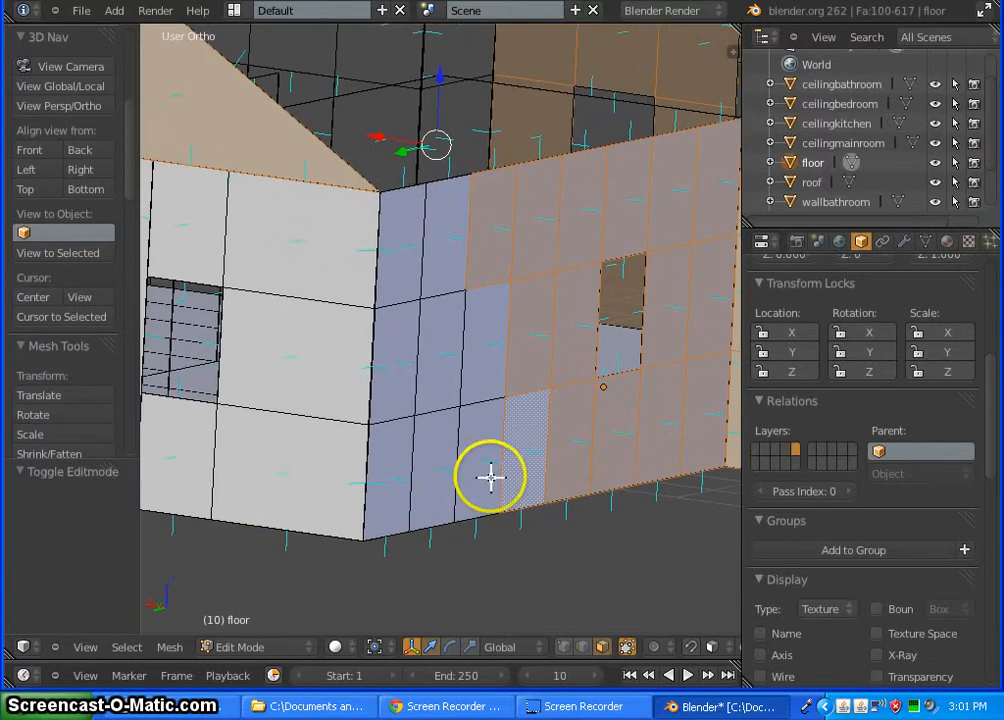
right_click(479, 466, "shift")
right_click(475, 377, "shift")
right_click(444, 258, "shift")
right_click(403, 267, "shift")
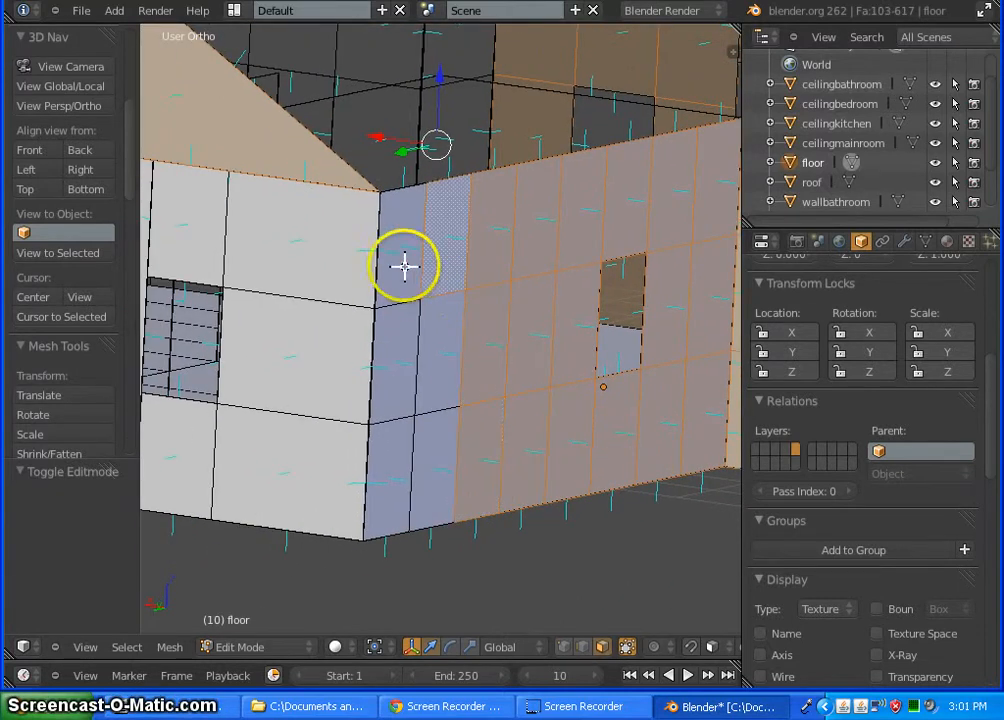
right_click(396, 368, "shift")
right_click(446, 361, "shift")
right_click(432, 455, "shift")
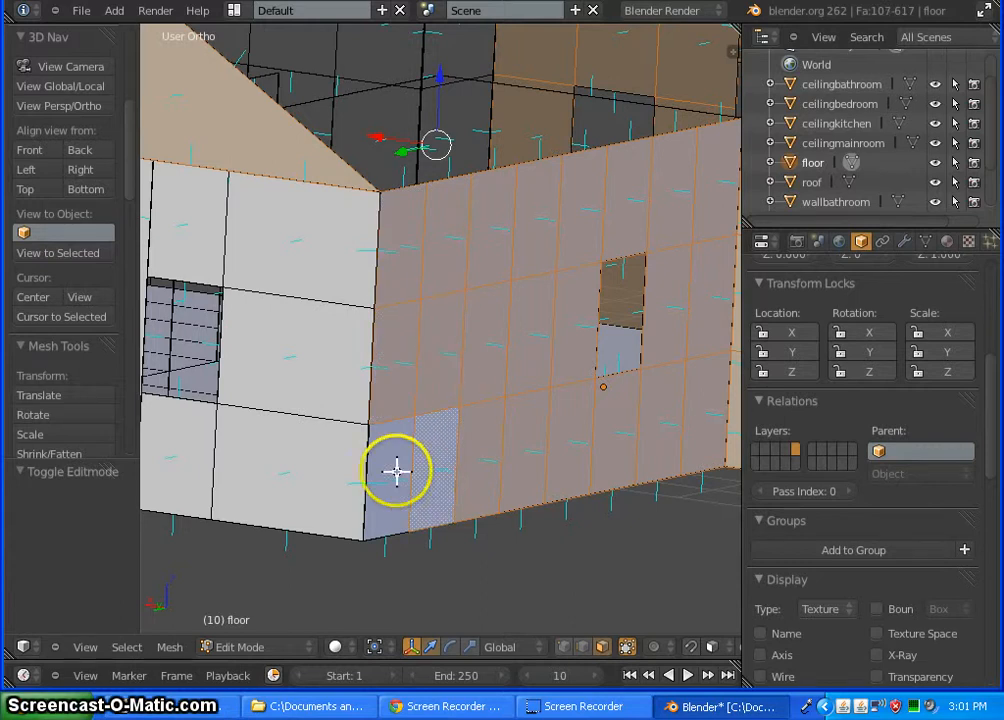
Step: Add the rear gable wall faces beside, above and below the small window nearest the corner to the selection
right_click(314, 458, "shift")
right_click(327, 363, "shift")
right_click(327, 265, "shift")
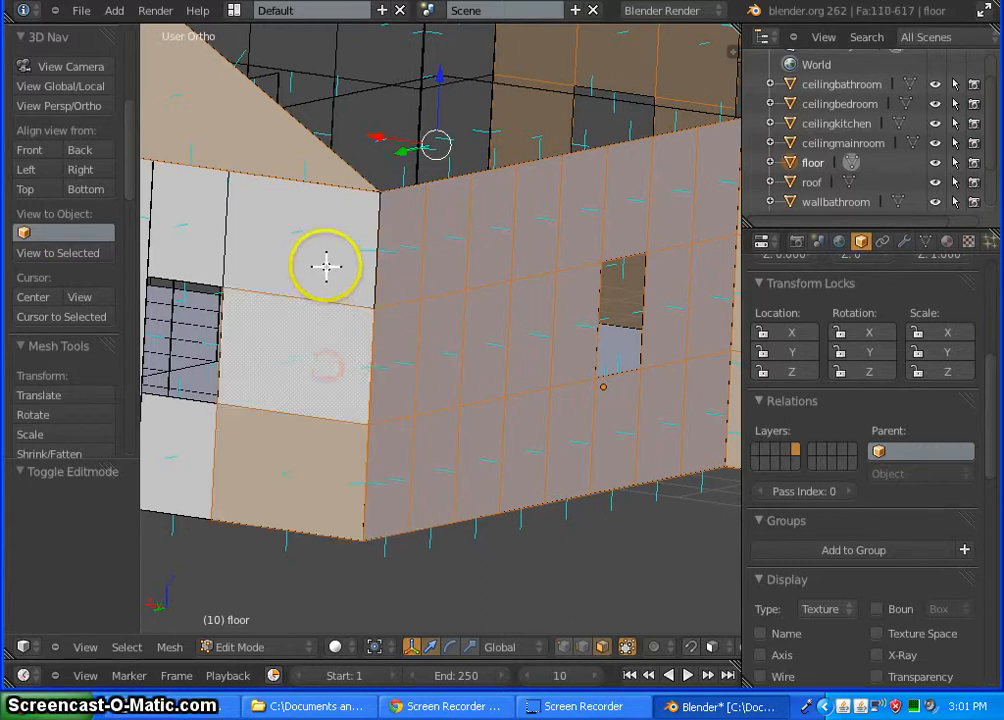
right_click(218, 236, "shift")
right_click(206, 227, "shift")
right_click(188, 450, "shift")
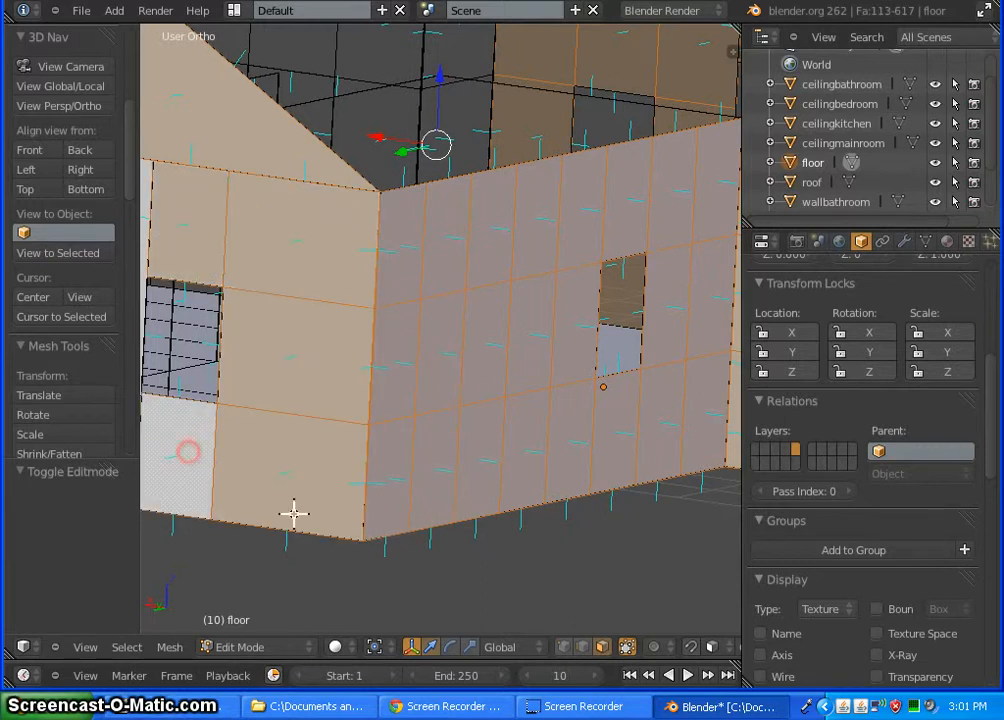
Step: Add the two full-height strips and all faces around the wide window on the rear gable wall to the selection
middle_click_drag(316, 559, 674, 581)
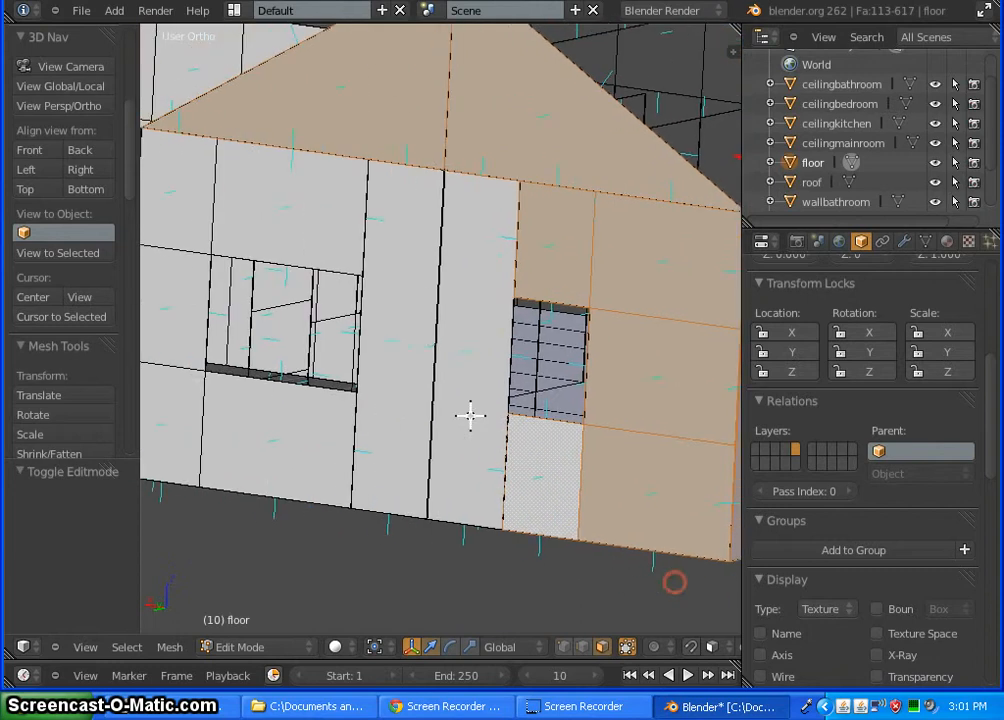
right_click(466, 345, "shift")
right_click(391, 320, "shift")
right_click(284, 214, "shift")
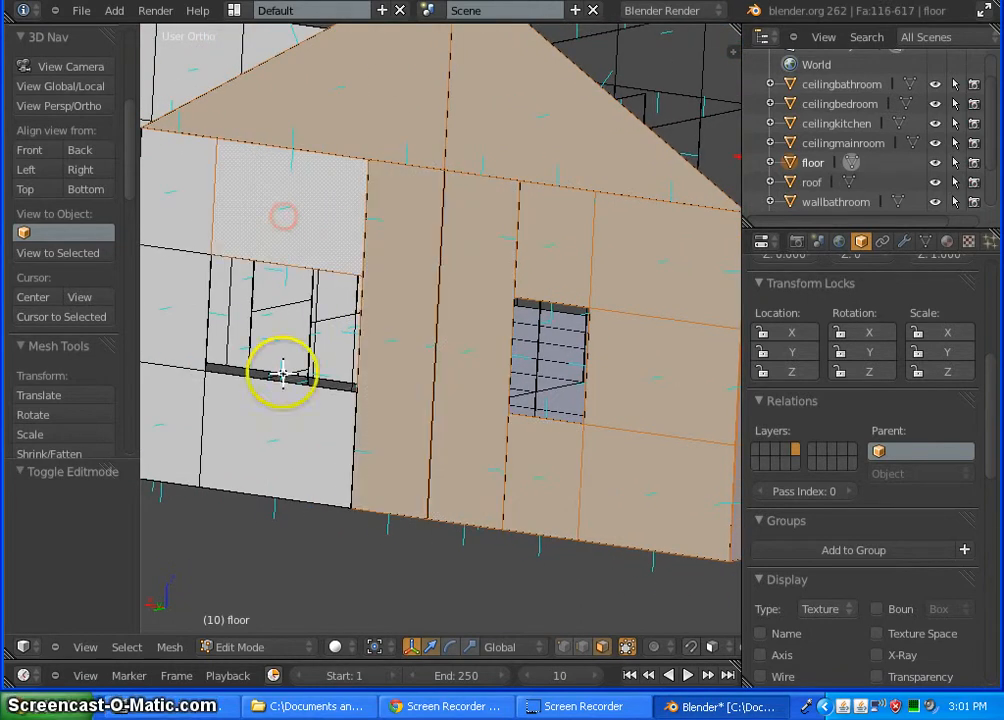
right_click(270, 424, "shift")
right_click(162, 404, "shift")
right_click(172, 291, "shift")
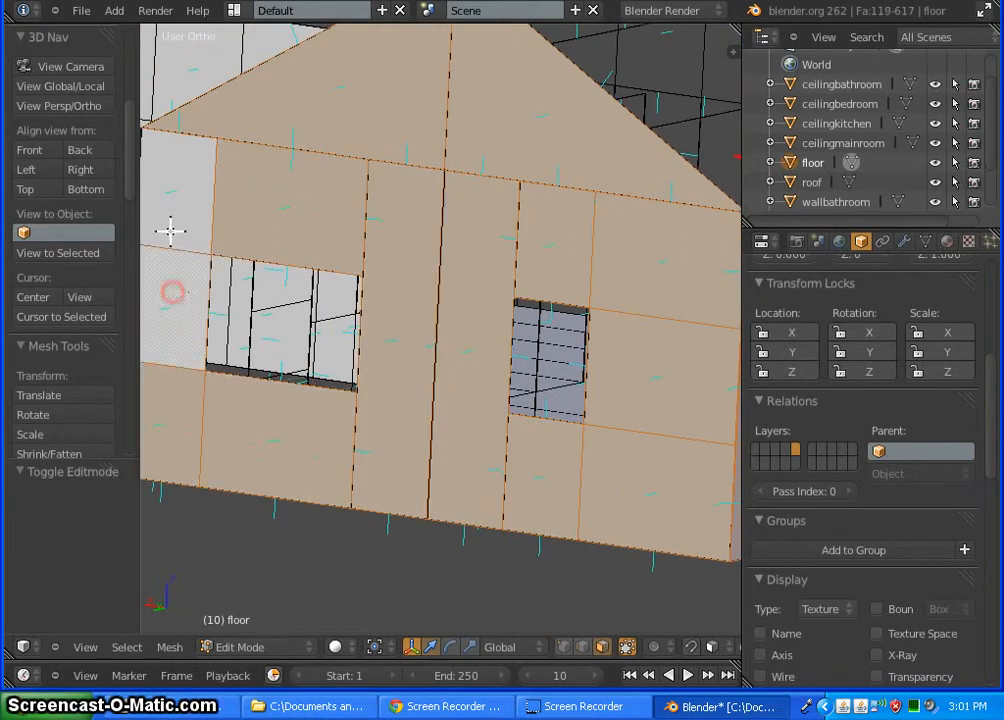
right_click(166, 188, "shift")
middle_click_drag(301, 569, 186, 493)
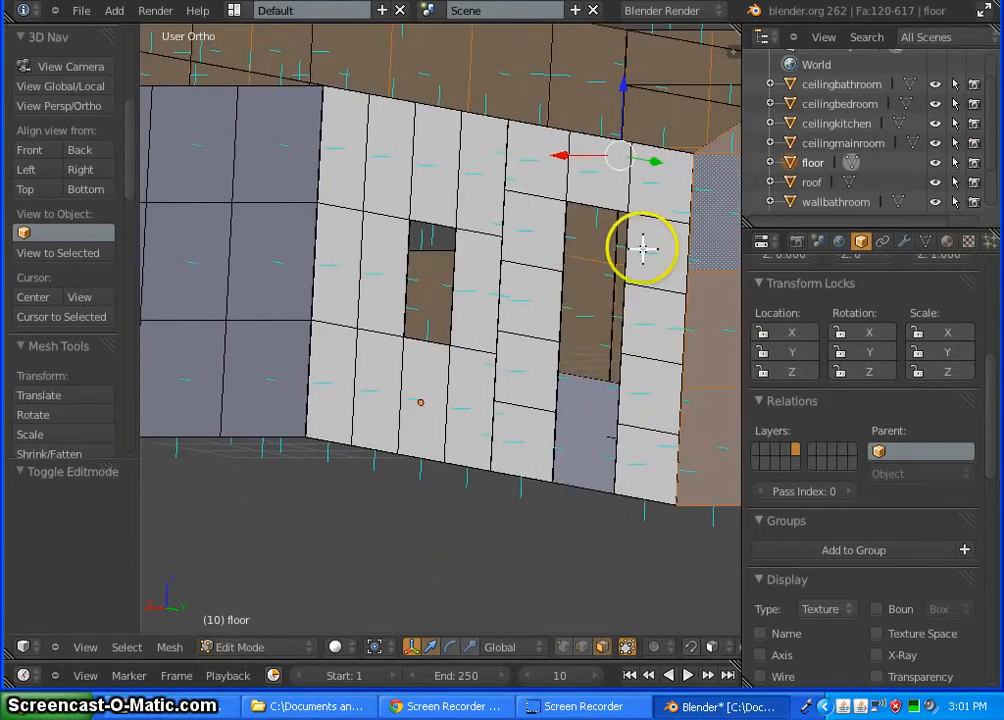
Step: Add the full-height strip of wall faces between the tall door opening and the outer corner to the selection
right_click(661, 181, "shift")
right_click(652, 259, "shift")
right_click(653, 336, "shift")
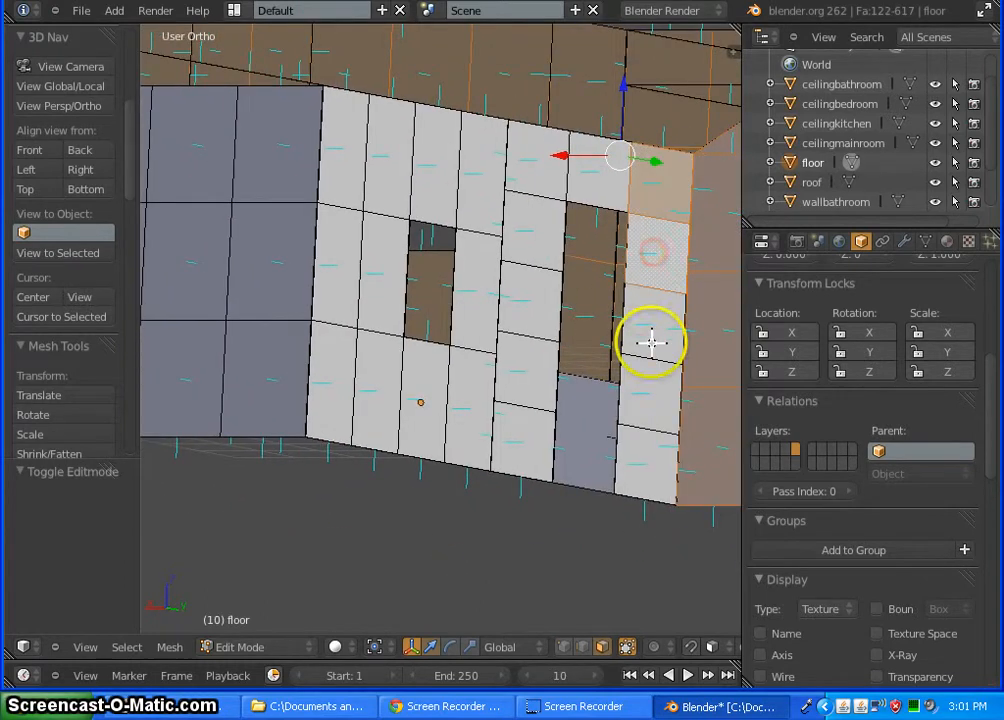
right_click(648, 399, "shift")
right_click(646, 462, "shift")
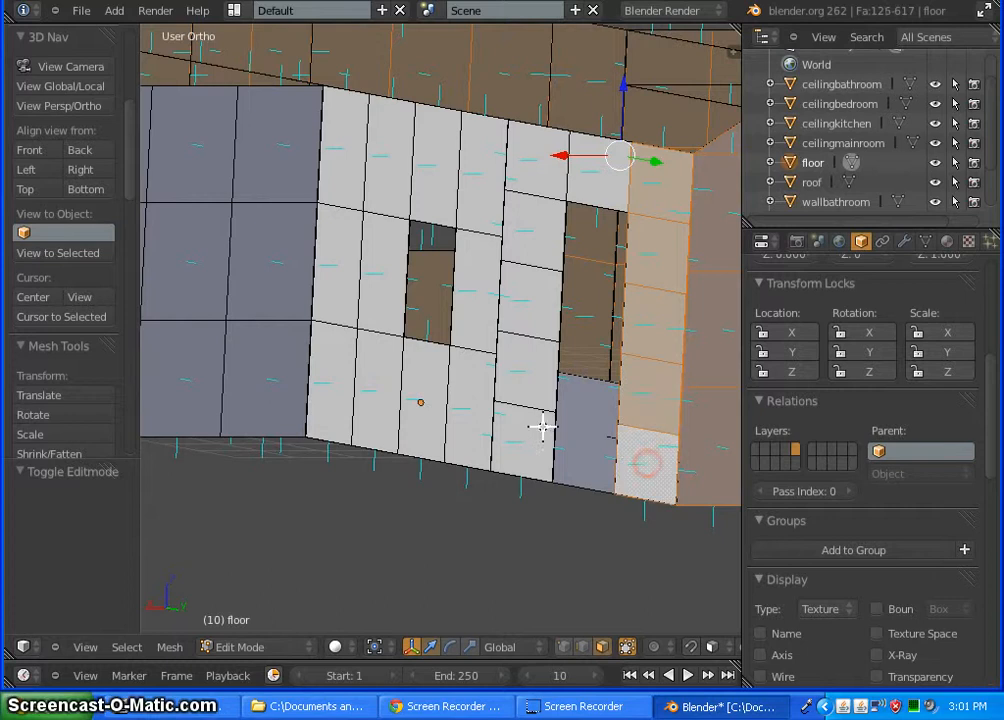
Step: Add the strip of faces on the other side of the door opening and the face above the opening to the selection
right_click(527, 434, "shift")
right_click(531, 374, "shift")
right_click(538, 272, "shift")
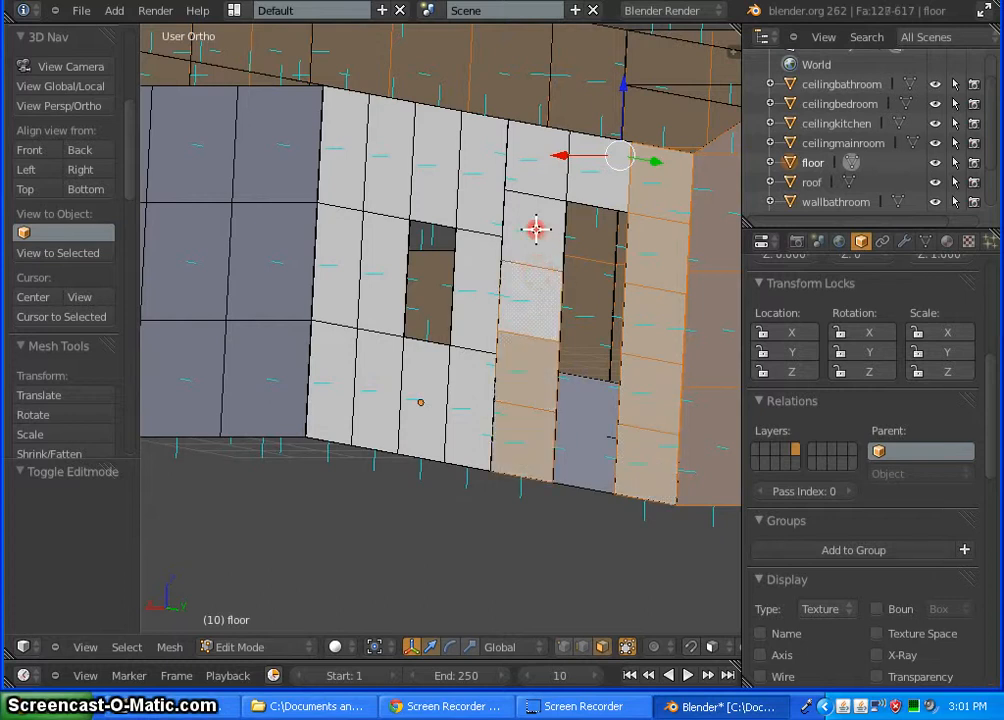
right_click(536, 226, "shift")
right_click(542, 182, "shift")
Step: Add all faces around the small window beside the door opening, up to the inner corner, to the selection
right_click(484, 157, "shift")
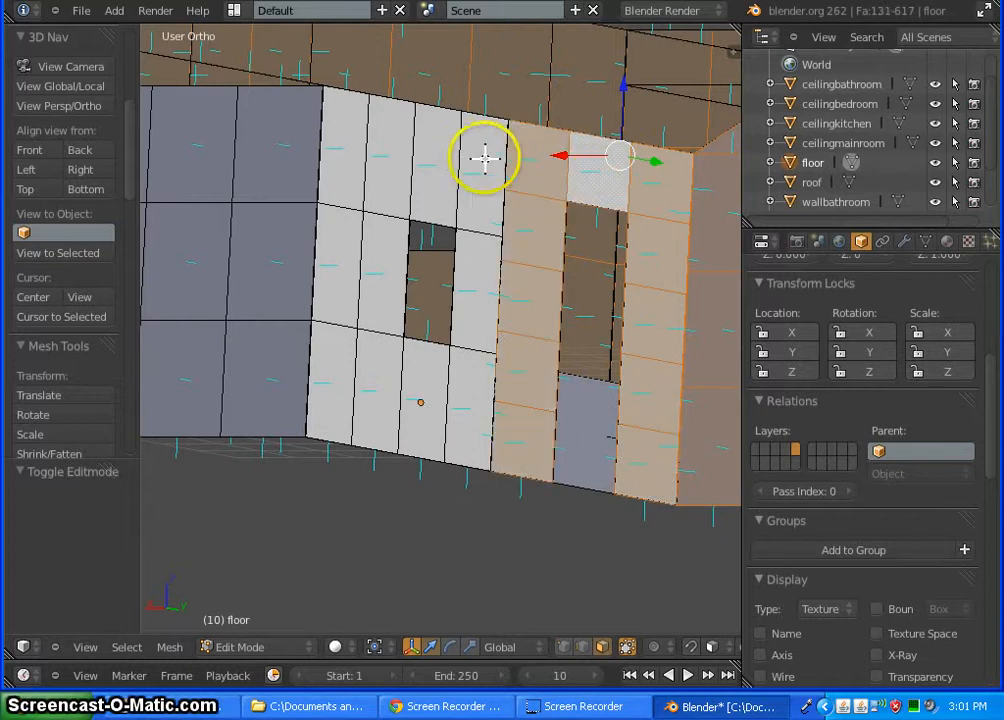
right_click(475, 231, "shift")
right_click(480, 287, "shift")
right_click(465, 397, "shift")
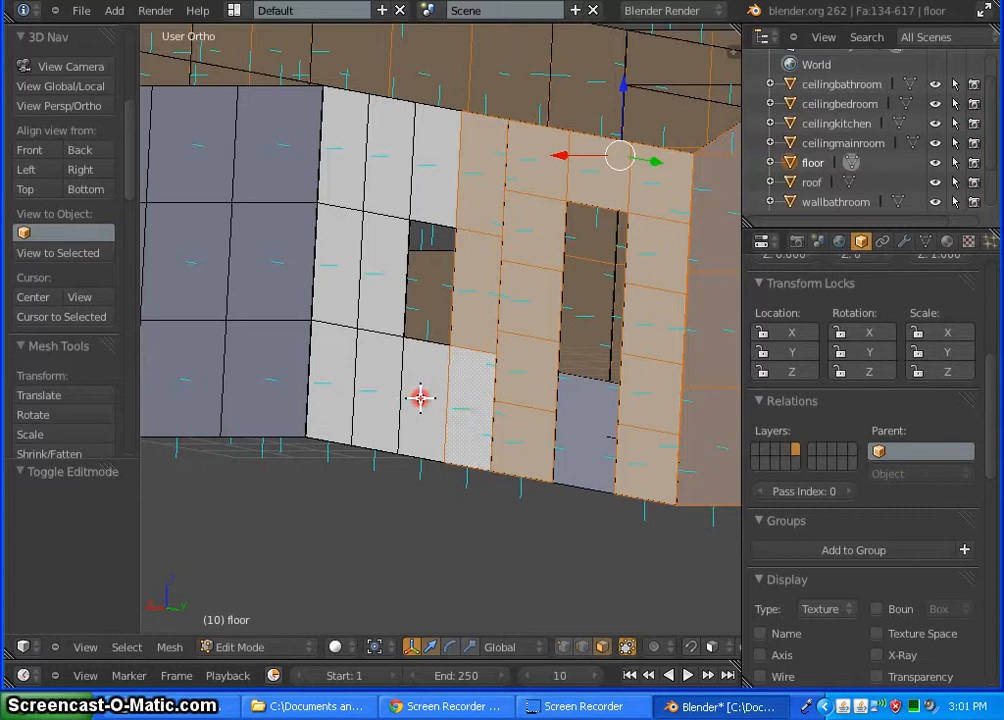
right_click(419, 397, "shift")
right_click(370, 388, "shift")
right_click(390, 168, "shift")
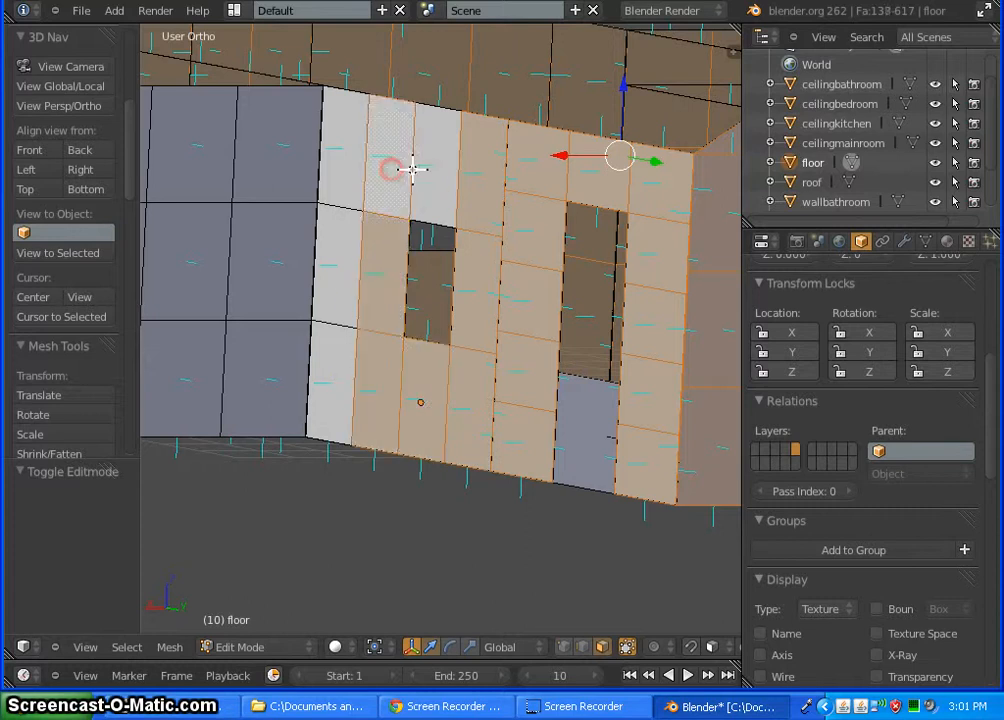
right_click(432, 170, "shift")
right_click(342, 155, "shift")
right_click(330, 281, "shift")
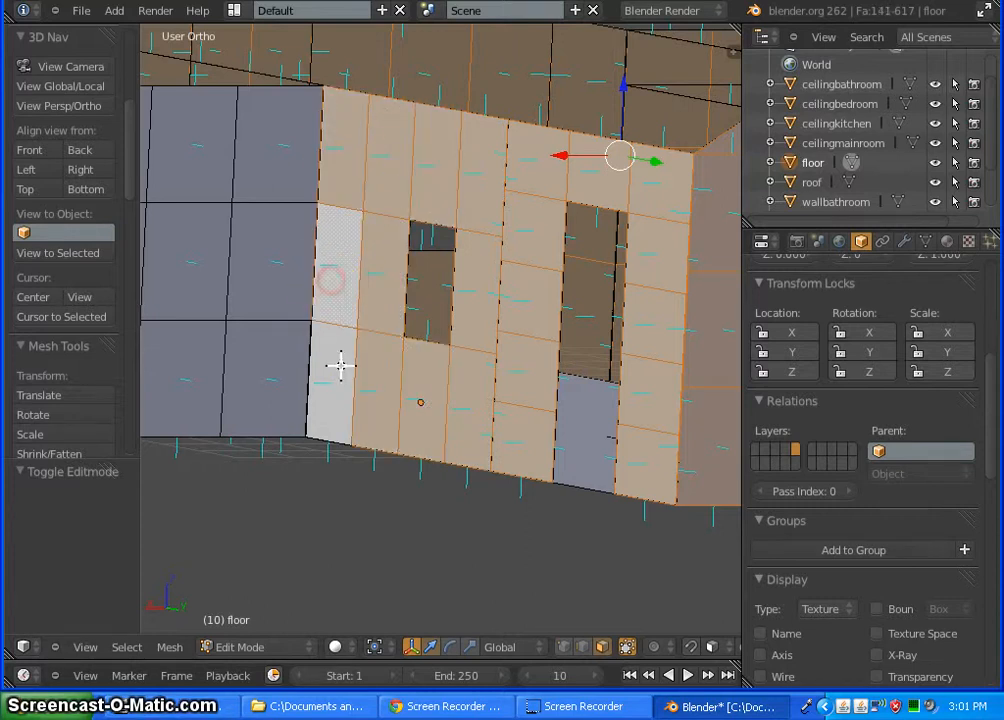
right_click(331, 428, "shift")
Step: Add the two full-height columns of the adjoining wing wall next to the inner corner to the selection
right_click(243, 375, "shift")
right_click(270, 268, "shift")
right_click(298, 130, "shift")
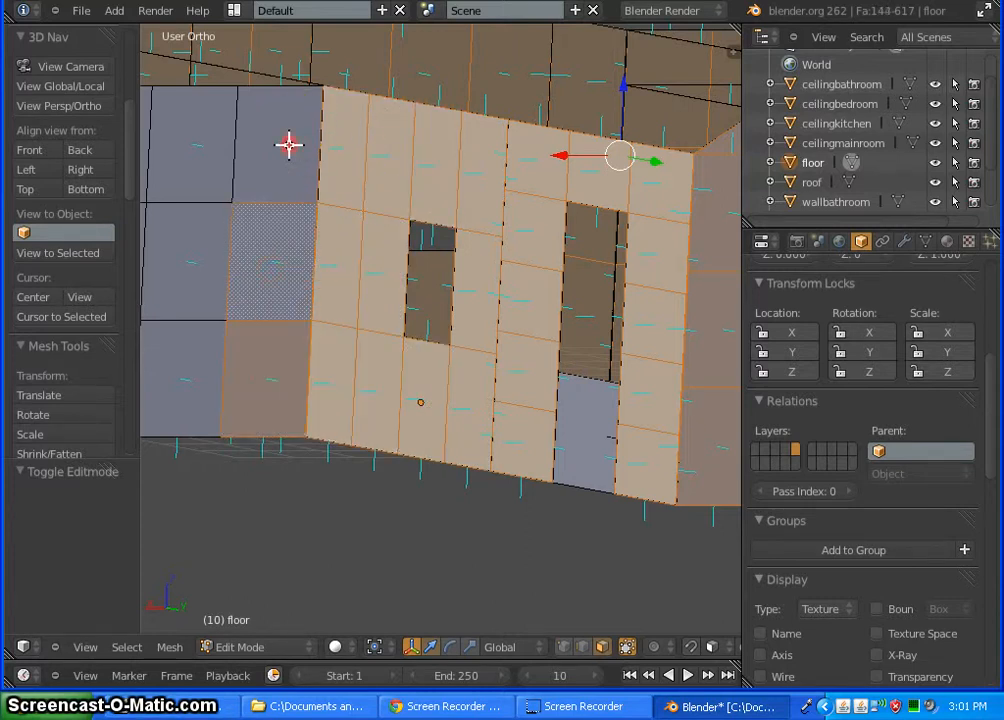
right_click(215, 146, "shift")
right_click(215, 273, "shift")
right_click(194, 364, "shift")
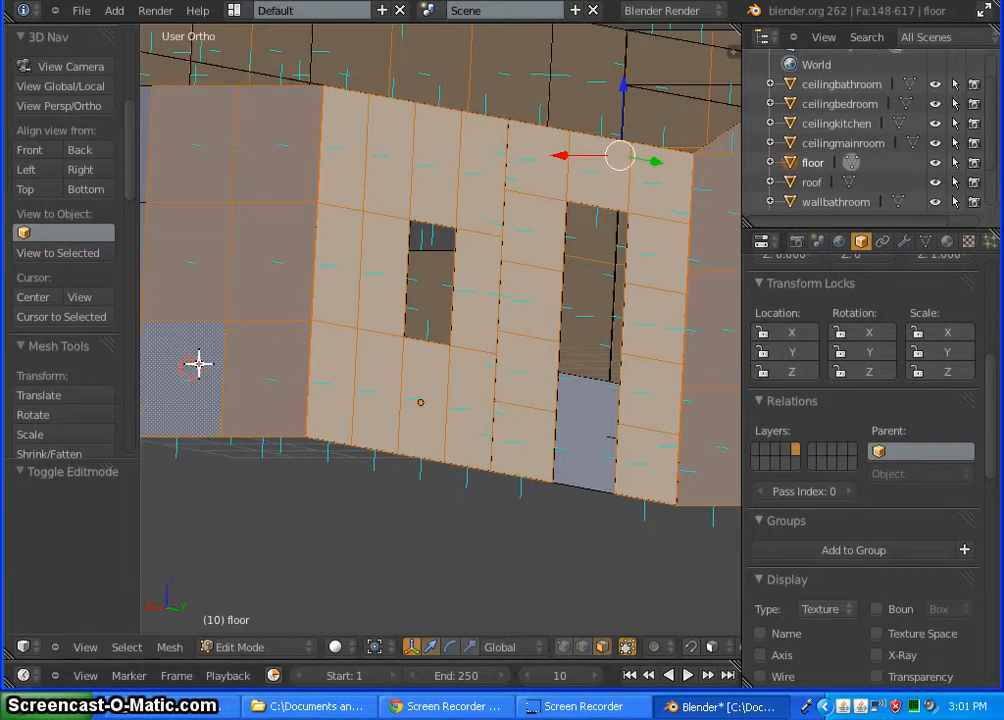
Step: Add the wing wall faces on both sides of, below and above its window to the selection
middle_click_drag(232, 356, 682, 394, "shift")
right_click(549, 199, "shift")
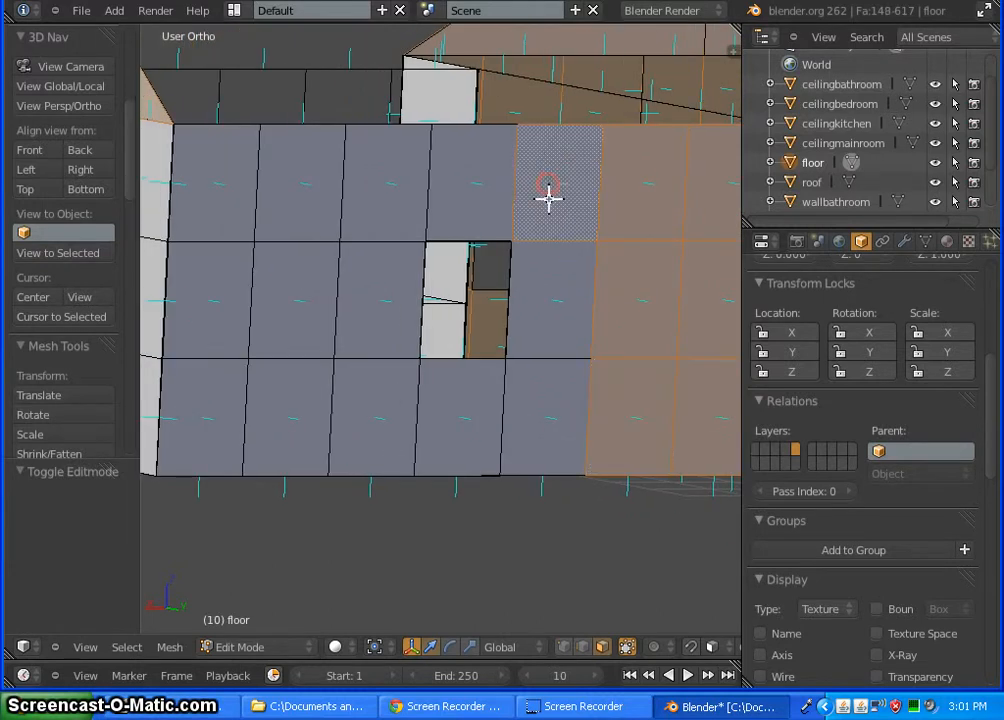
right_click(548, 294, "shift")
right_click(553, 401, "shift")
right_click(446, 410, "shift")
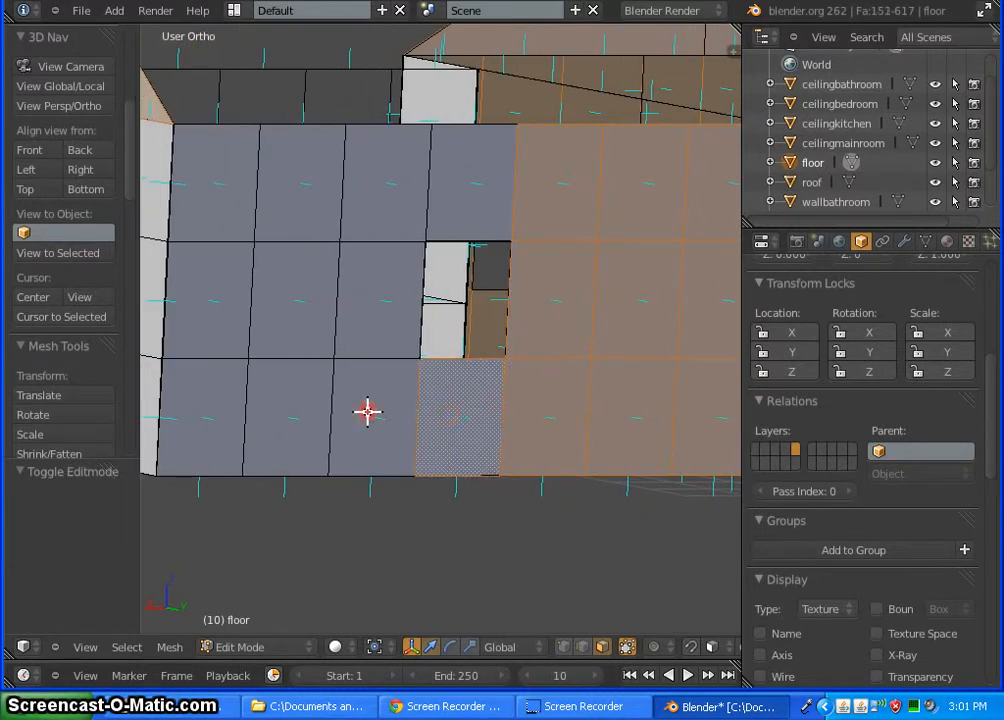
right_click(369, 410, "shift")
right_click(381, 309, "shift")
right_click(385, 177, "shift")
right_click(471, 190, "shift")
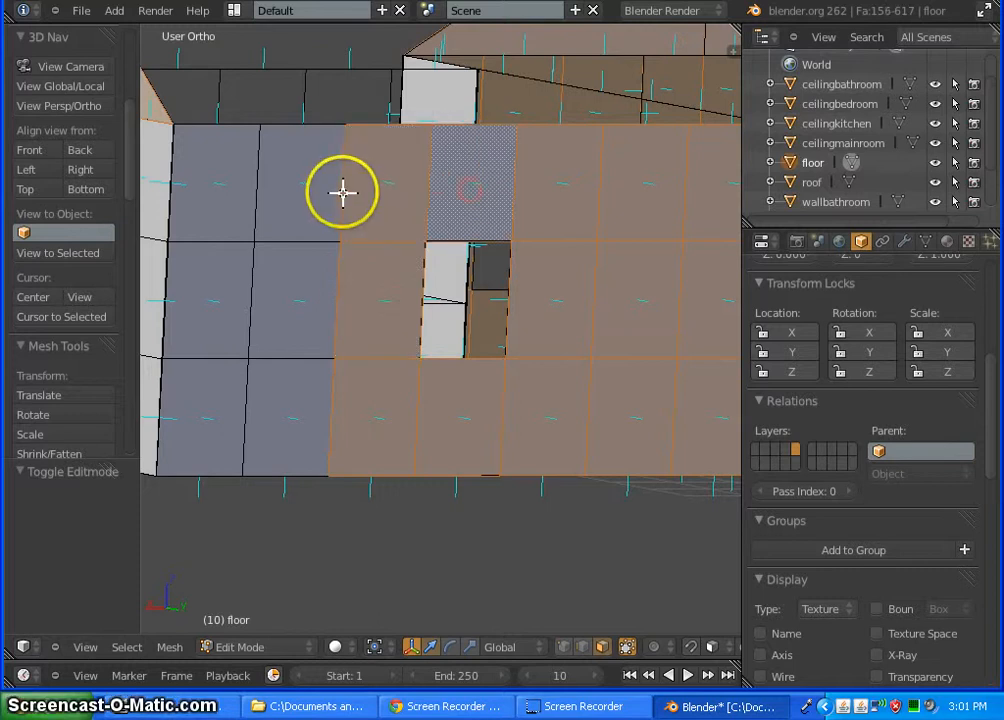
Step: Add the last two full-height columns of the wing wall, out to the end gable corner, to the selection
right_click(306, 185, "shift")
right_click(312, 296, "shift")
right_click(303, 406, "shift")
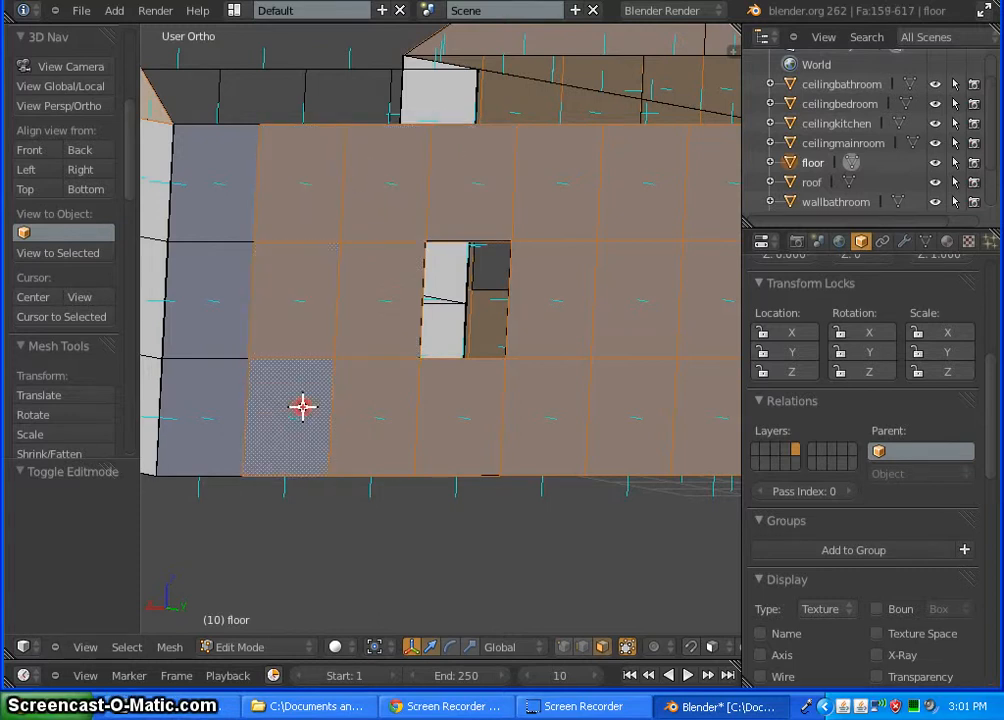
right_click(209, 404, "shift")
right_click(213, 311, "shift")
right_click(226, 186, "shift")
Step: Add the top row of six wall faces directly under the wing's end gable to the selection
middle_click_drag(269, 511, 679, 492)
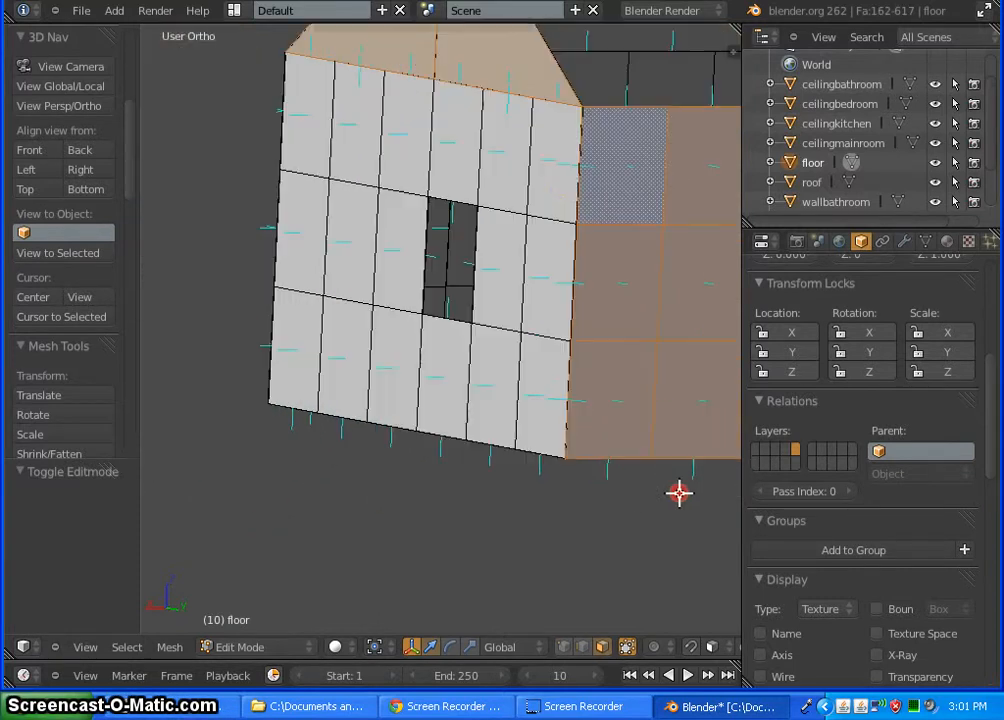
right_click(551, 155, "shift")
right_click(491, 155, "shift")
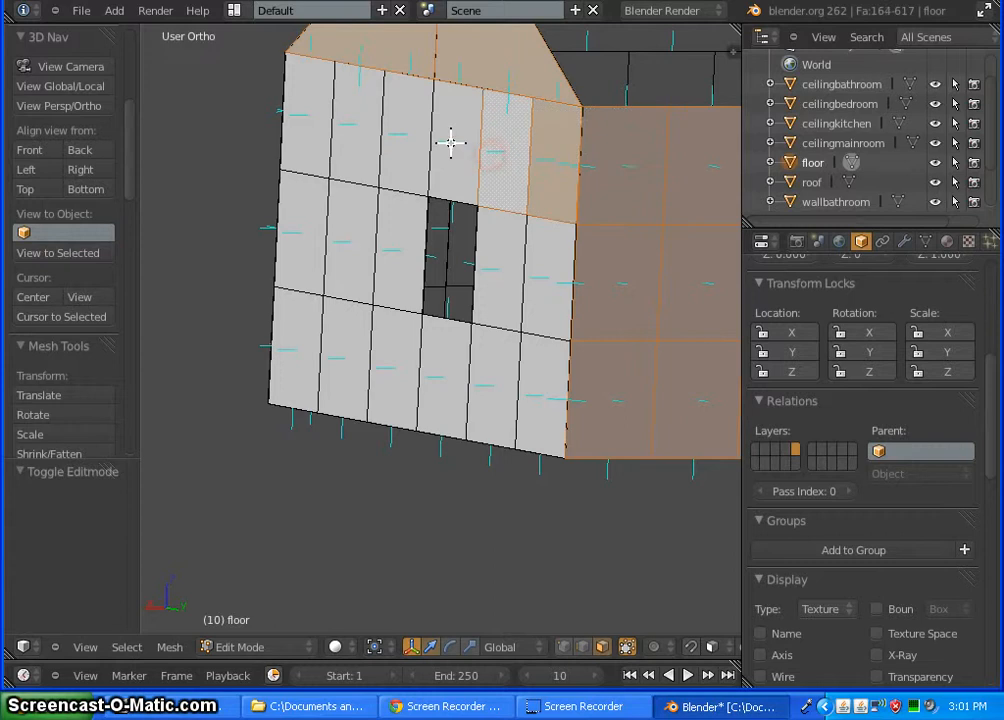
right_click(451, 142, "shift")
right_click(399, 130, "shift")
right_click(354, 123, "shift")
right_click(311, 116, "shift")
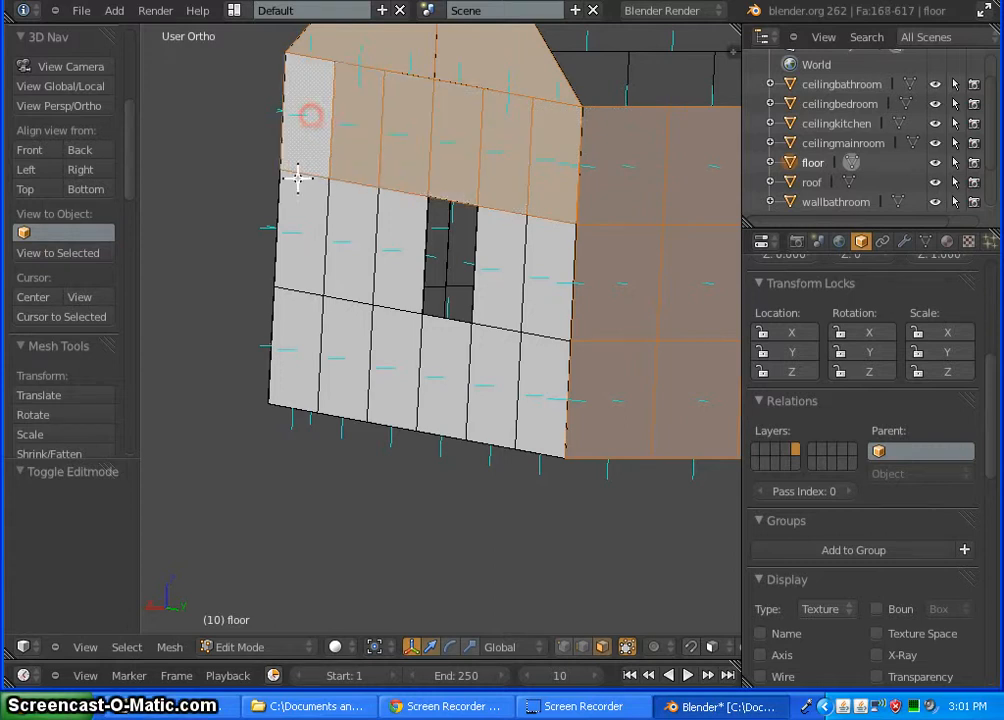
Step: Add the middle-row faces on both sides of the end gable wall's window to the selection
right_click(300, 222, "shift")
right_click(352, 240, "shift")
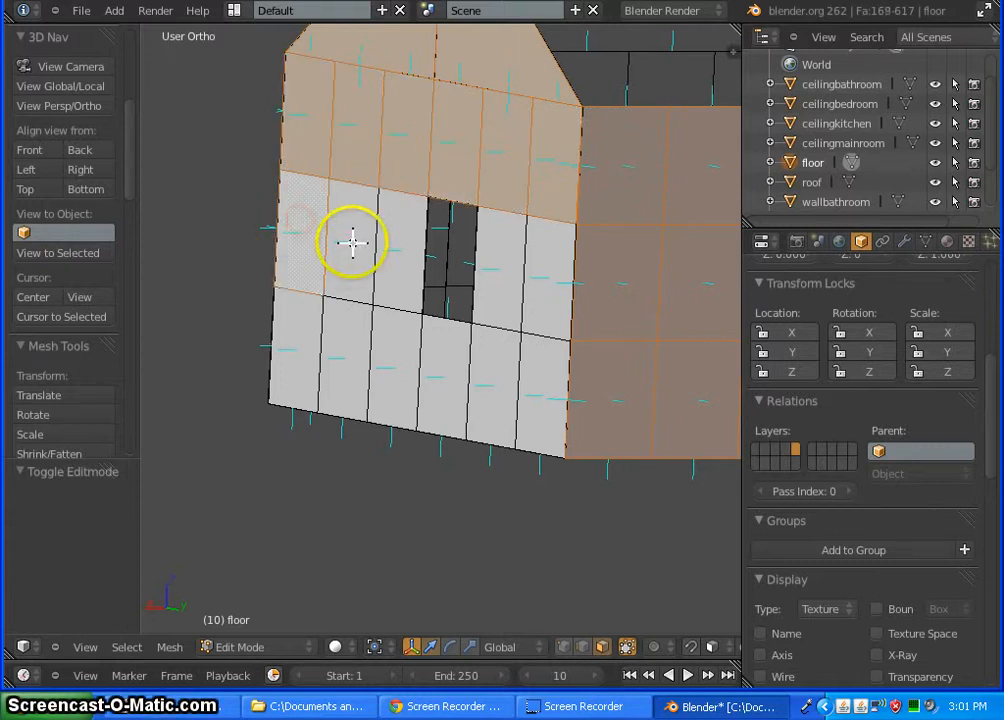
right_click(405, 250, "shift")
right_click(502, 270, "shift")
right_click(541, 271, "shift")
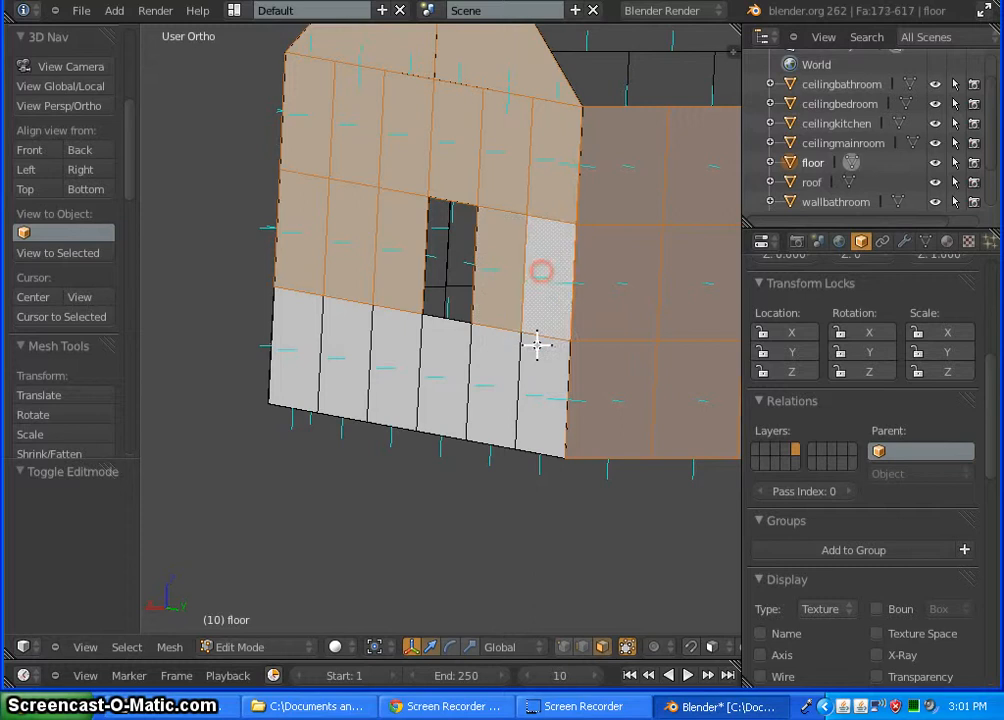
Step: Add the bottom row of six faces on the end gable wall to the selection
right_click(535, 376, "shift")
right_click(487, 376, "shift")
right_click(437, 372, "shift")
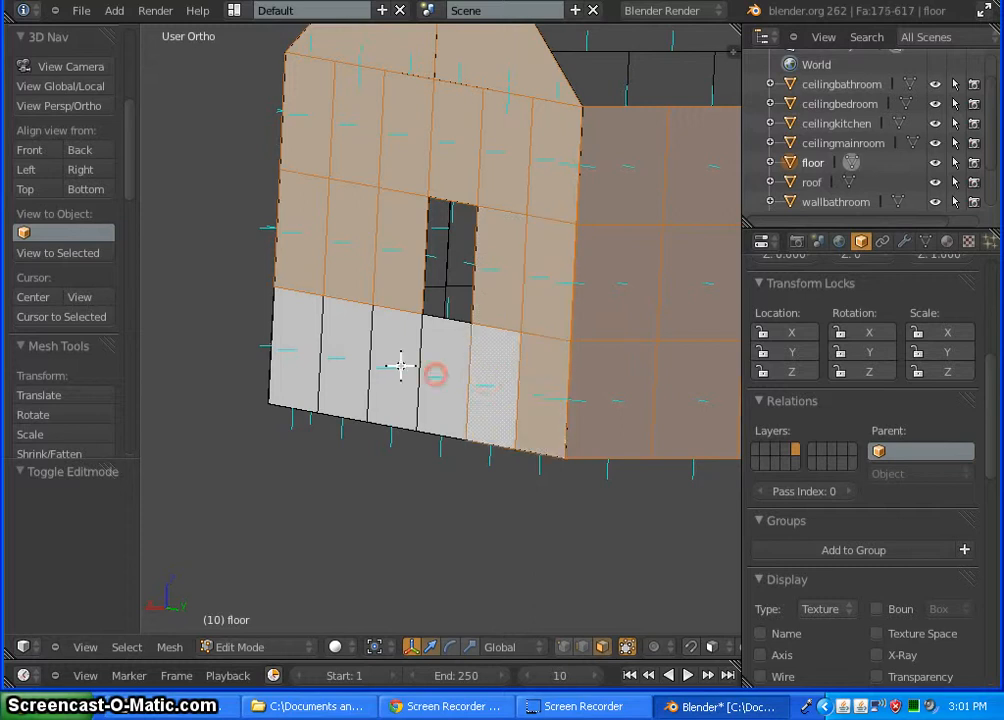
right_click(389, 362, "shift")
right_click(345, 351, "shift")
right_click(305, 352, "shift")
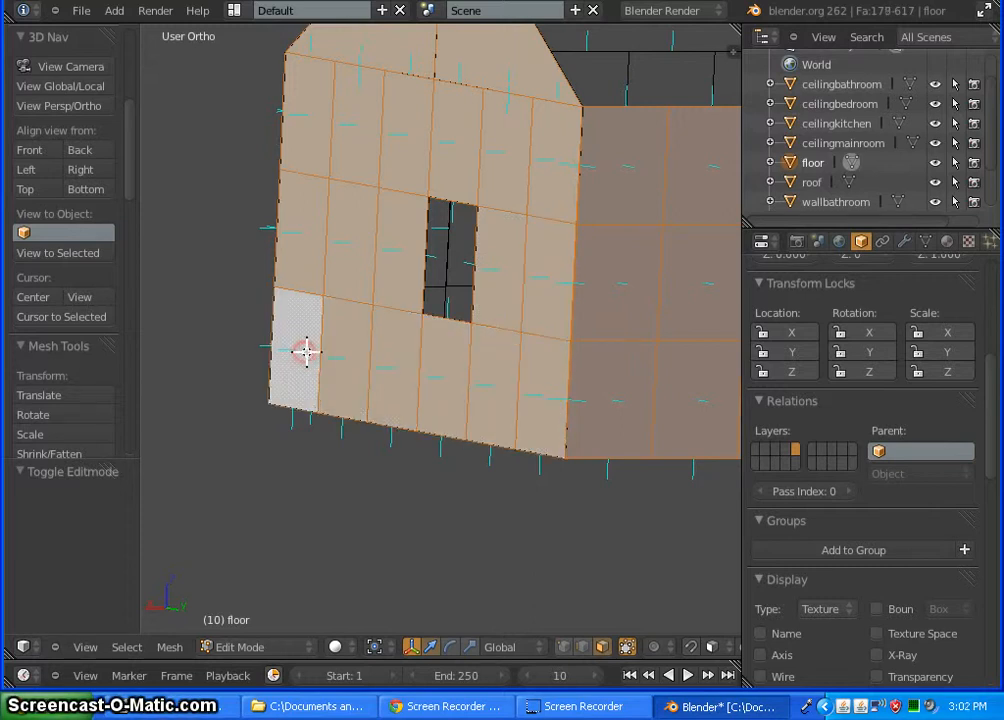
Step: Add the unselected front wing wall's faces around the window nearest the end gable corner to the selection
scroll(370, 383, "down", 6)
middle_click_drag(335, 407, 592, 437)
middle_click_drag(652, 446, 347, 376, "shift")
scroll(585, 377, "up", 3)
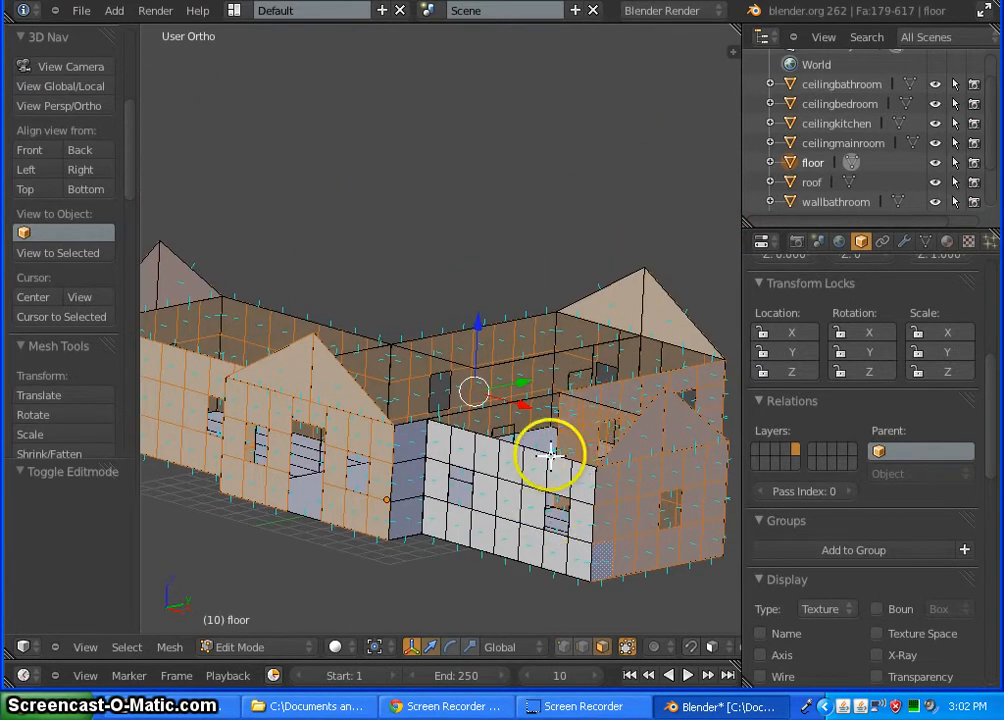
scroll(551, 443, "up", 2)
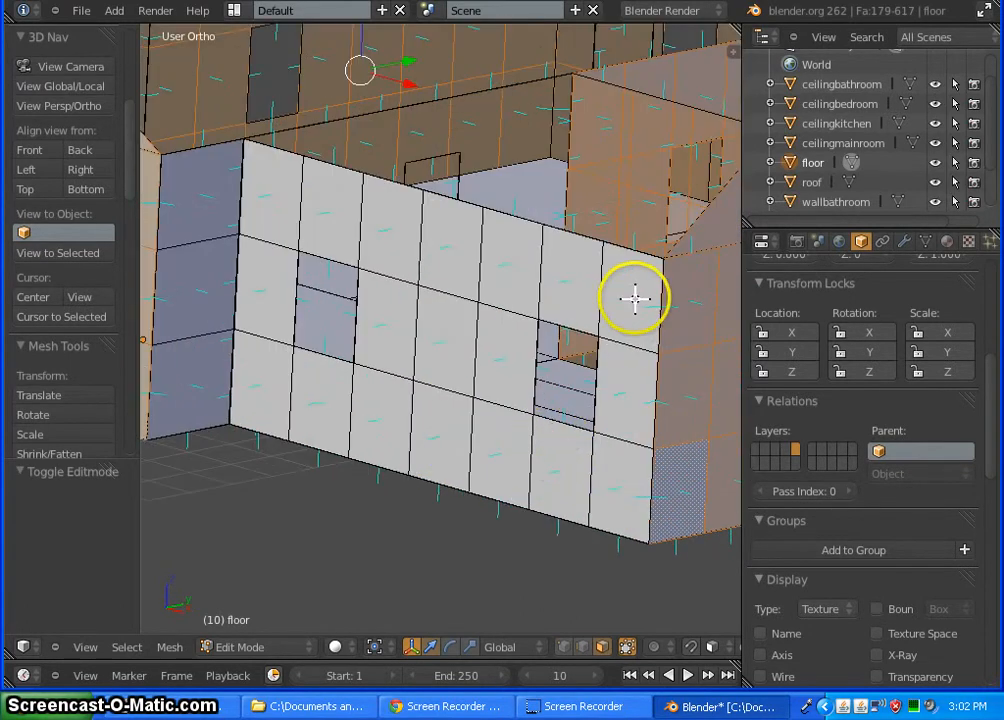
right_click(632, 298, "shift")
right_click(619, 383, "shift")
right_click(616, 475, "shift")
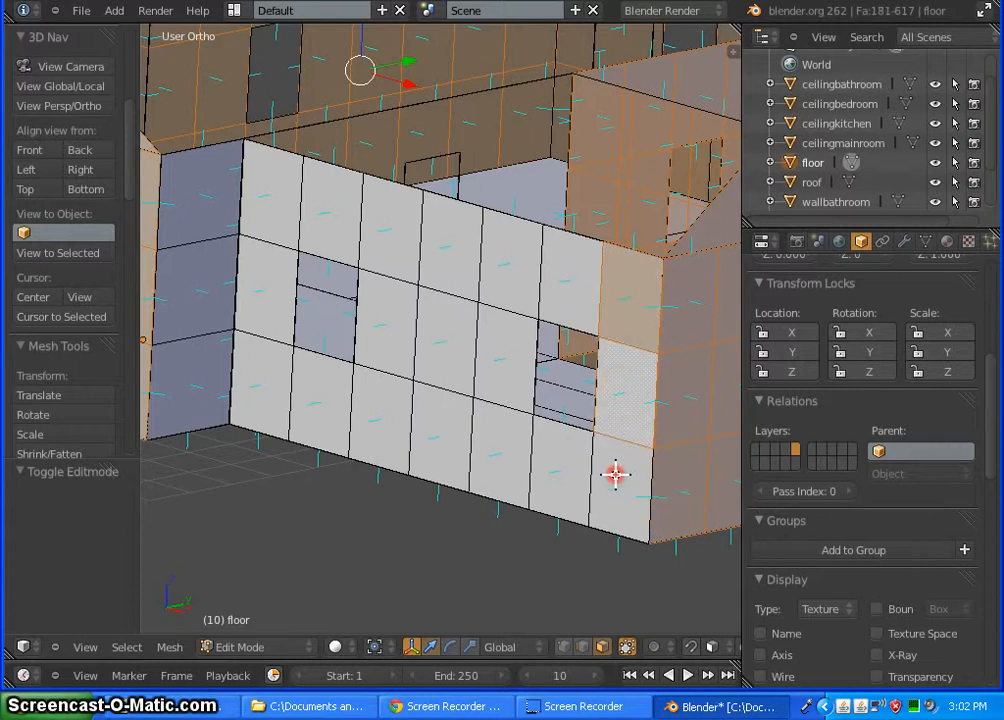
right_click(556, 462, "shift")
right_click(482, 441, "shift")
right_click(503, 367, "shift")
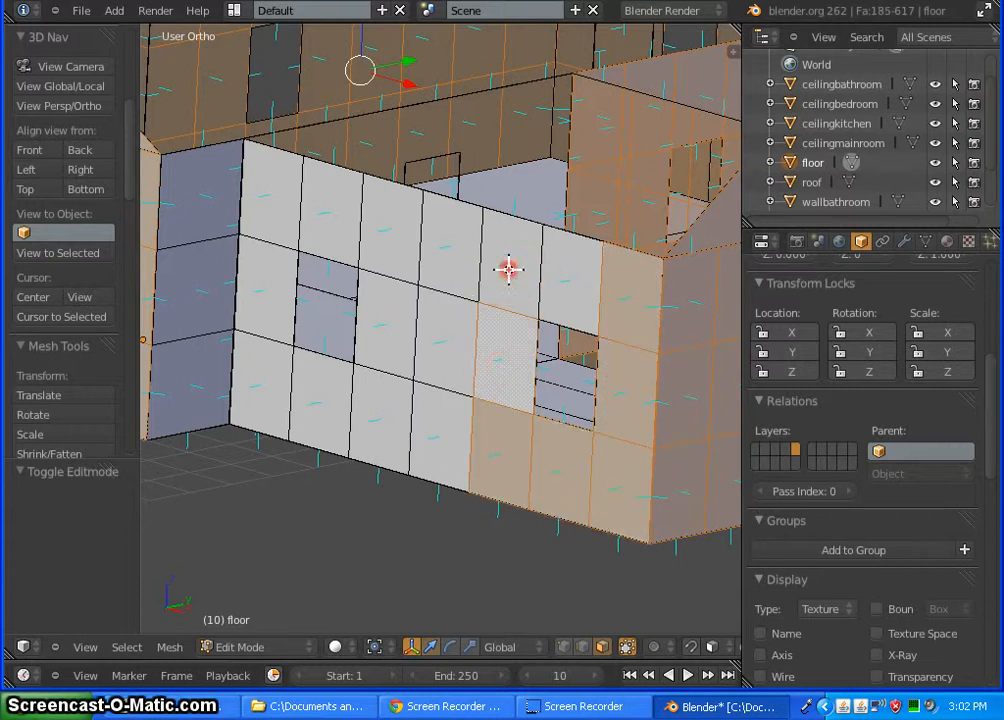
right_click(509, 268, "shift")
right_click(583, 287, "shift")
Step: Add the two full-height columns between the front wing wall's two windows to the selection
right_click(452, 245, "shift")
right_click(447, 347, "shift")
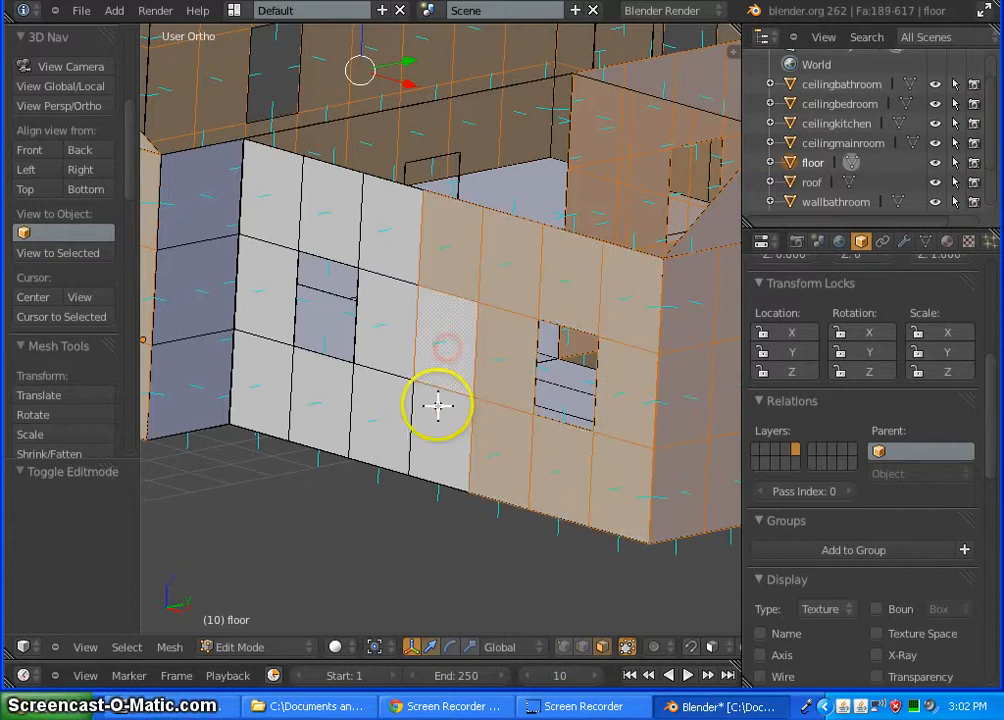
right_click(440, 417, "shift")
right_click(383, 395, "shift")
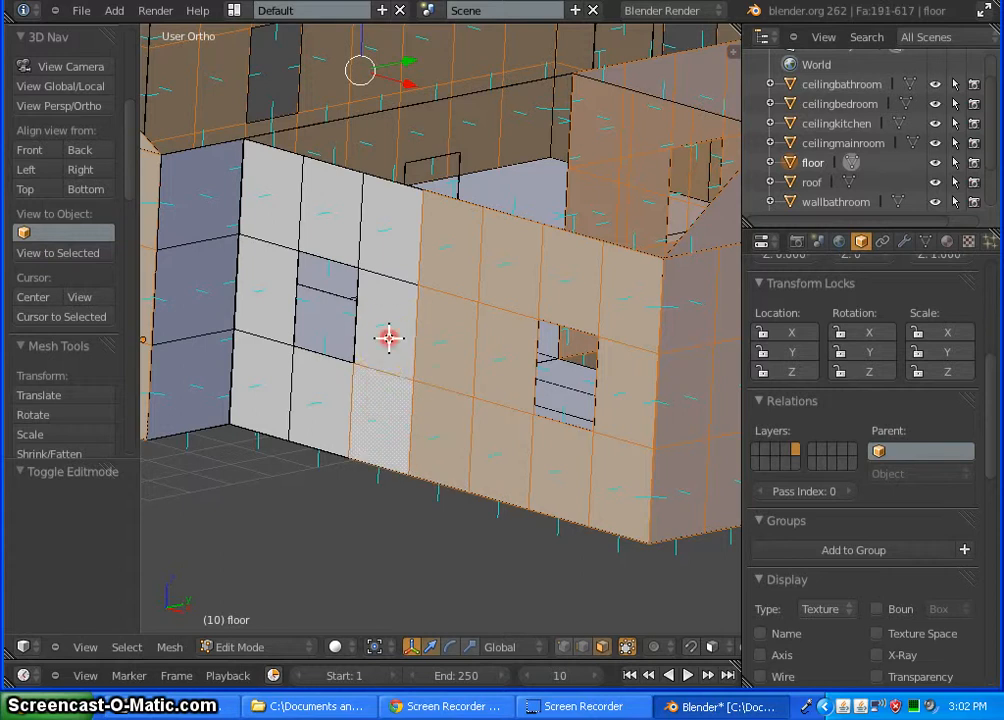
right_click(388, 336, "shift")
right_click(397, 235, "shift")
Step: Add the remaining faces around the front wing's inner window and the short return wall beside it to the selection
right_click(335, 218, "shift")
right_click(269, 200, "shift")
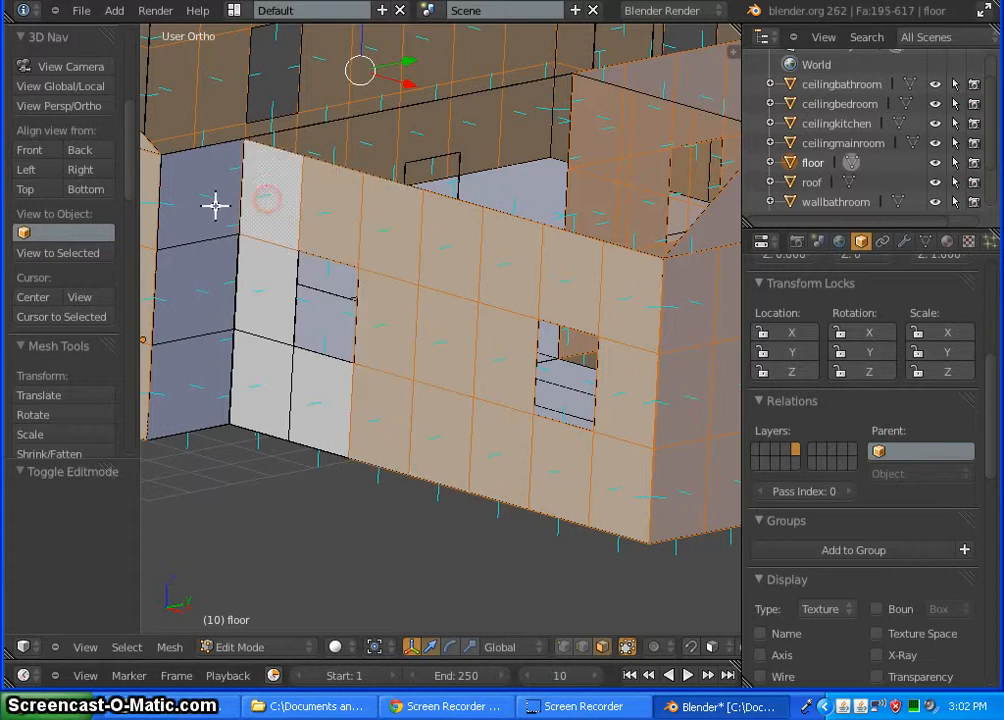
right_click(202, 195, "shift")
right_click(206, 285, "shift")
right_click(201, 373, "shift")
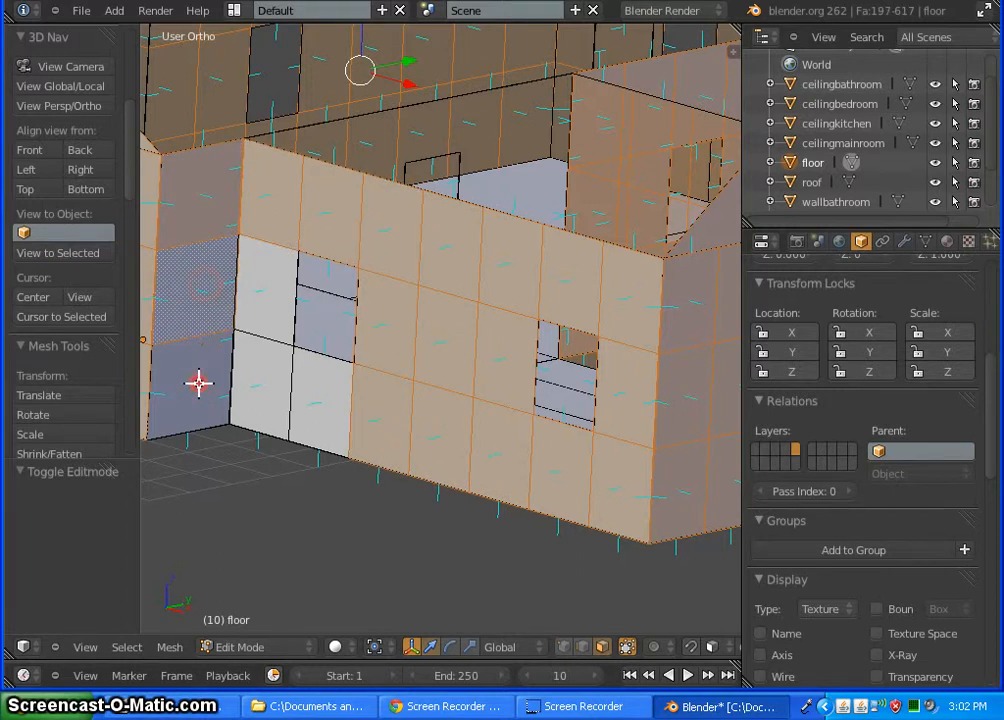
right_click(253, 390, "shift")
right_click(260, 316, "shift")
right_click(323, 399, "shift")
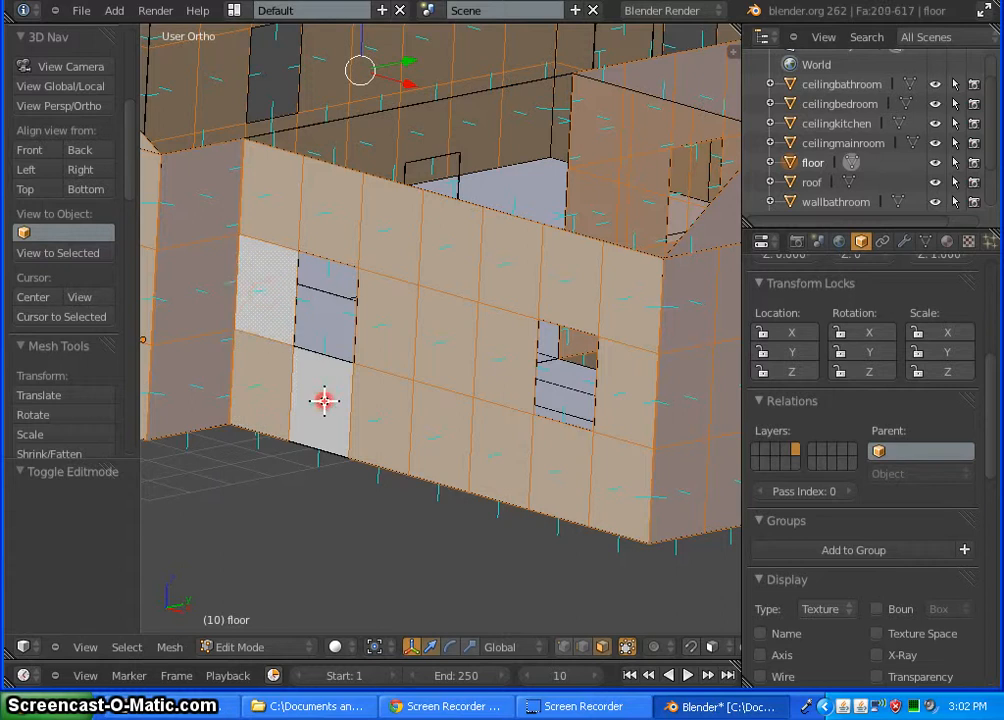
Step: Check the selection around the house, and separate the selected exterior wall faces into their own object
scroll(645, 309, "down", 3)
middle_click_drag(630, 316, 424, 355)
scroll(300, 372, "down", 3)
scroll(459, 286, "down", 4)
scroll(479, 297, "up", 5)
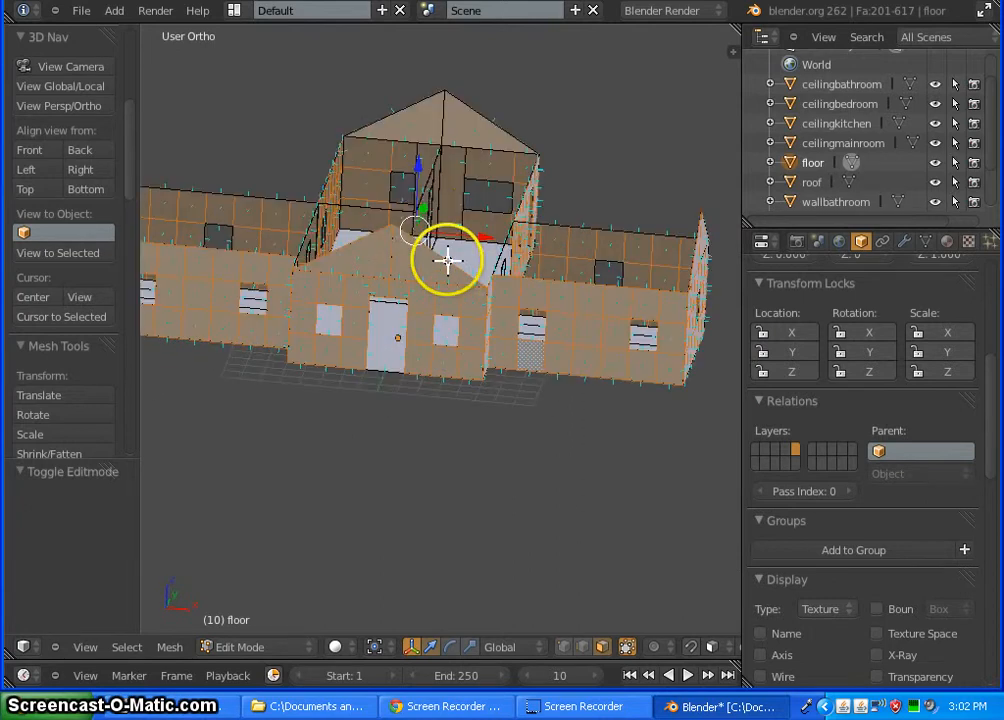
middle_click_drag(419, 260, 417, 338, "shift")
scroll(420, 335, "down", 4)
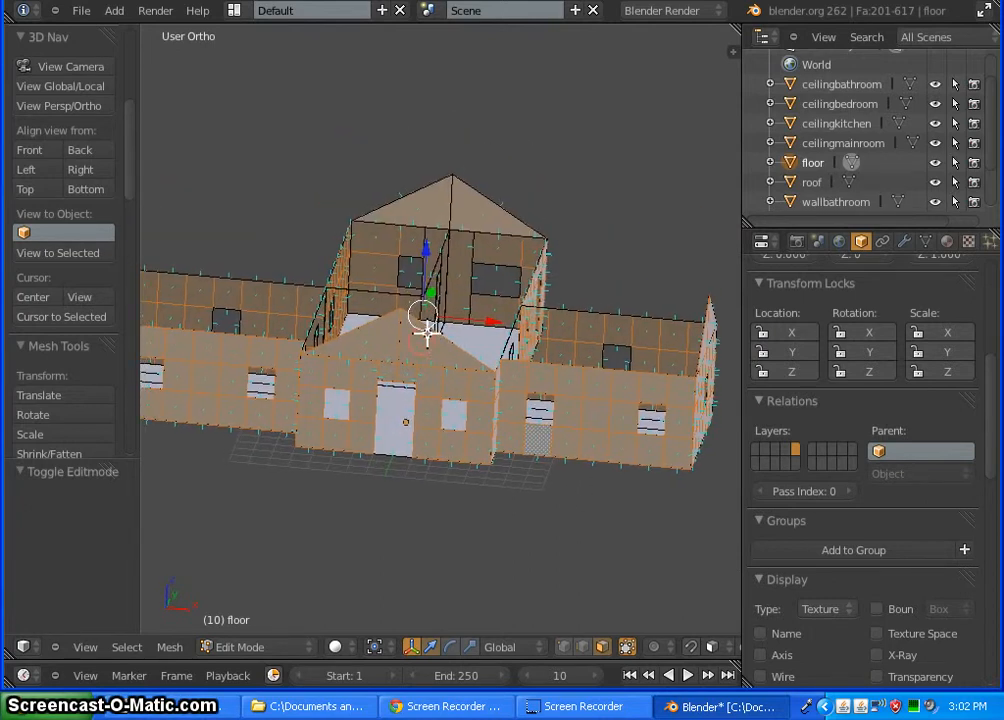
key("p")
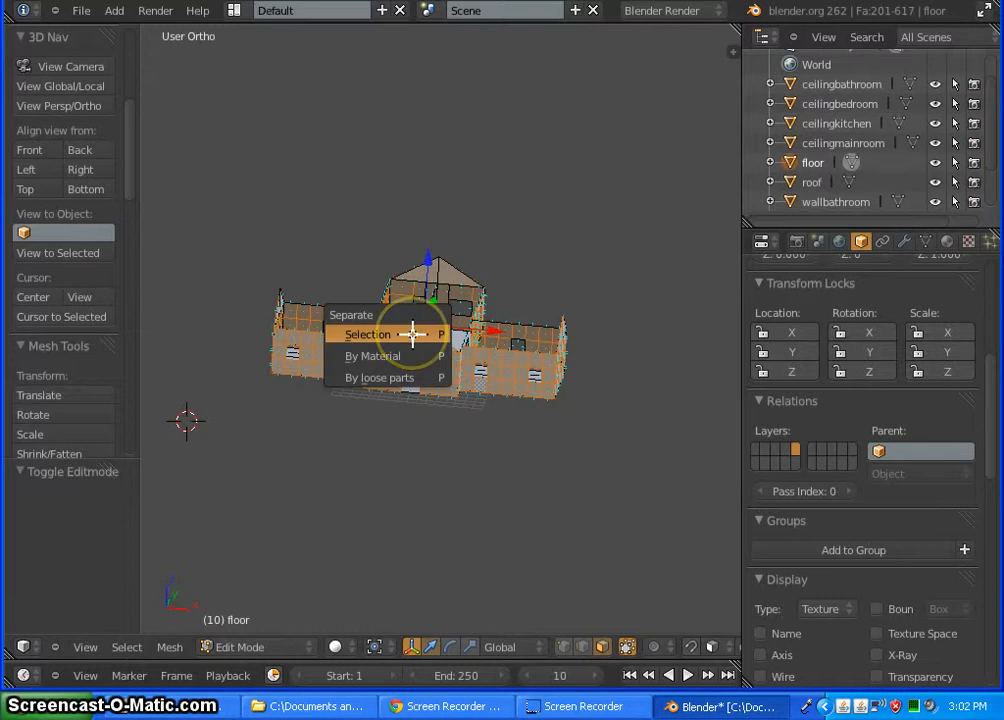
left_click(413, 334)
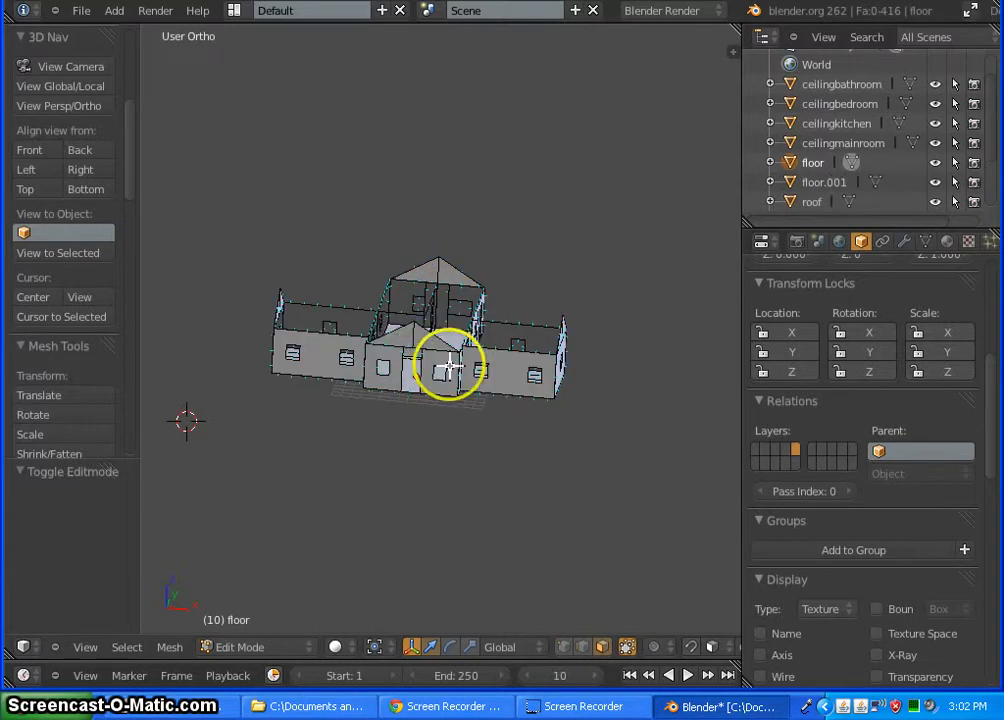
Step: Select the newly separated exterior wall object and rename it to outside
left_click(825, 185)
scroll(870, 462, "up", 5)
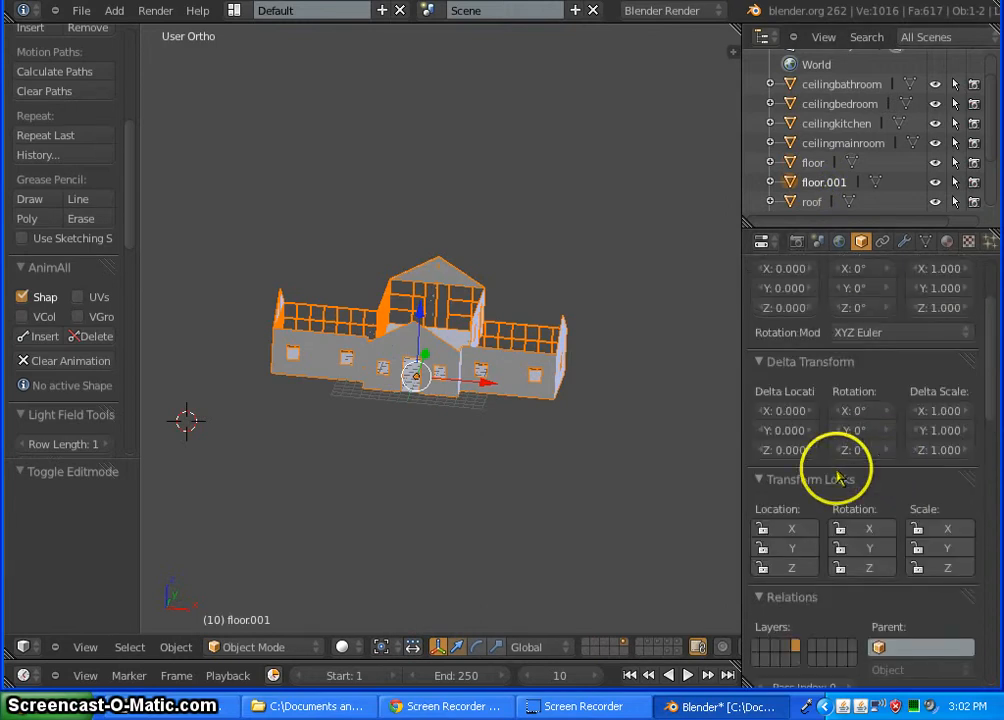
scroll(870, 415, "up", 4)
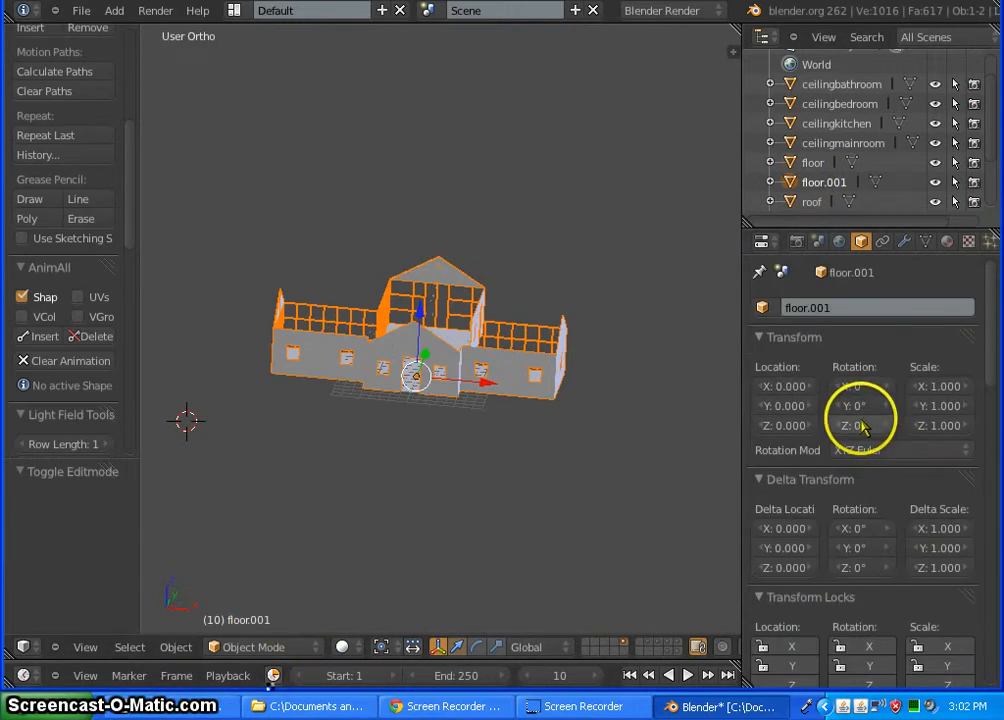
left_click(853, 306)
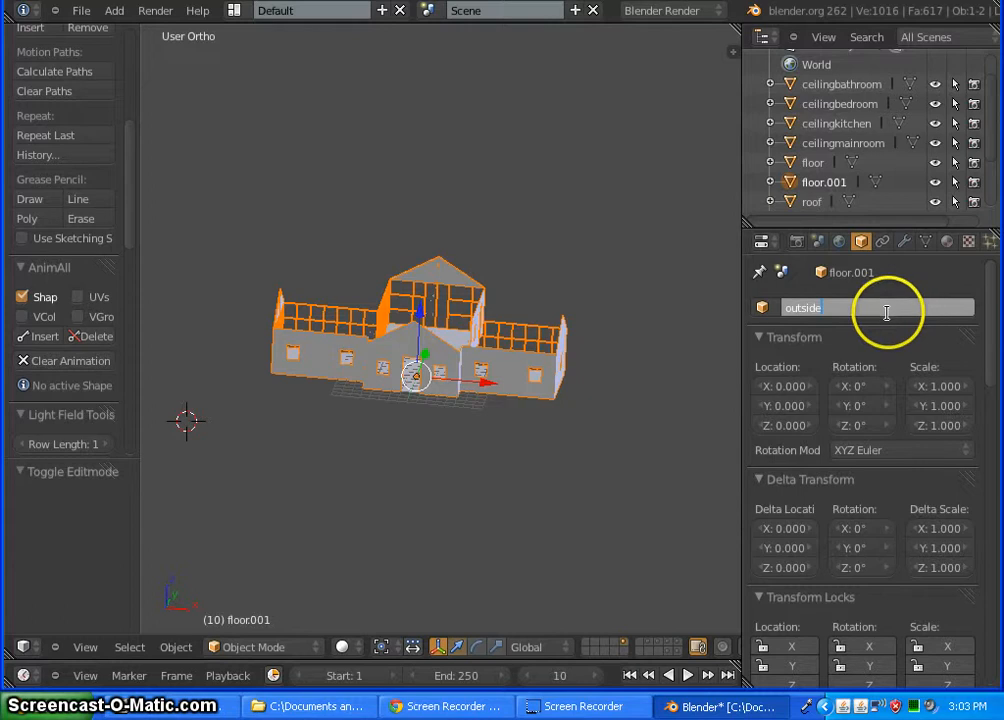
left_click(880, 338)
left_click(879, 338)
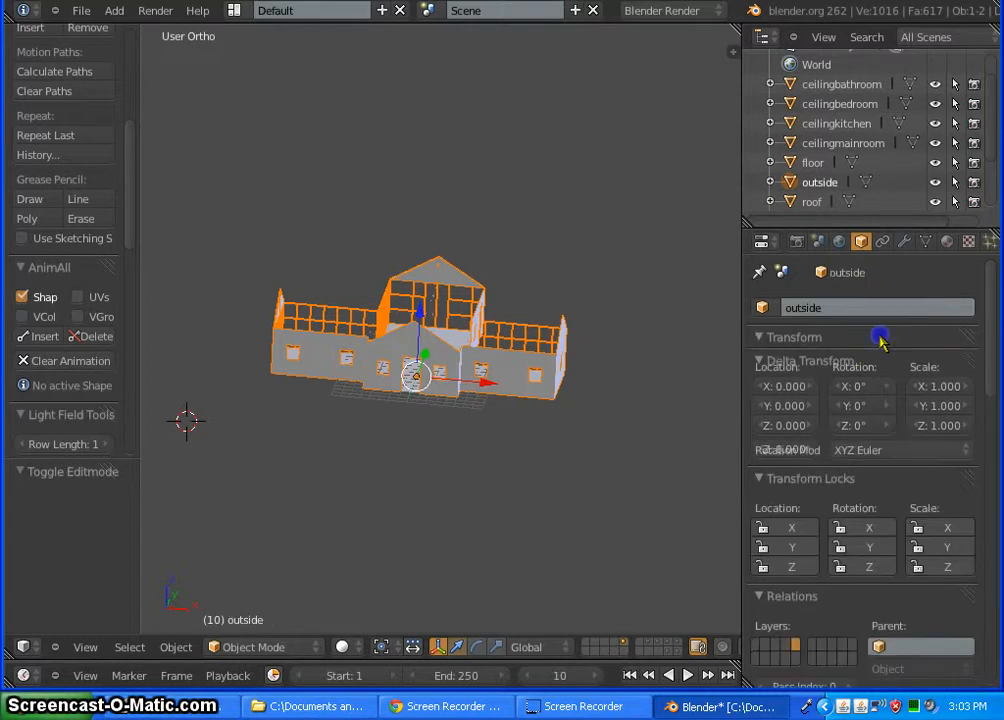
Step: Move the outside object to layer 18, the third cell in the lower row of the second layer block
scroll(918, 347, "down", 6)
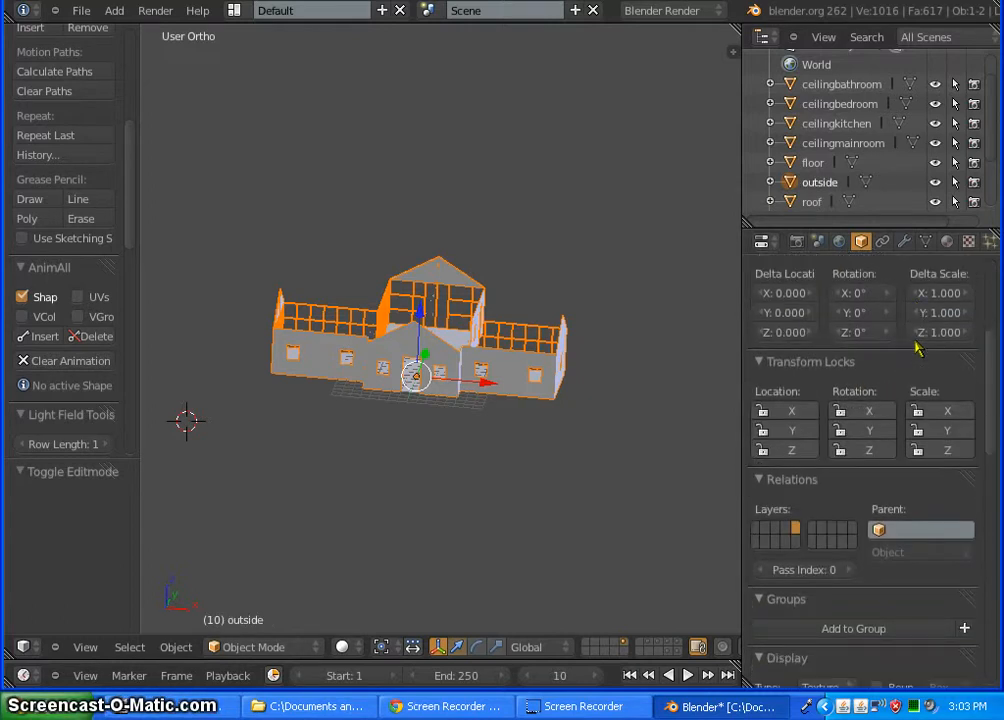
scroll(918, 349, "down", 4)
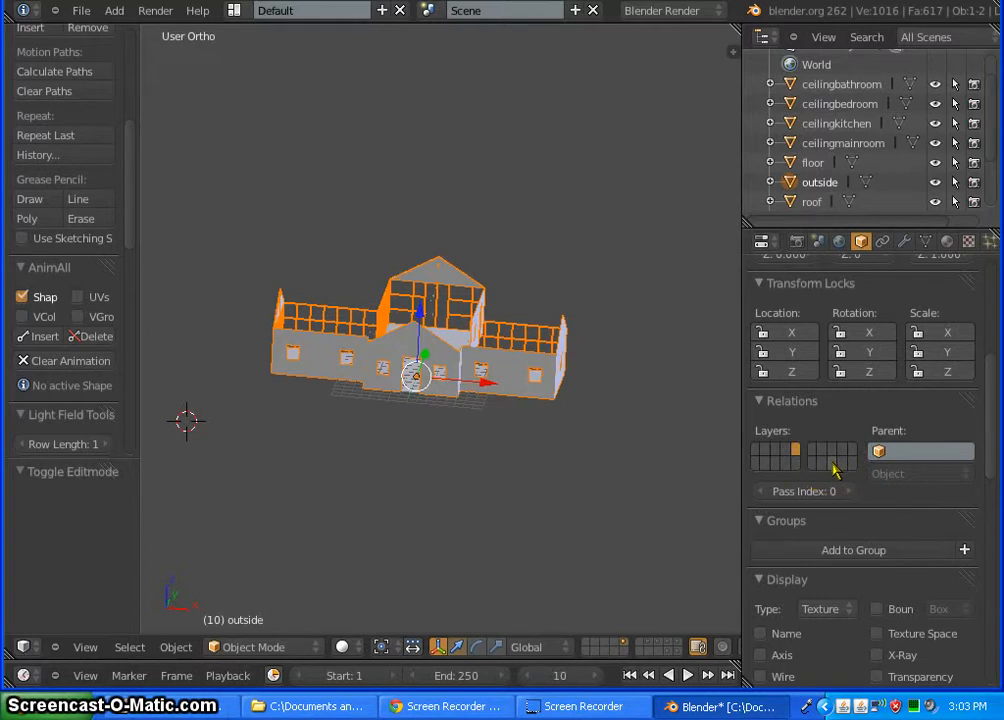
left_click(832, 463)
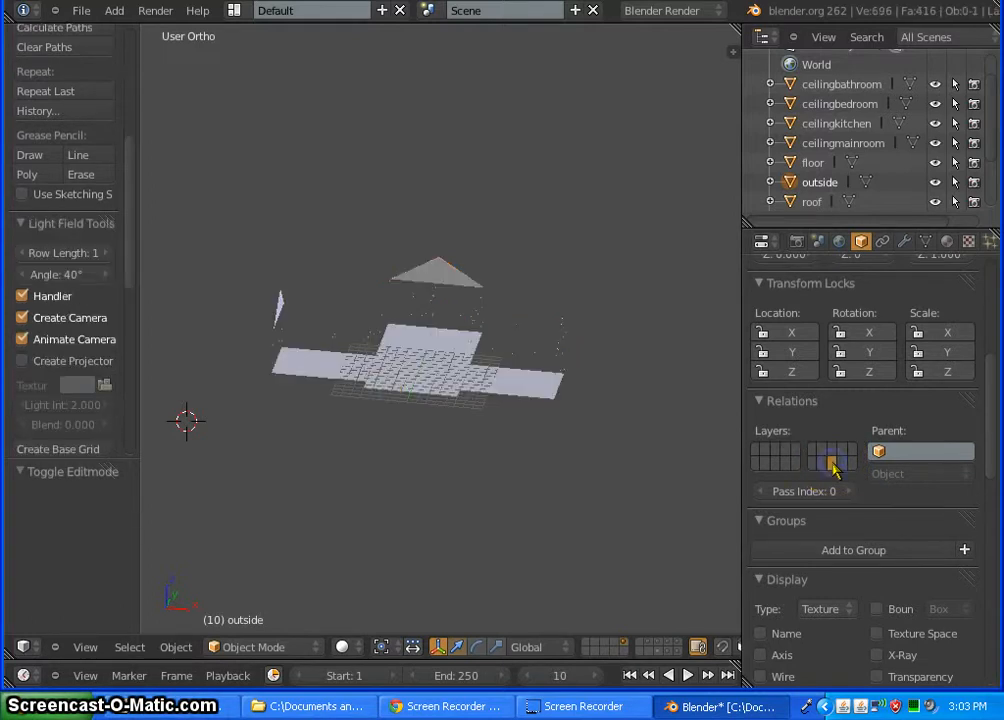
Step: Look over the geometry left on the current layer, and open the remaining floor object for mesh editing
middle_click_drag(392, 318, 510, 330)
scroll(464, 403, "up", 5)
scroll(453, 403, "down", 2)
scroll(448, 415, "up", 6)
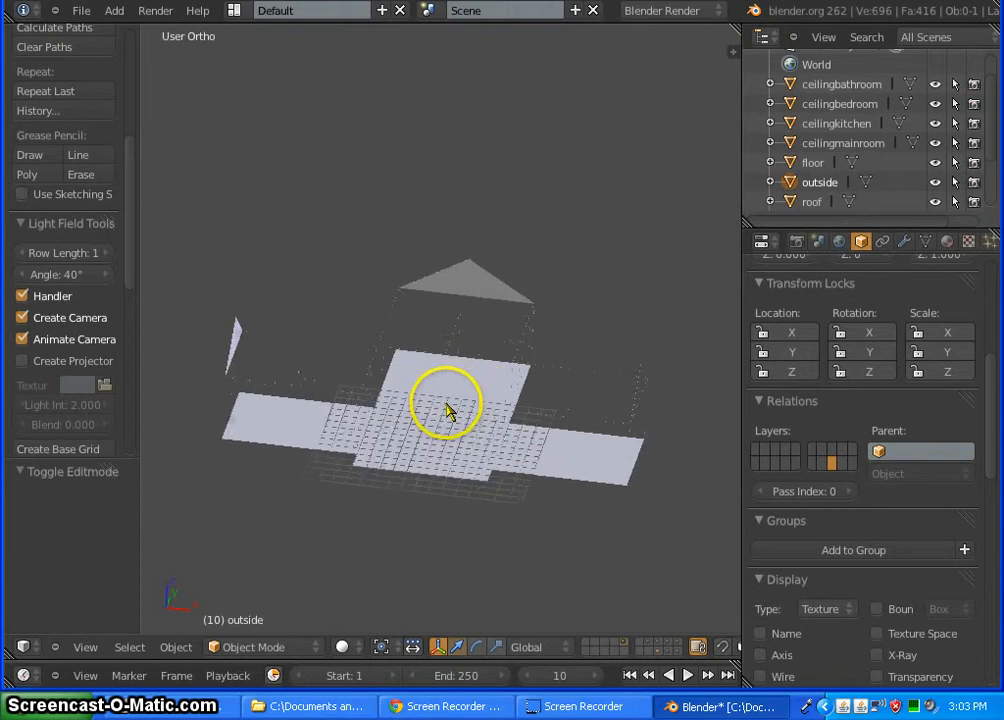
scroll(453, 364, "down", 4)
middle_click_drag(453, 365, 446, 441)
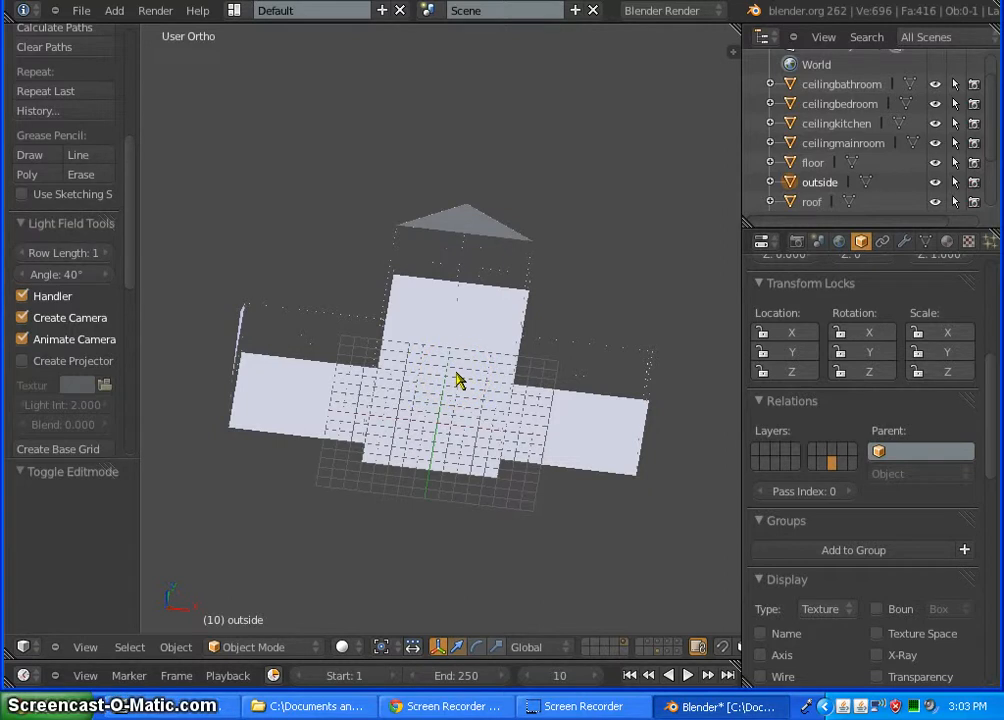
left_click(455, 392)
right_click(455, 392)
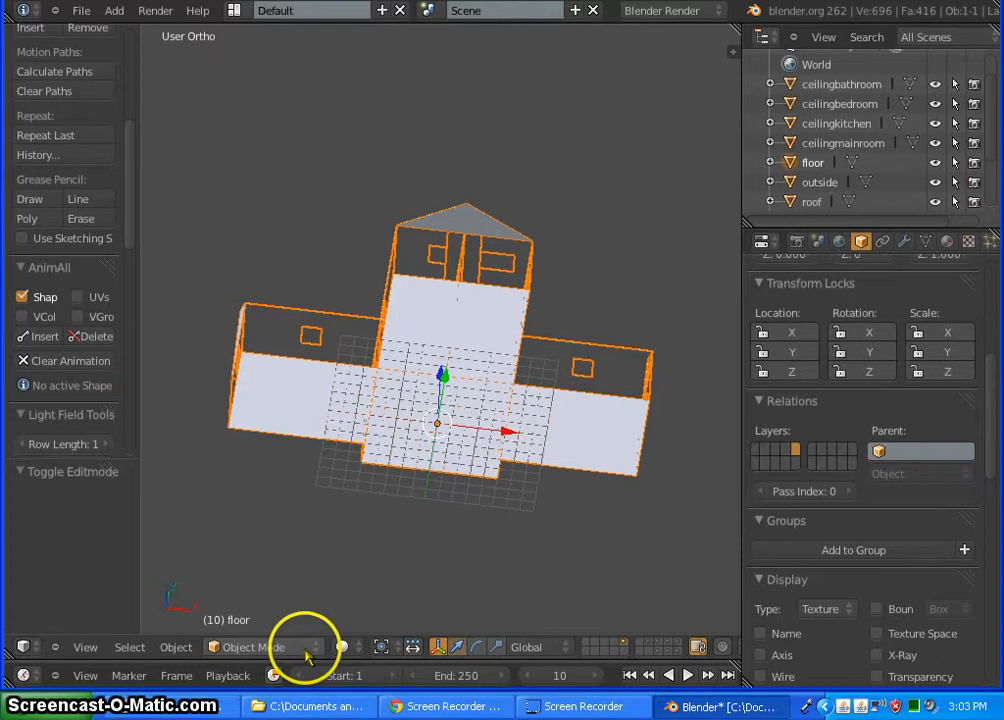
key("Tab")
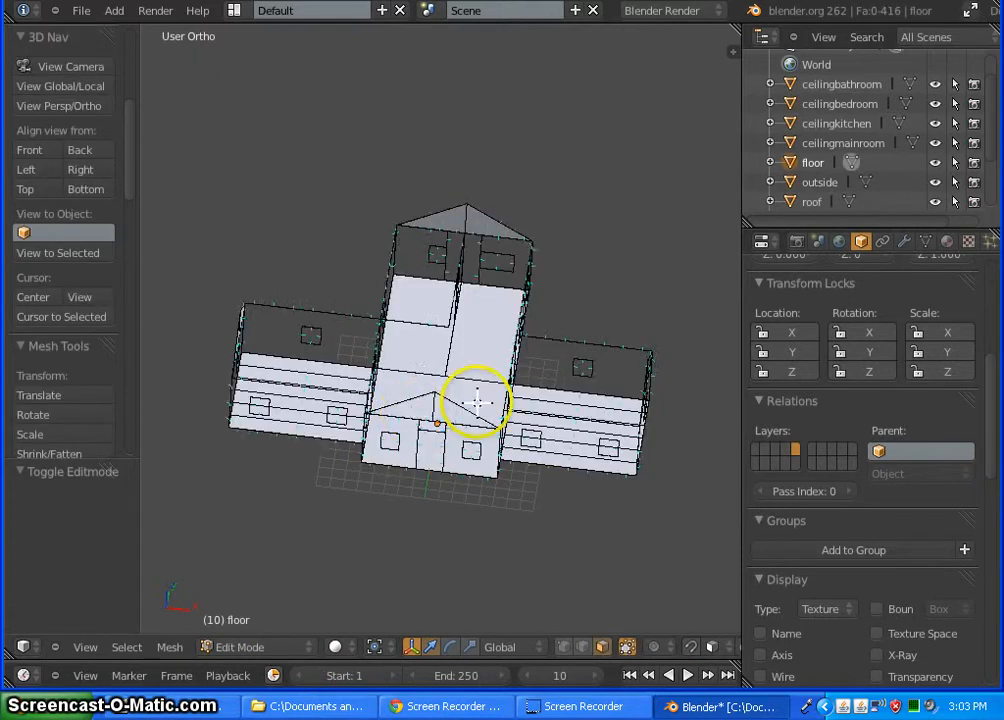
Step: Separate the floor face of the bathroom, on the left half of the rear wing, into its own object
scroll(487, 390, "up", 2)
scroll(484, 381, "down", 1)
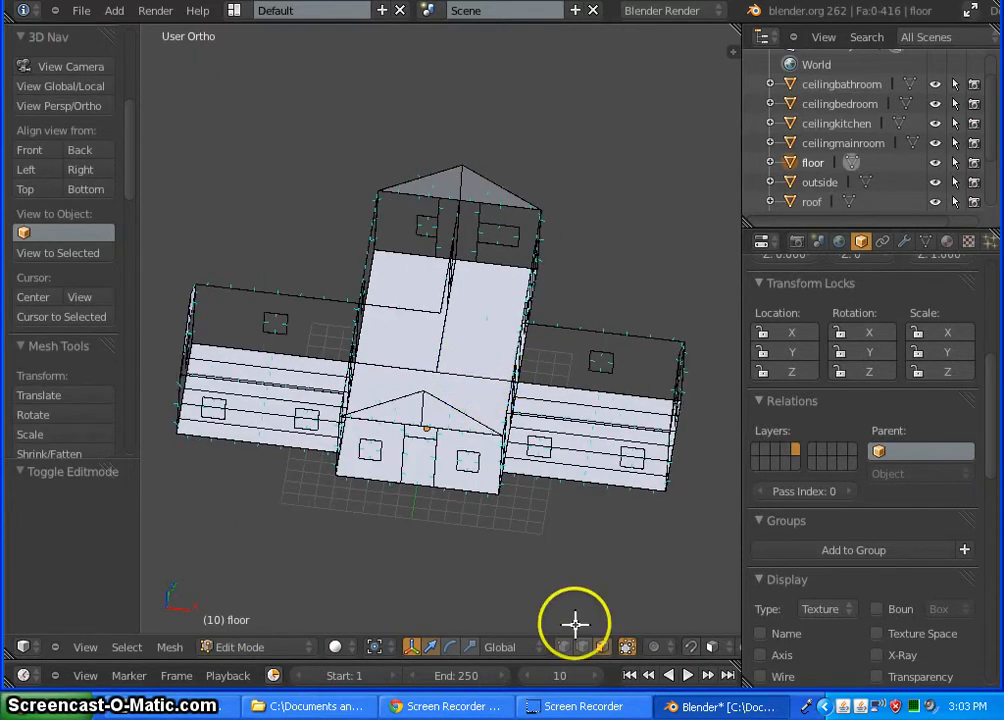
middle_click_drag(402, 446, 420, 482)
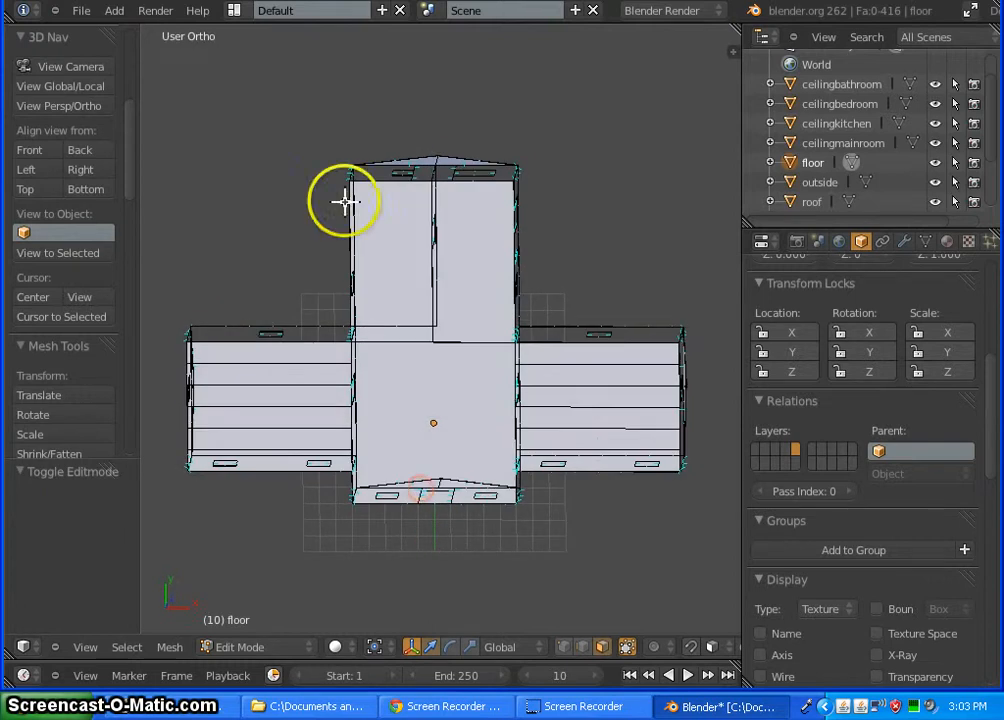
left_click(489, 328)
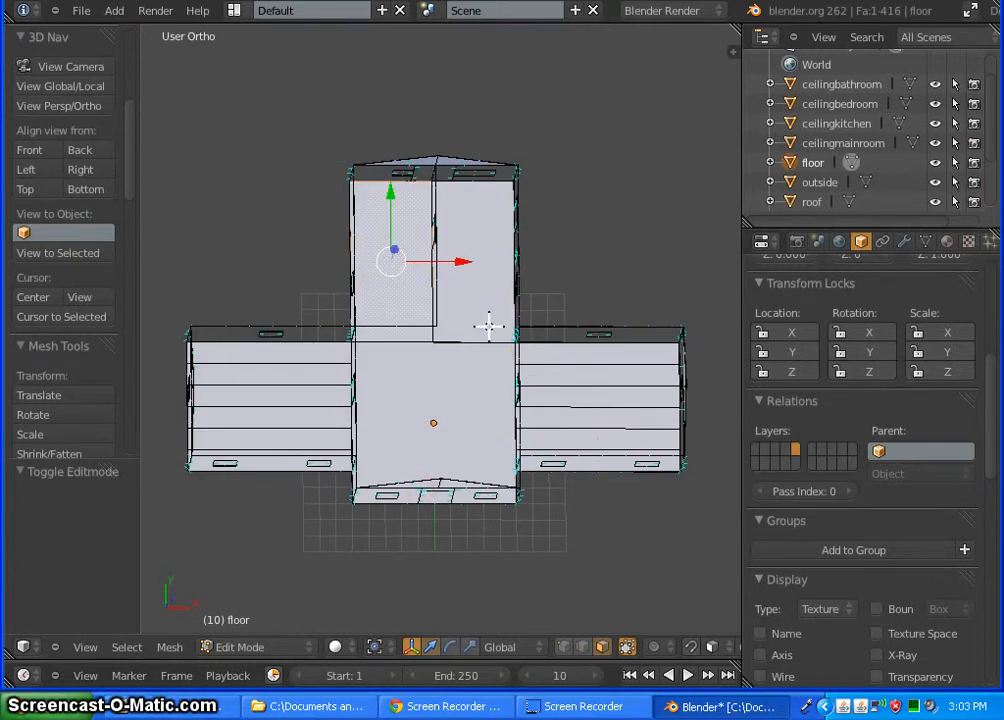
key("p")
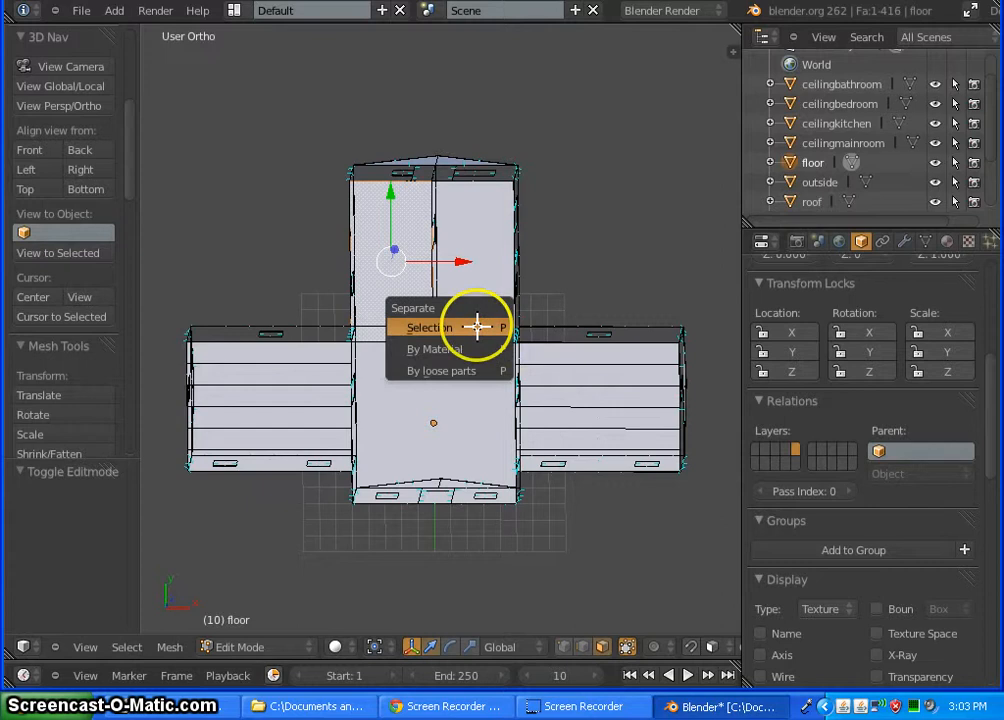
left_click(477, 327)
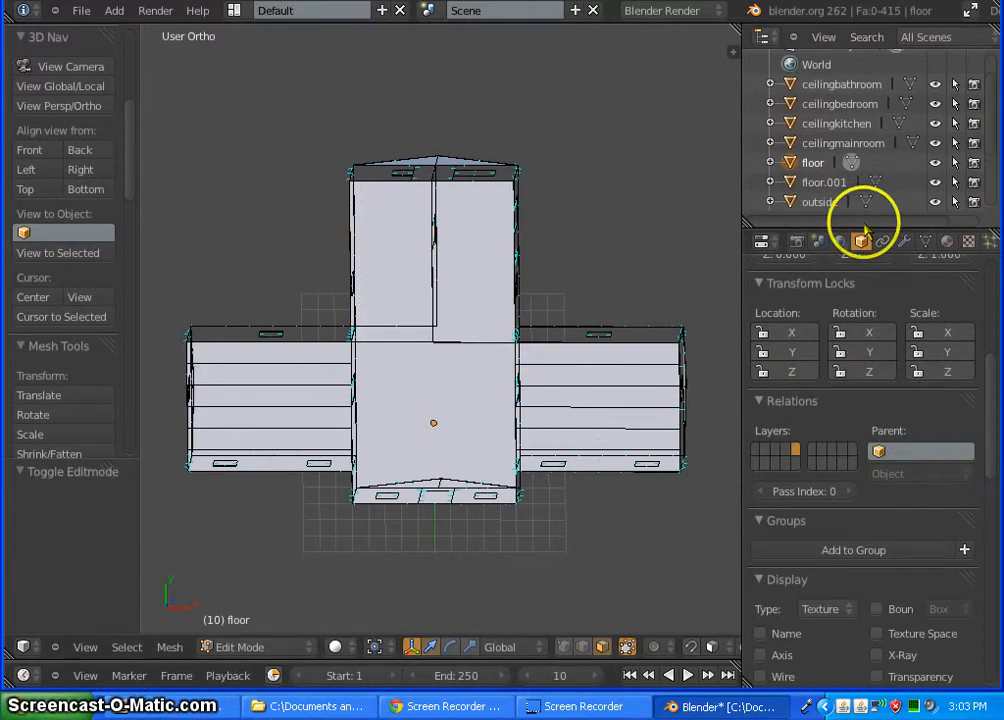
Step: Select the separated bathroom floor object and rename it to floorbathroom
left_click(826, 188)
scroll(893, 450, "up", 6)
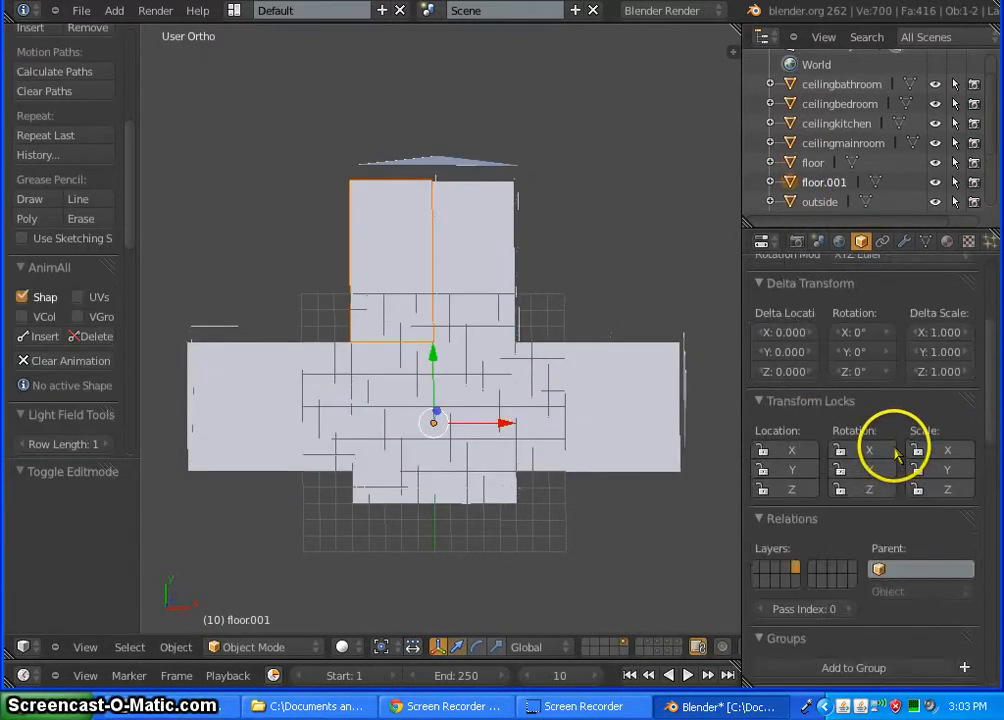
left_click(863, 307)
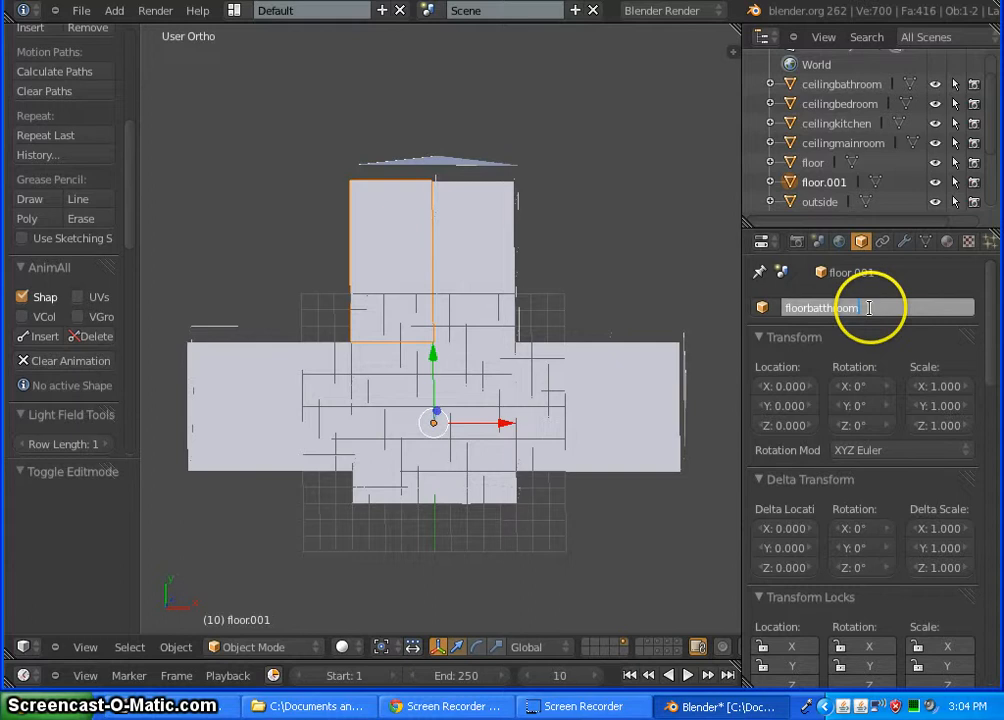
left_click(823, 307)
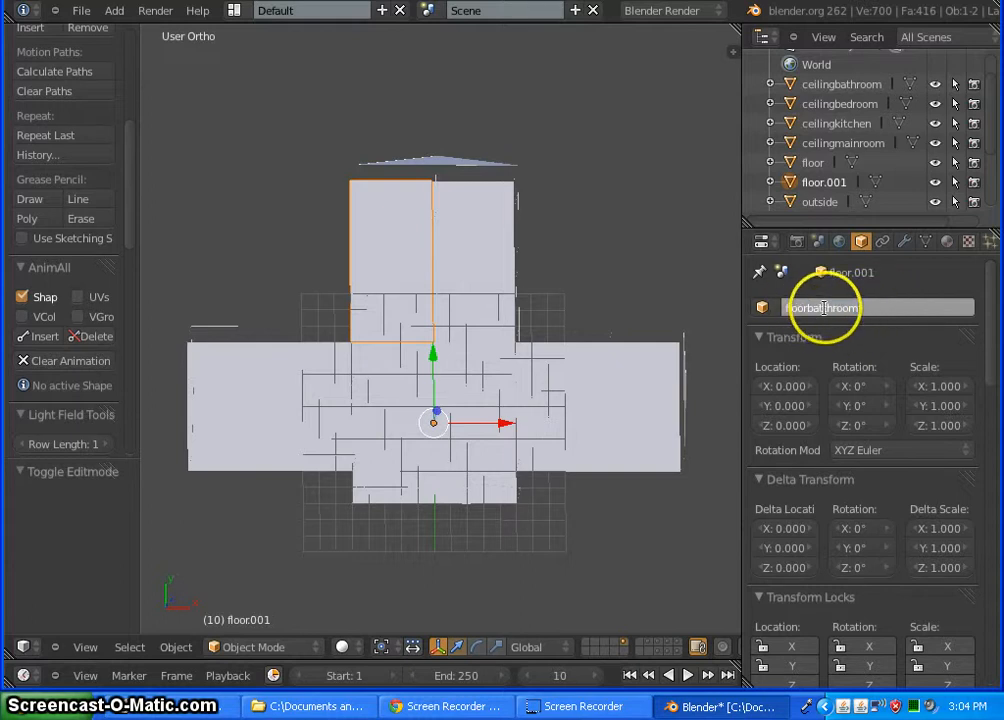
left_click(888, 336)
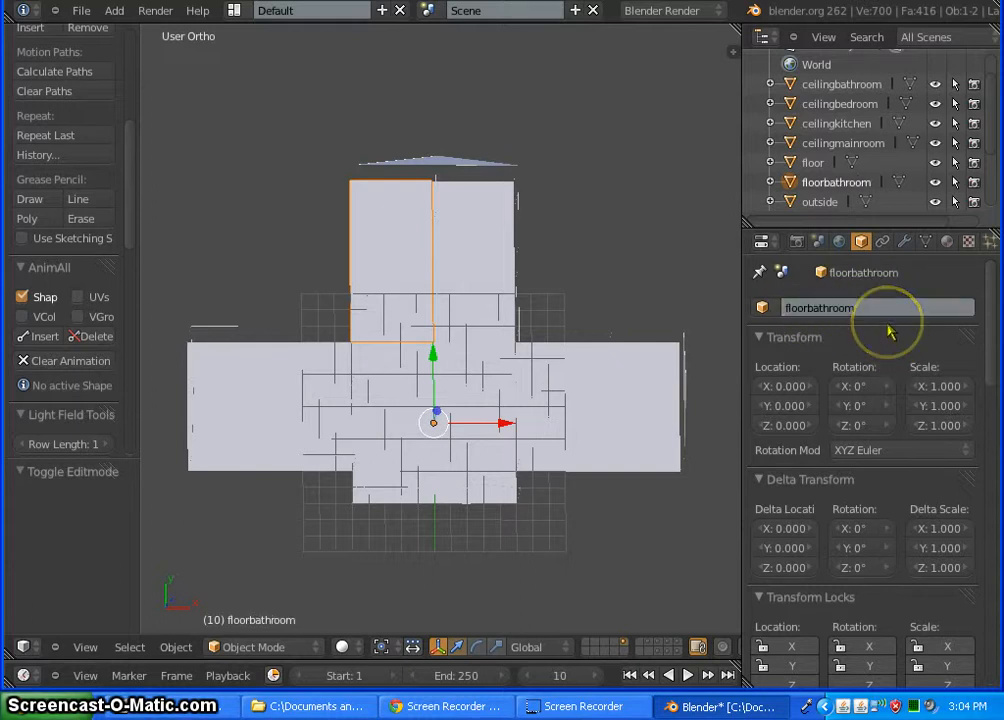
Step: Move the floorbathroom object to layer 17, the second cell in the lower row of the second layer block
scroll(890, 334, "down", 3)
scroll(888, 326, "down", 4)
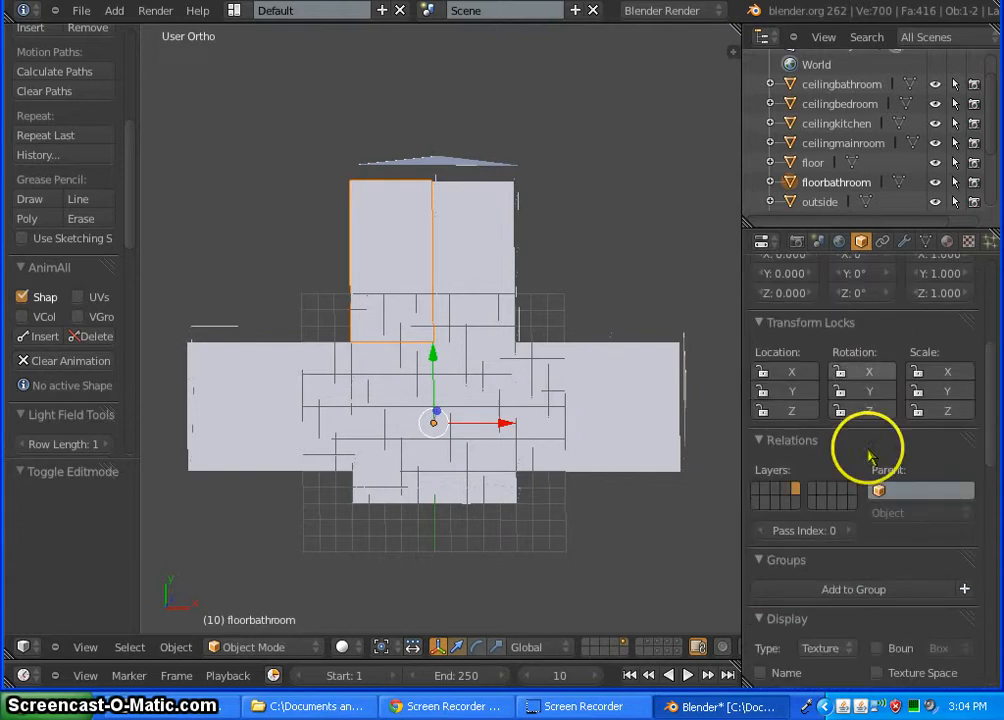
left_click(822, 503)
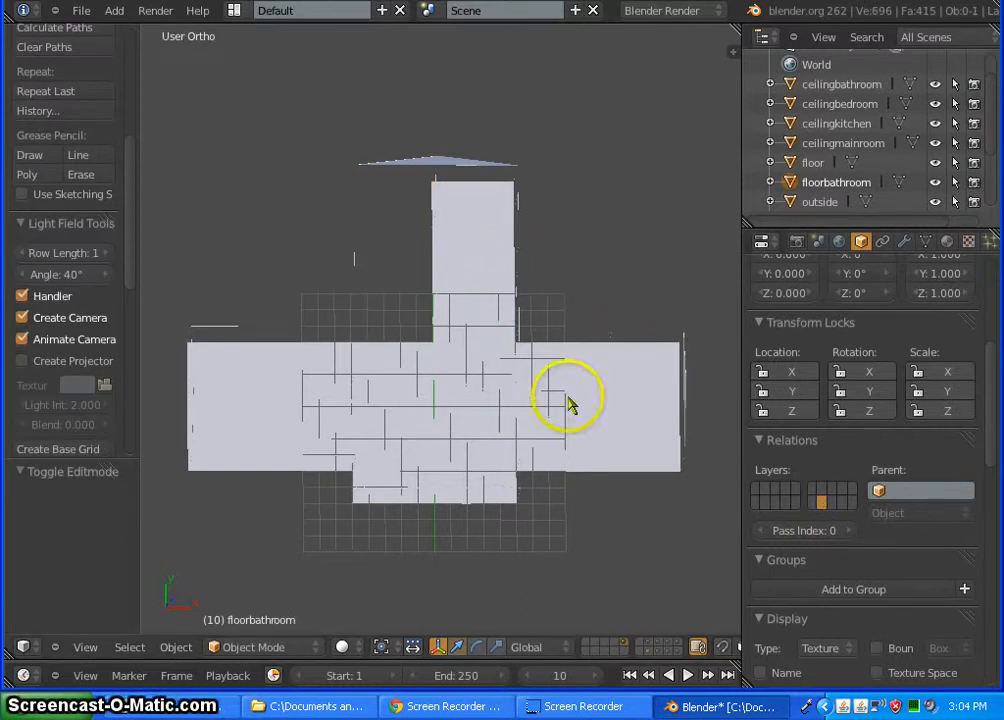
Step: Separate all six floor strips of the house's right wing from the floor mesh into their own object
right_click(481, 400)
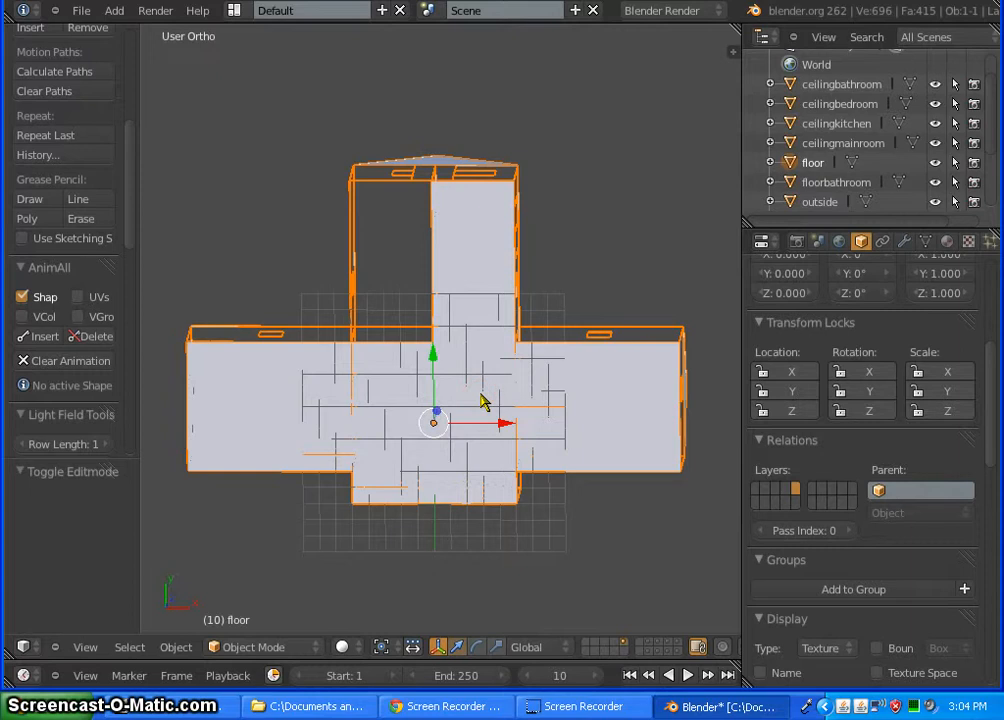
key("Tab")
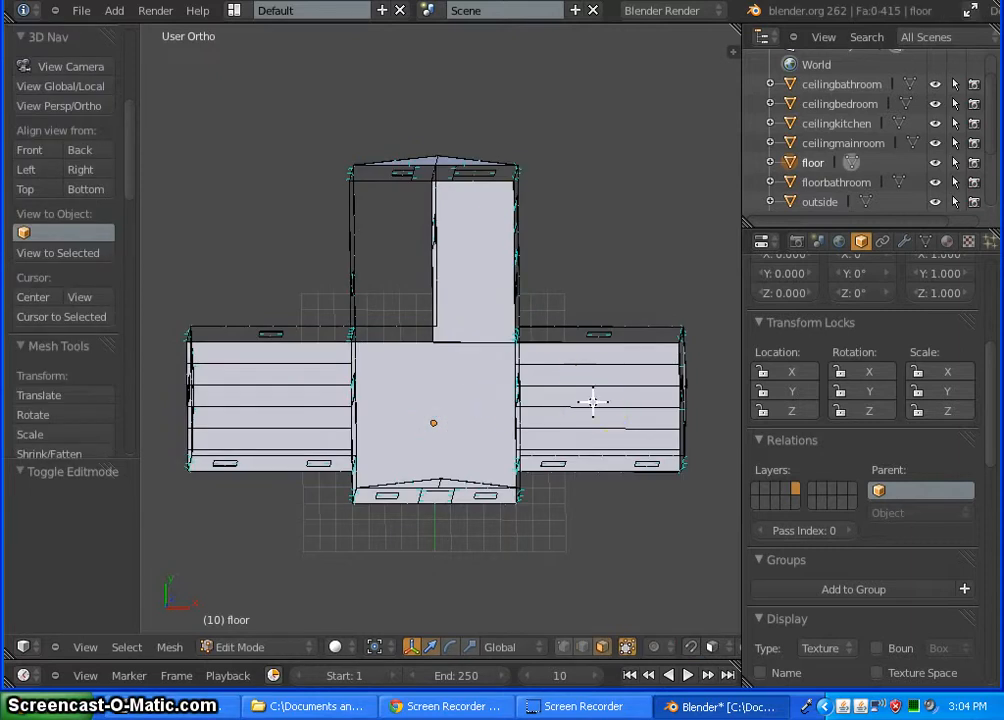
right_click(622, 362)
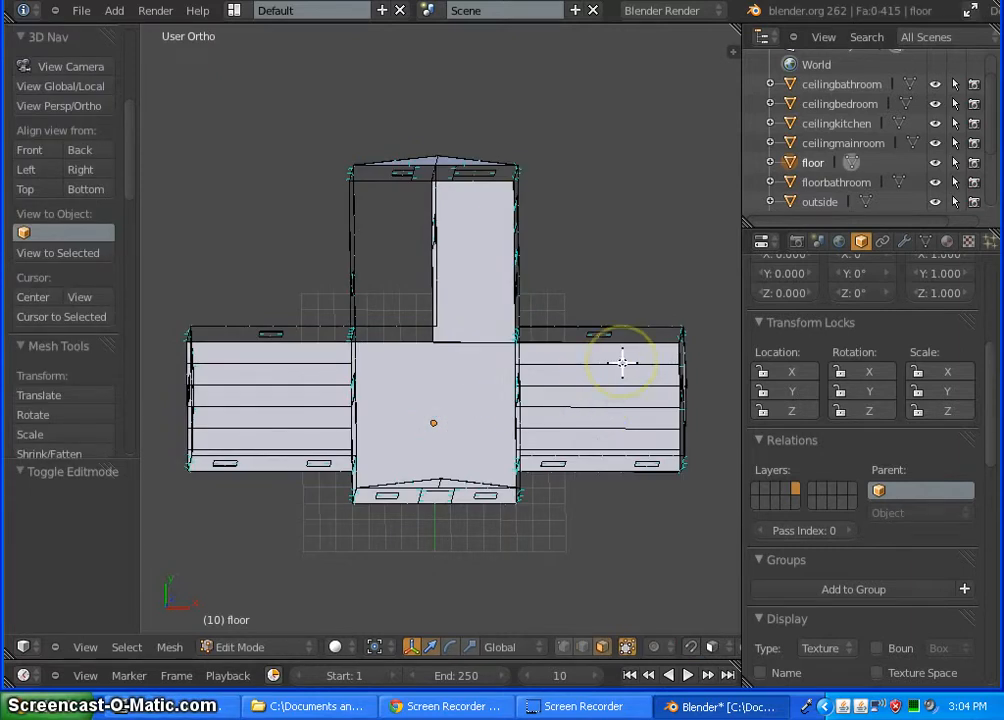
right_click(600, 358)
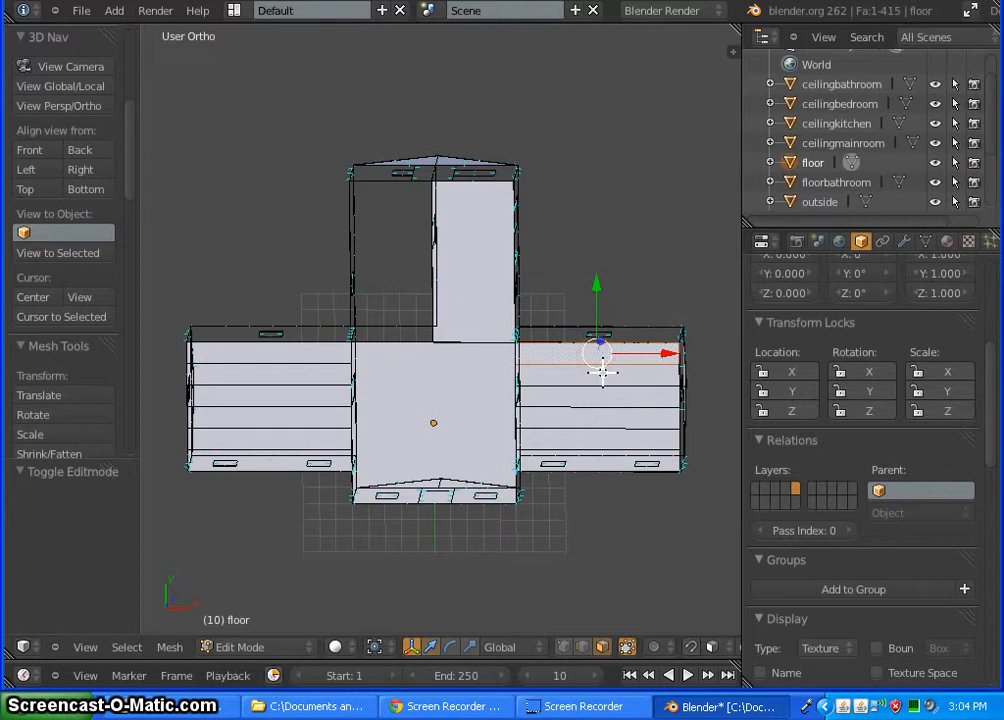
right_click(603, 374, "shift")
right_click(608, 397, "shift")
right_click(601, 416, "shift")
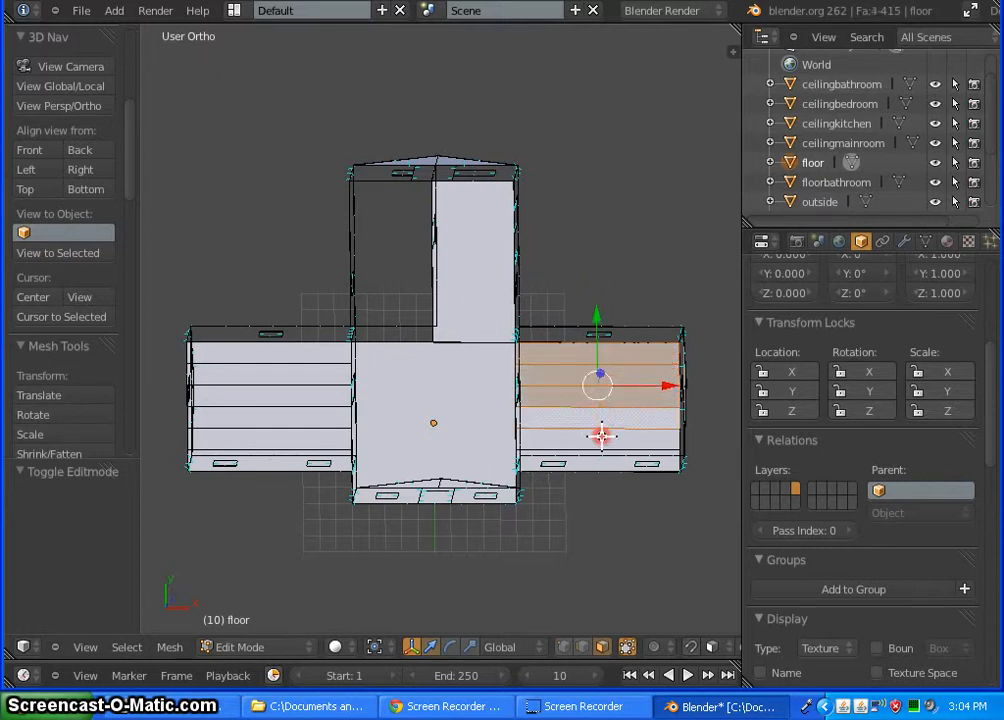
right_click(601, 435, "shift")
middle_click_drag(596, 399, 595, 437)
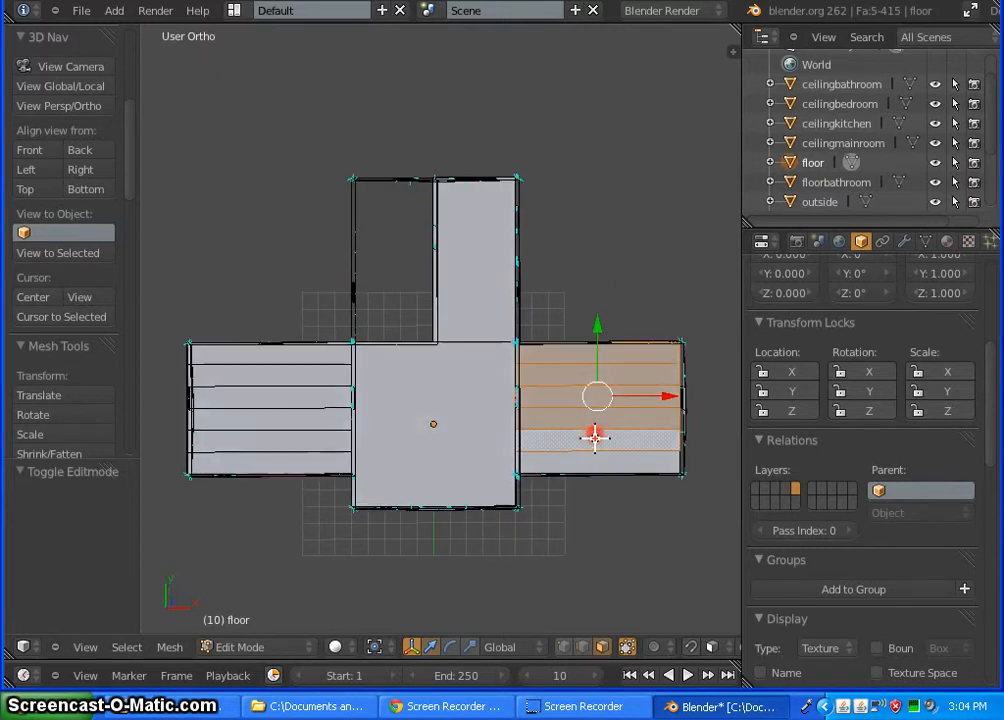
right_click(605, 461, "shift")
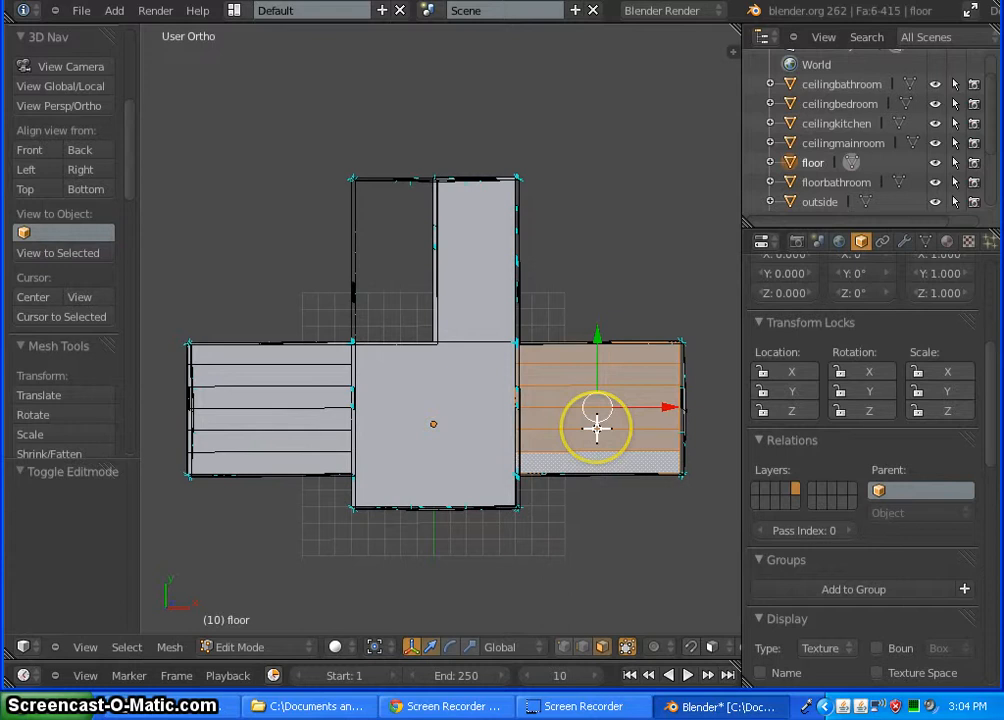
key("p")
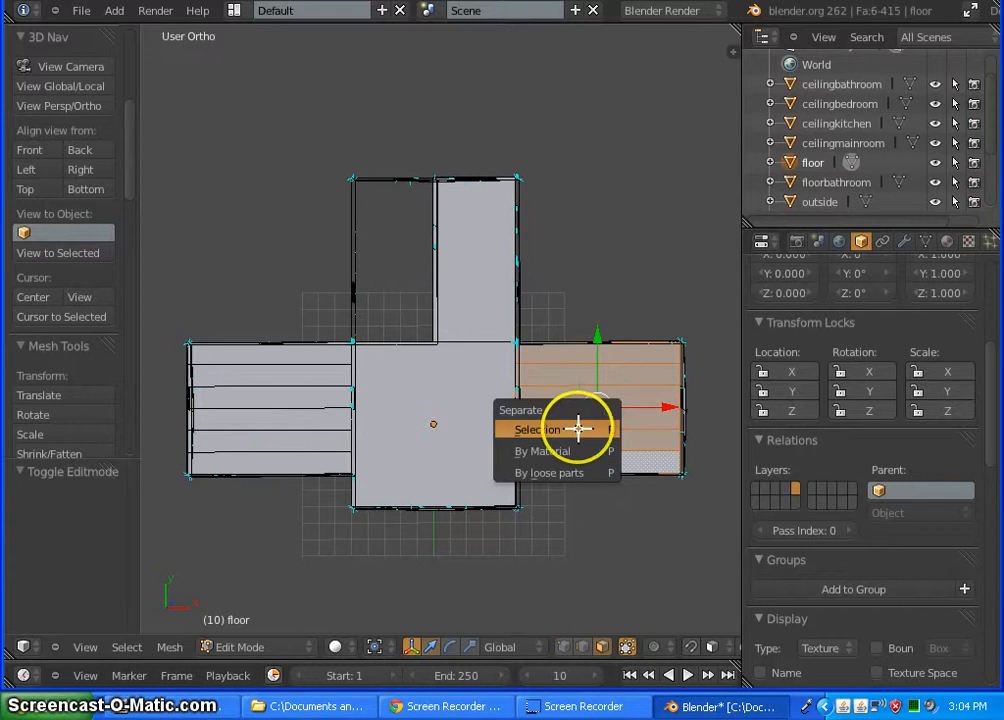
left_click(578, 429)
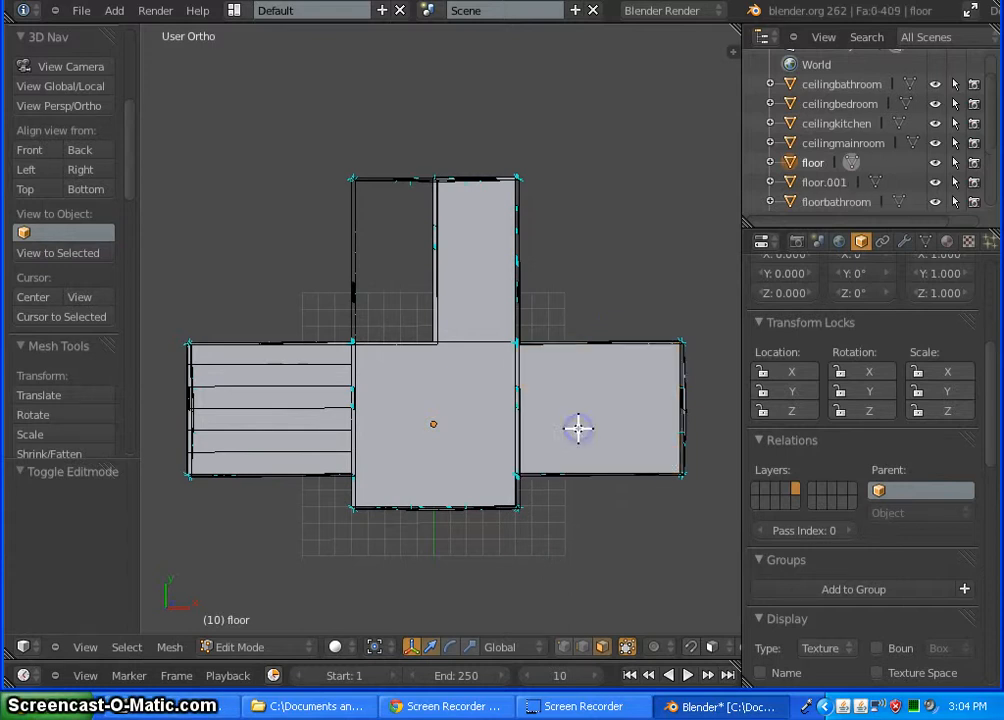
Step: Select the separated right wing floor object and rename it to floorbedroom
left_click(828, 184)
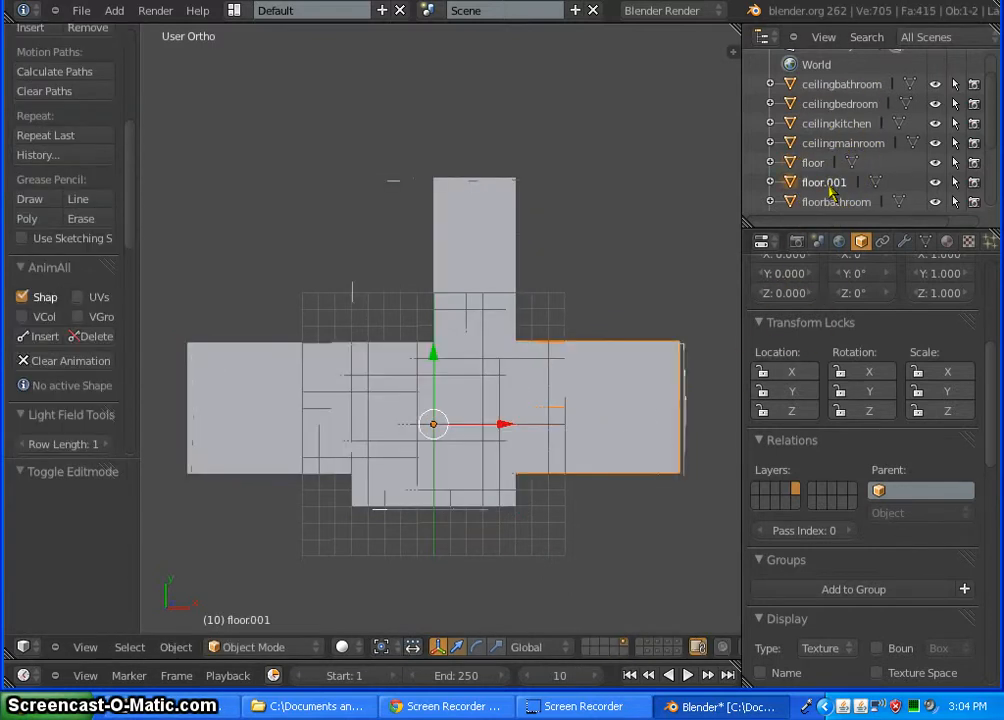
scroll(865, 378, "up", 6)
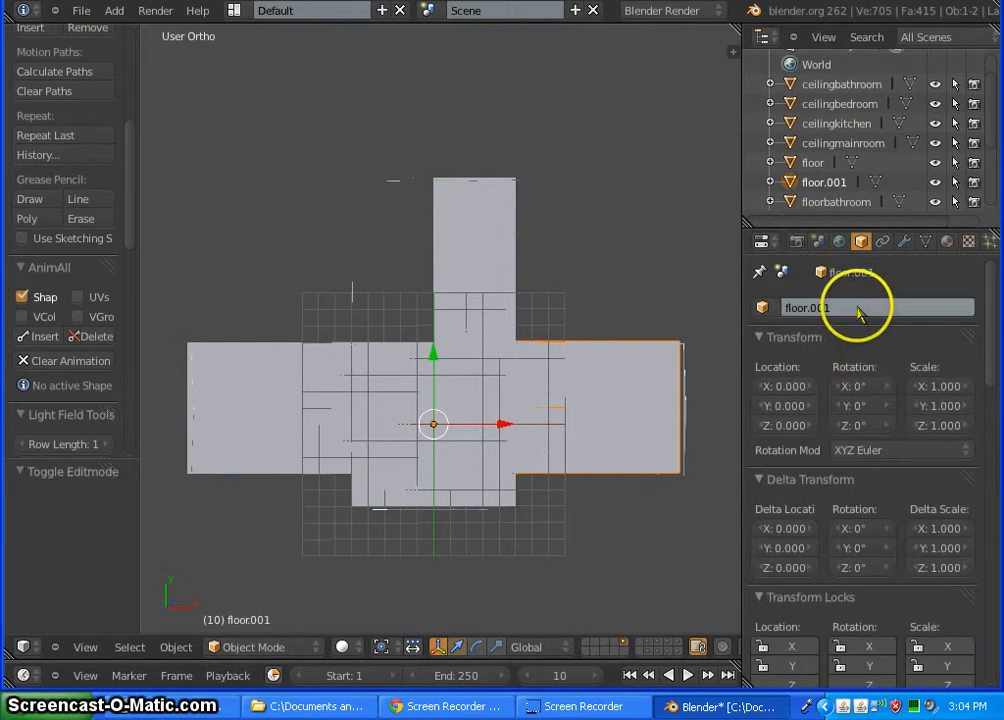
left_click(857, 307)
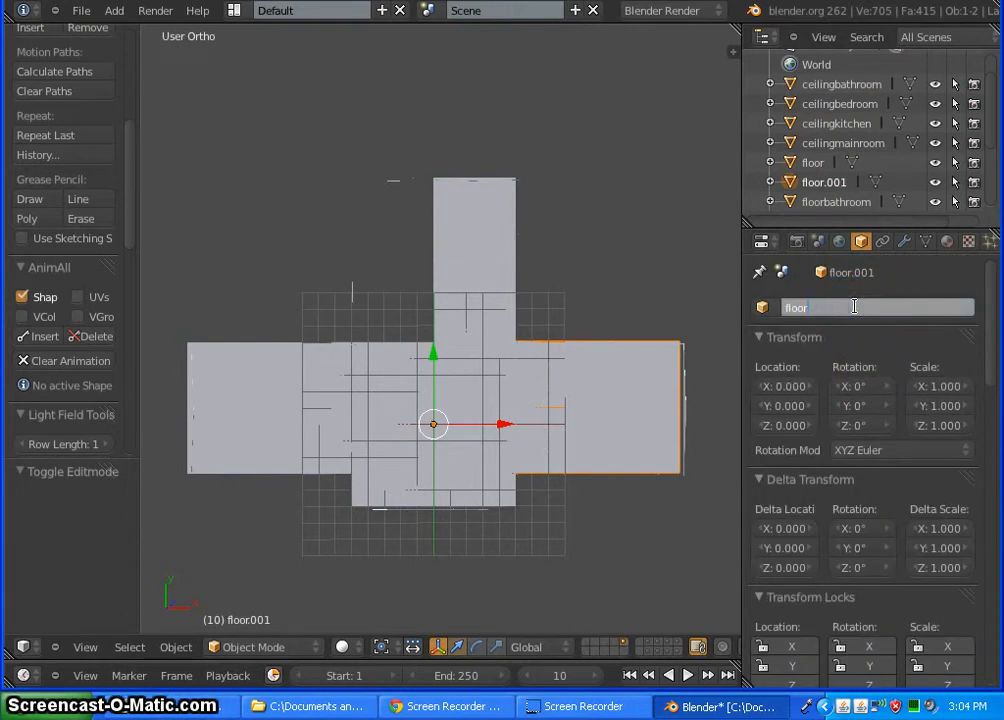
type("bedroom")
key("Return")
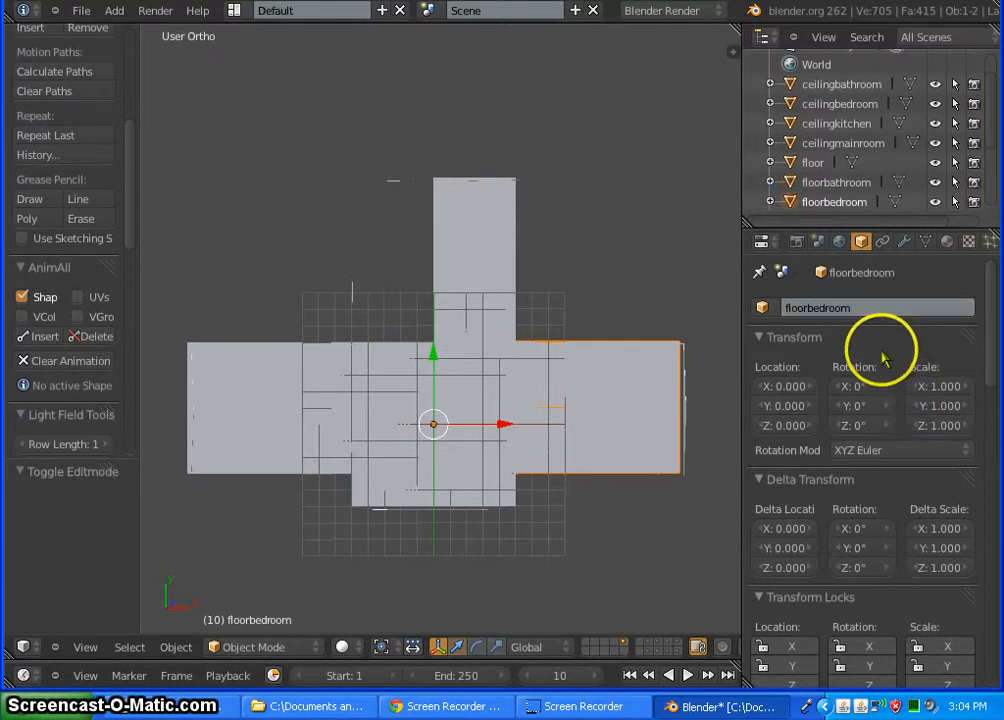
Step: Move the floorbedroom object to layer 17 and check it on that layer before returning to layer 5
scroll(875, 341, "down", 5)
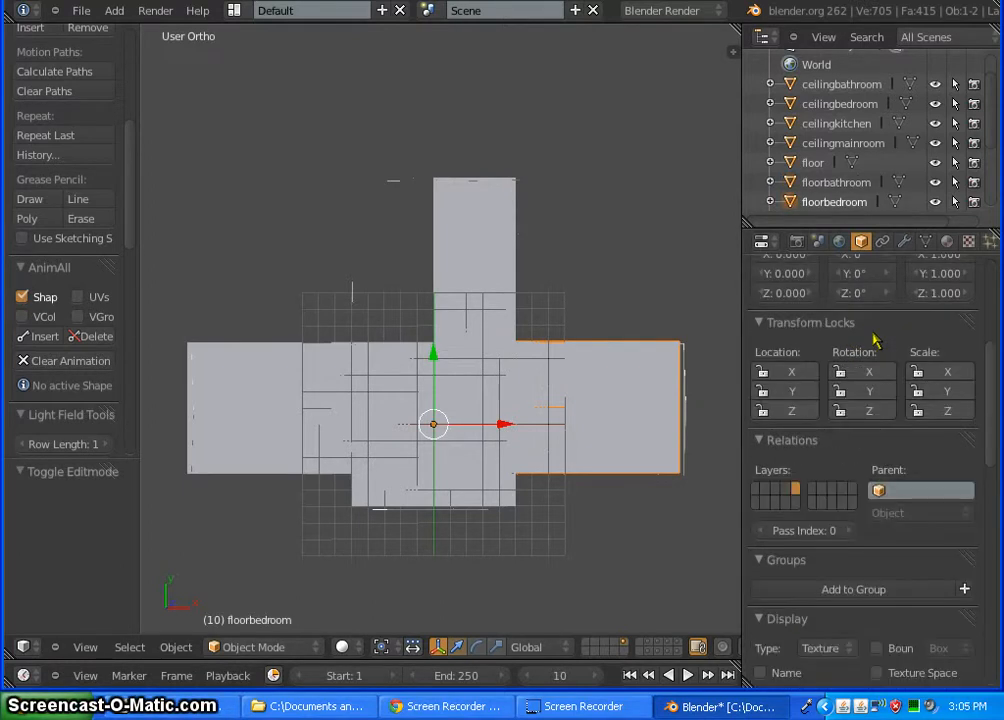
left_click(823, 502)
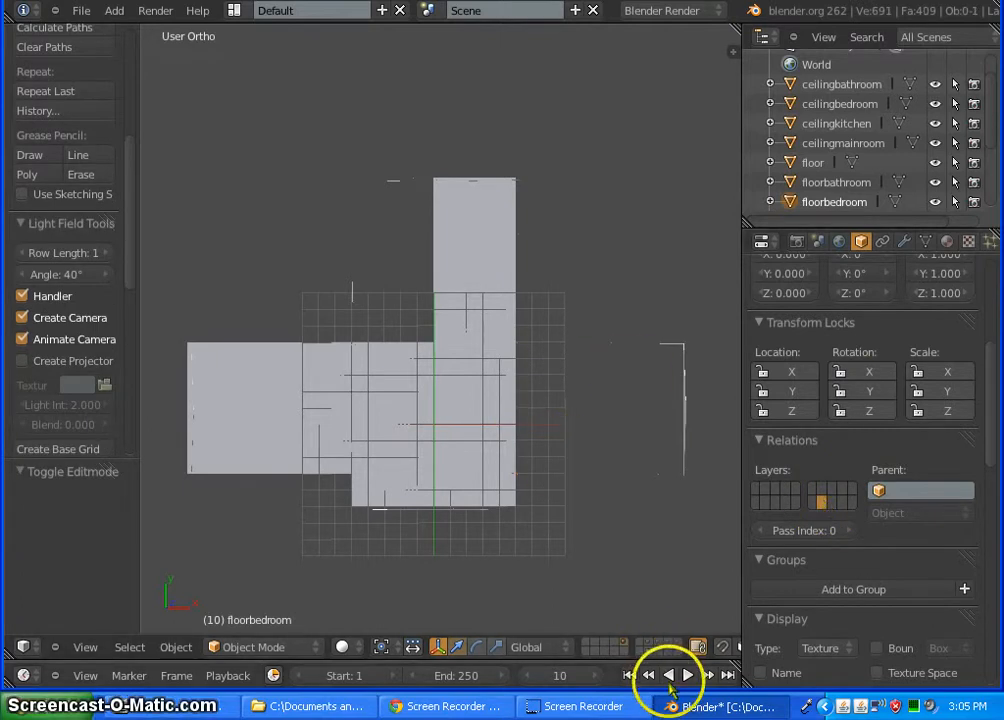
left_click(648, 652)
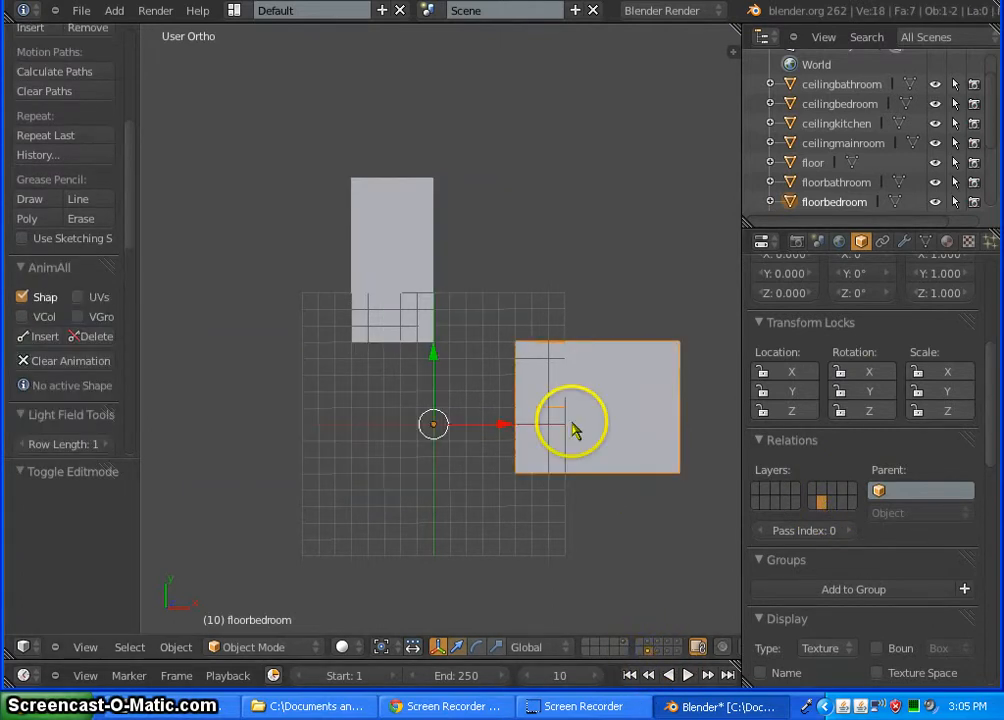
left_click(625, 648)
Step: Separate all six floor strips of the house's left wing from the floor mesh into their own object
left_click(399, 307)
right_click(455, 399)
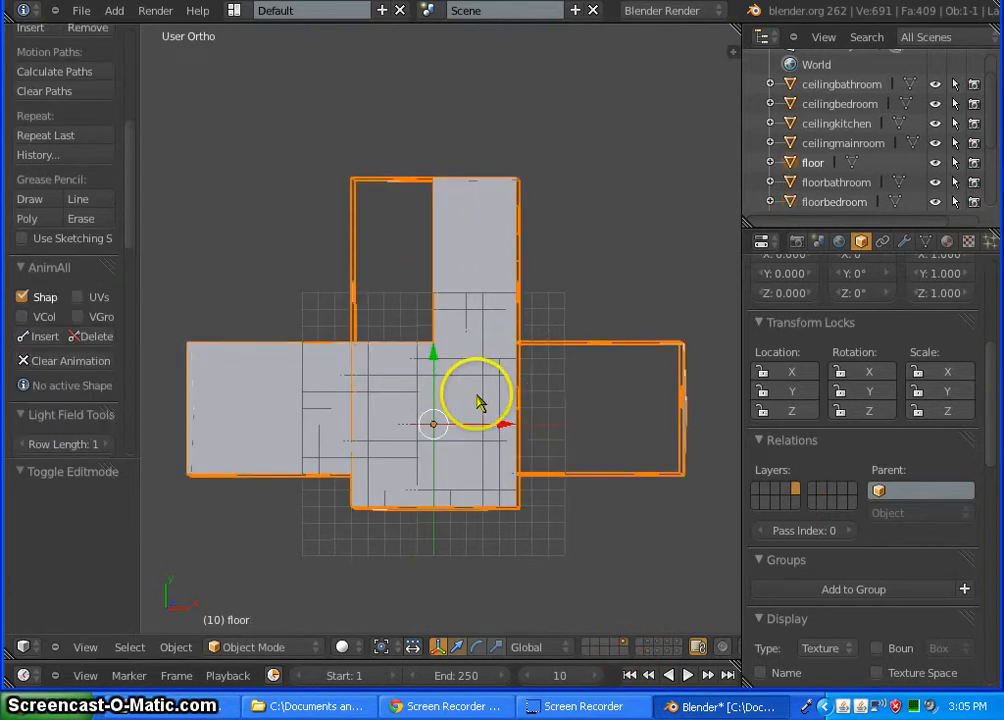
key("Tab")
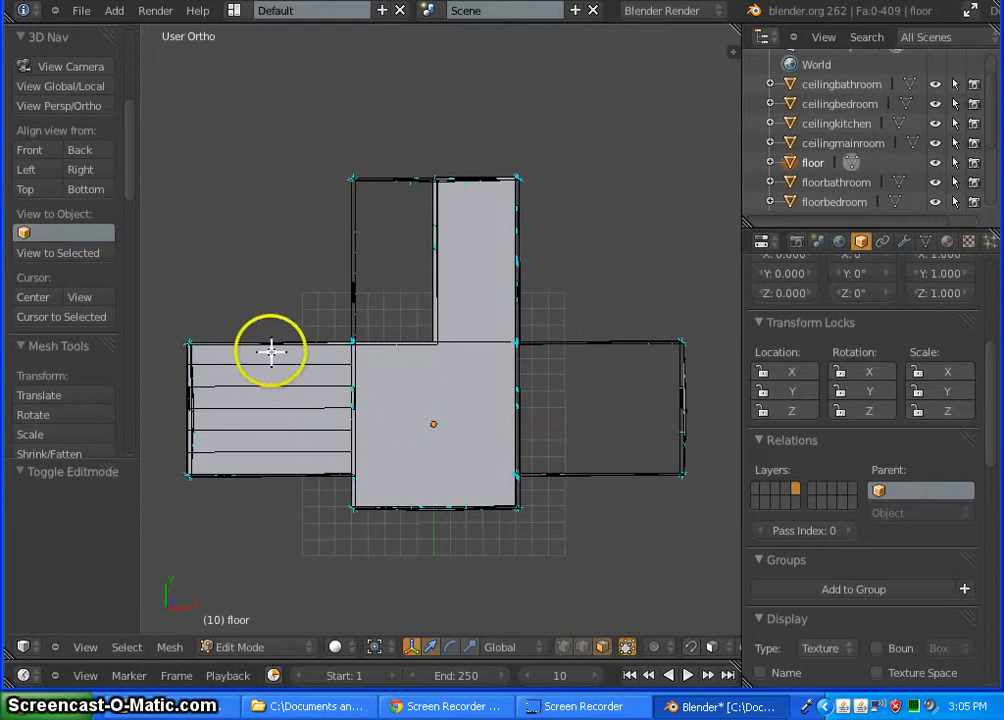
right_click(270, 355)
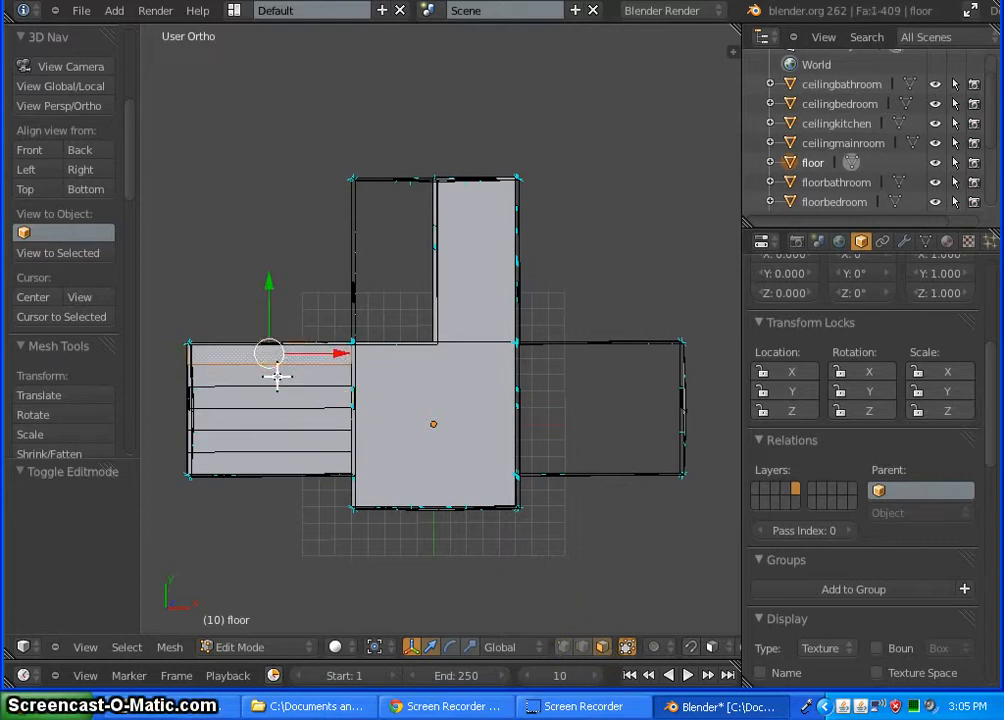
right_click(277, 376, "shift")
right_click(284, 398, "shift")
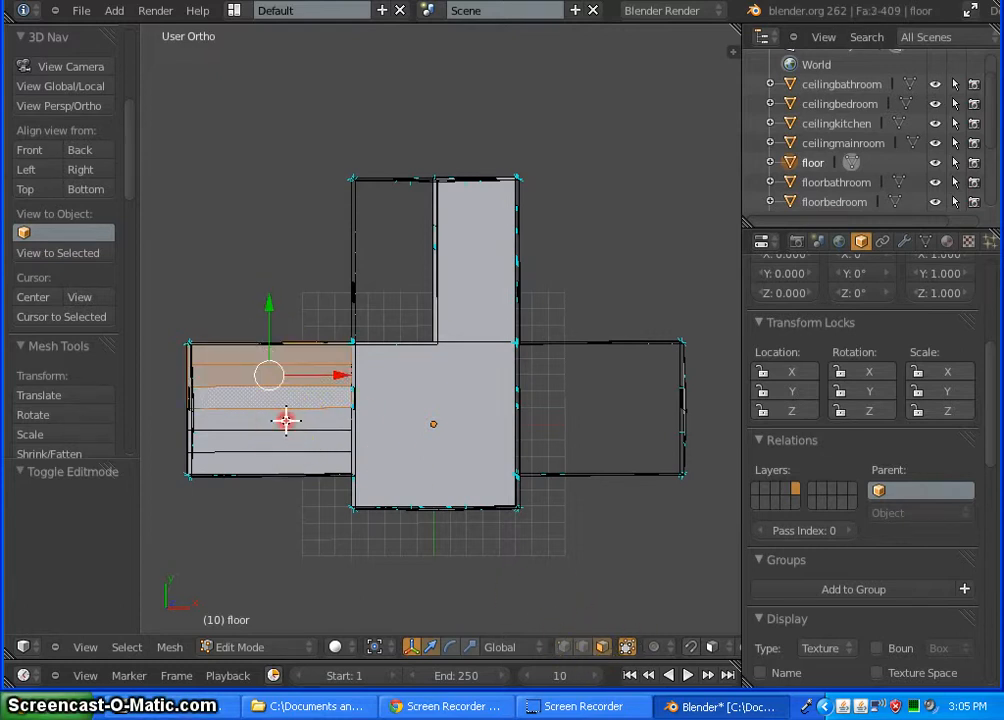
right_click(285, 418, "shift")
right_click(282, 442, "shift")
right_click(284, 452, "shift")
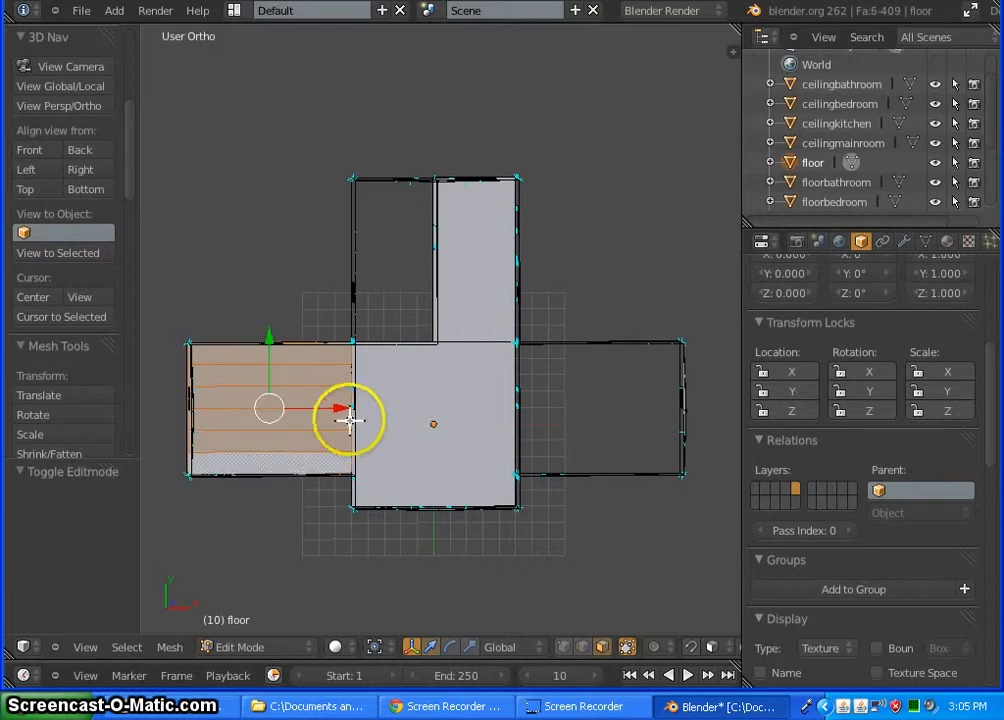
key("p")
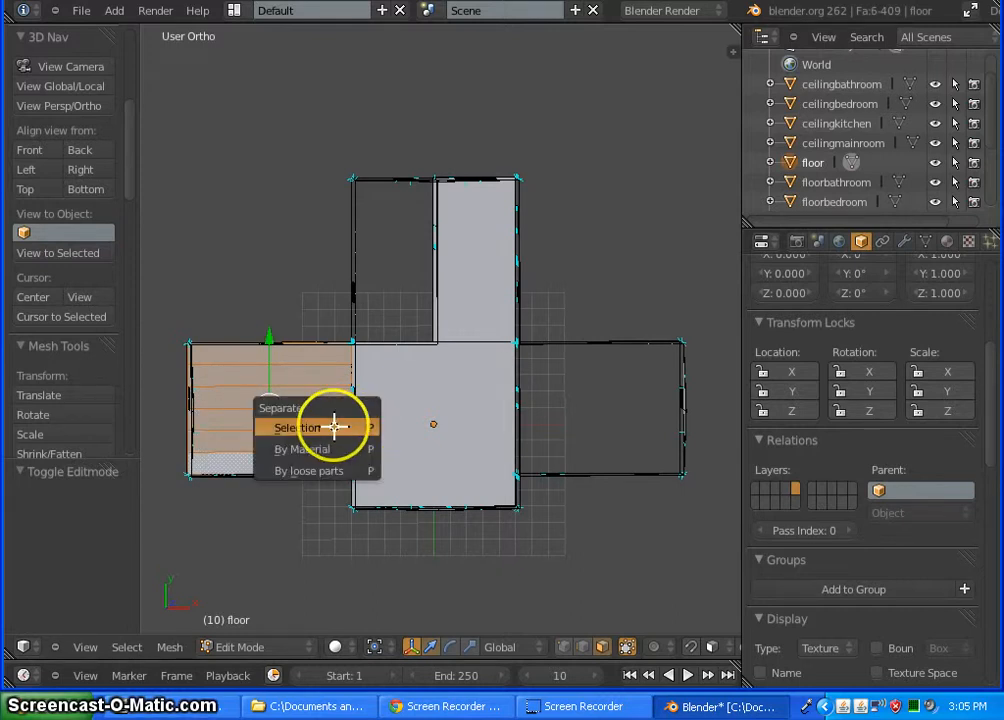
left_click(334, 428)
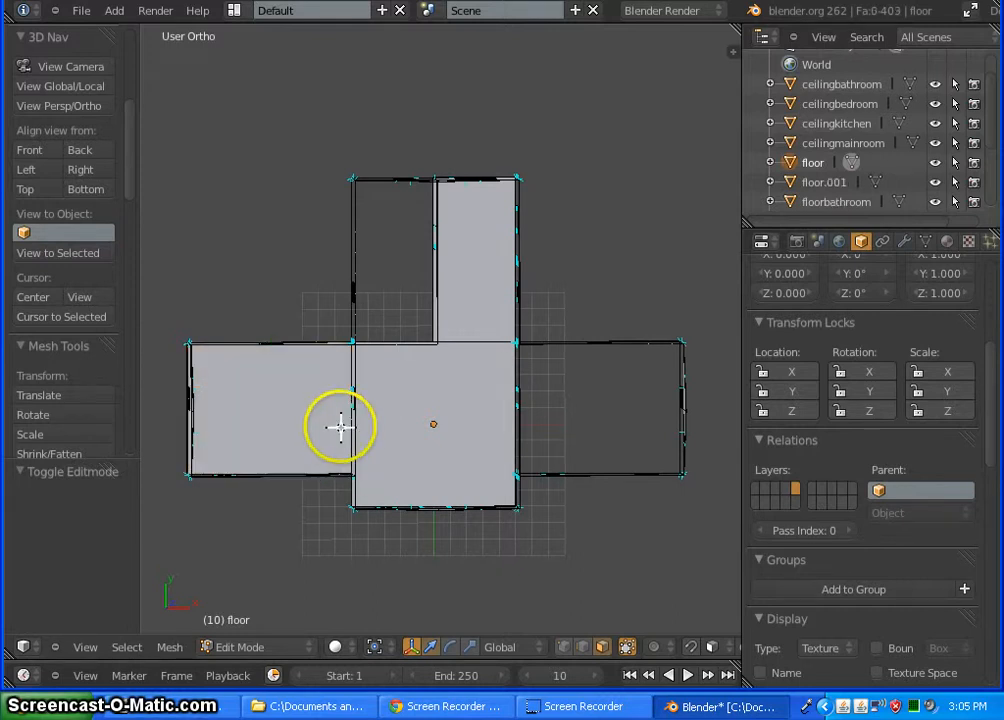
Step: Rename the separated left wing floor object to floorkitchen and move it to layer 17
left_click(830, 184)
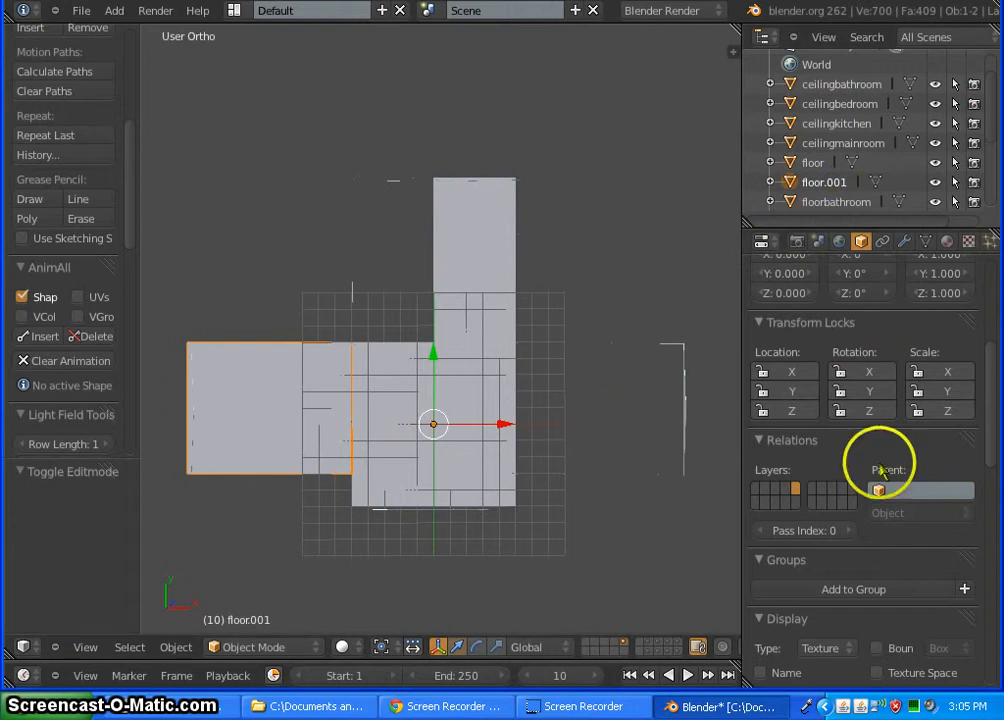
scroll(875, 450, "up", 5)
left_click(864, 308)
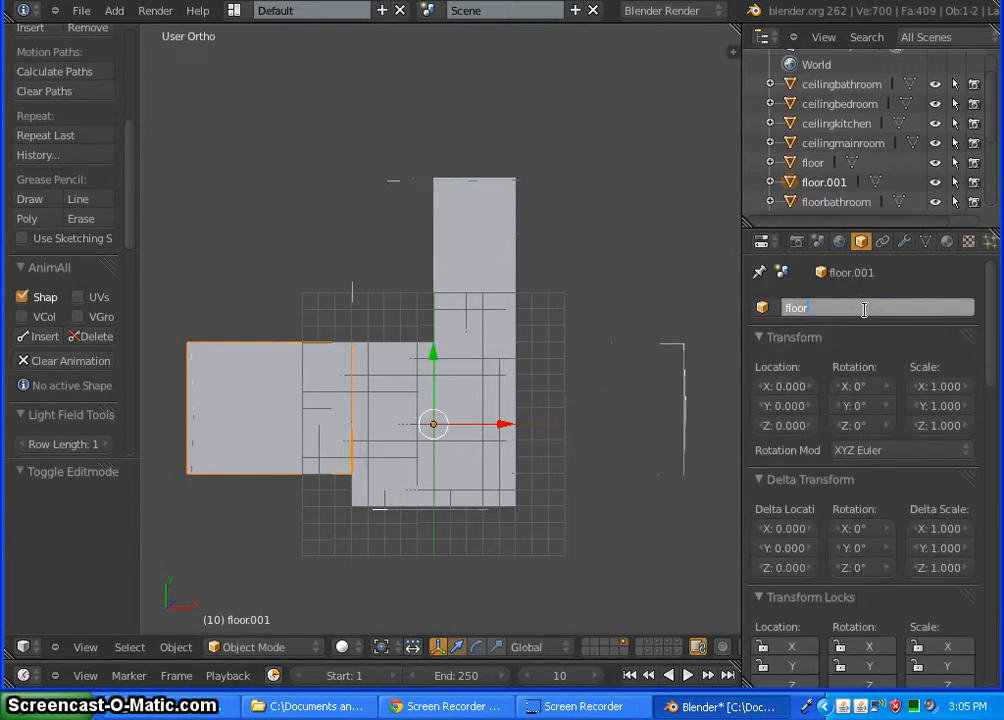
type("floorkit")
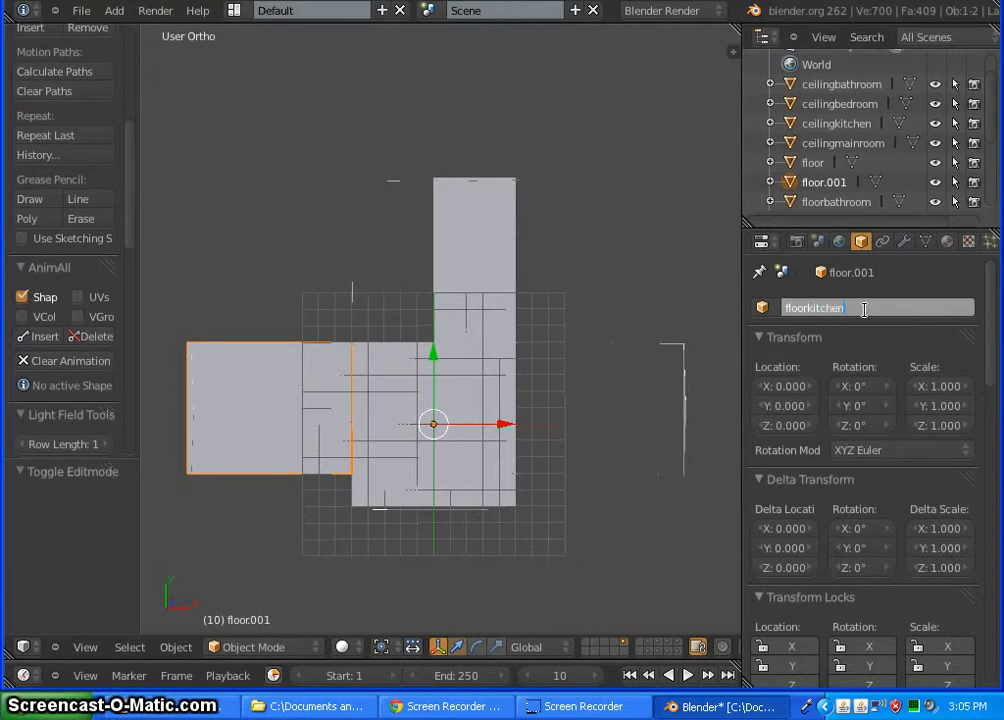
type("chen")
key("Return")
scroll(865, 405, "down", 6)
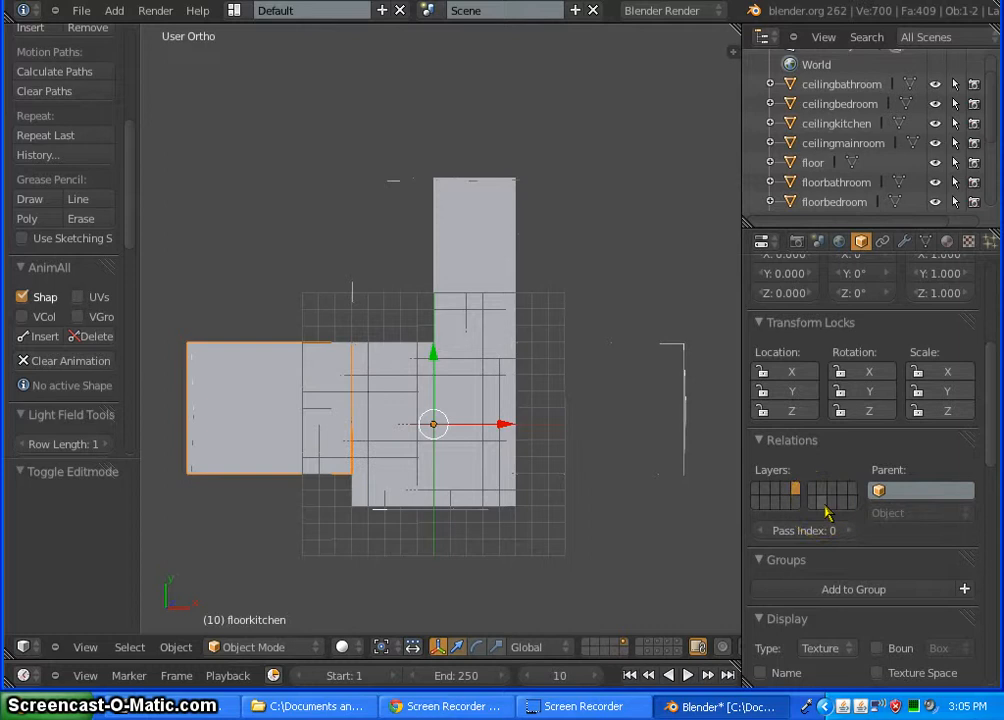
left_click(822, 502)
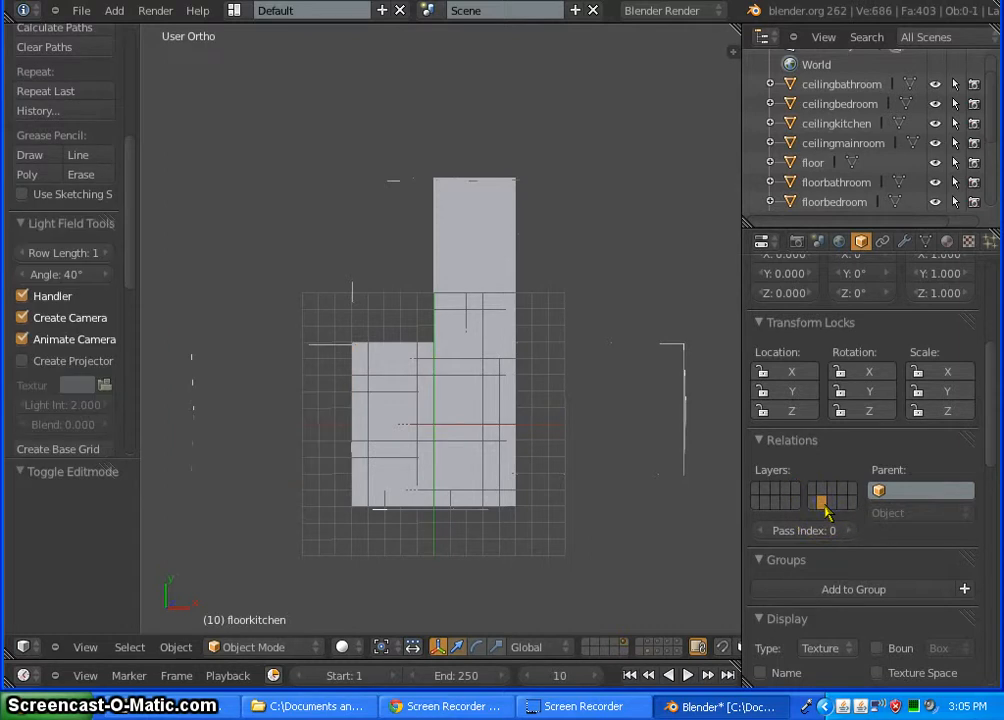
Step: Separate the central square face and the upper corridor face from the floor mesh into one new object
right_click(455, 422)
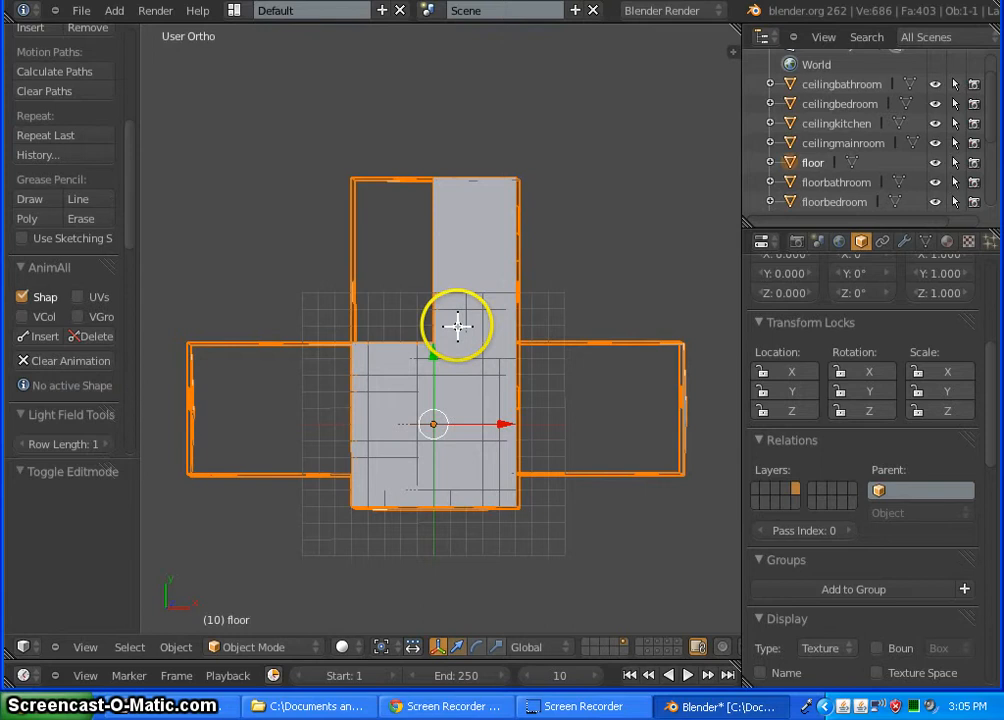
key("Tab")
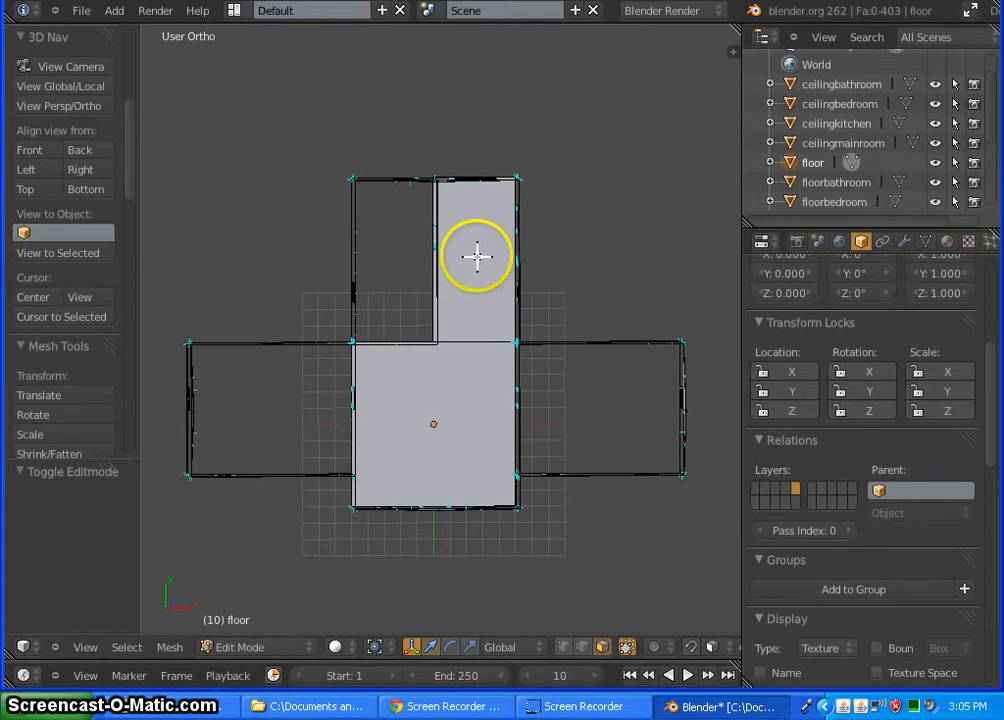
left_click(450, 414)
right_click(450, 414, "shift")
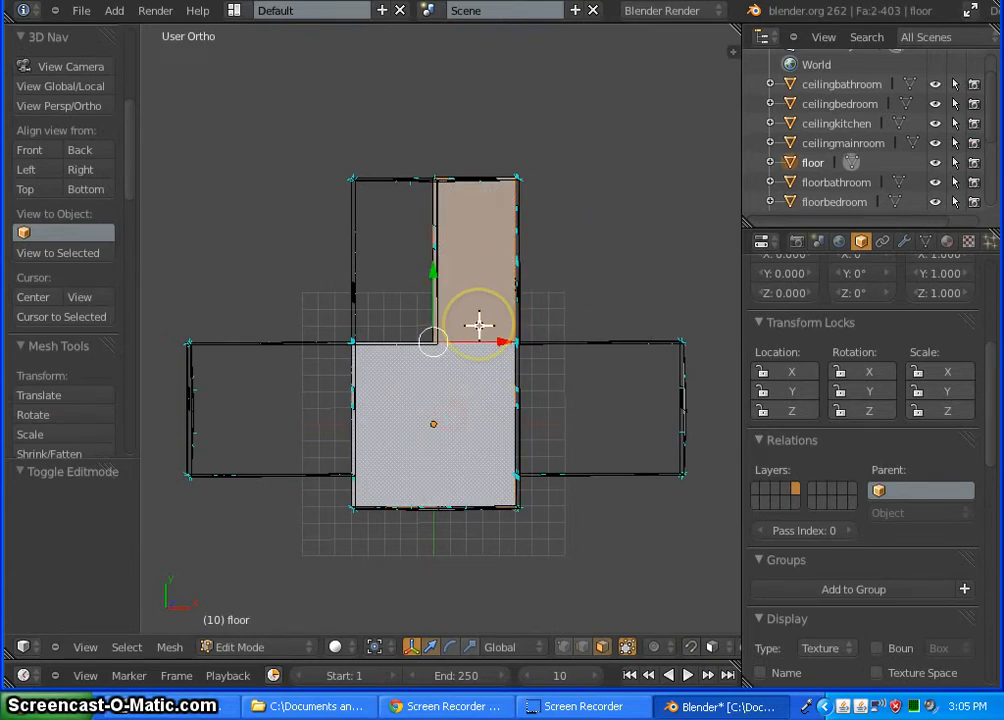
key("p")
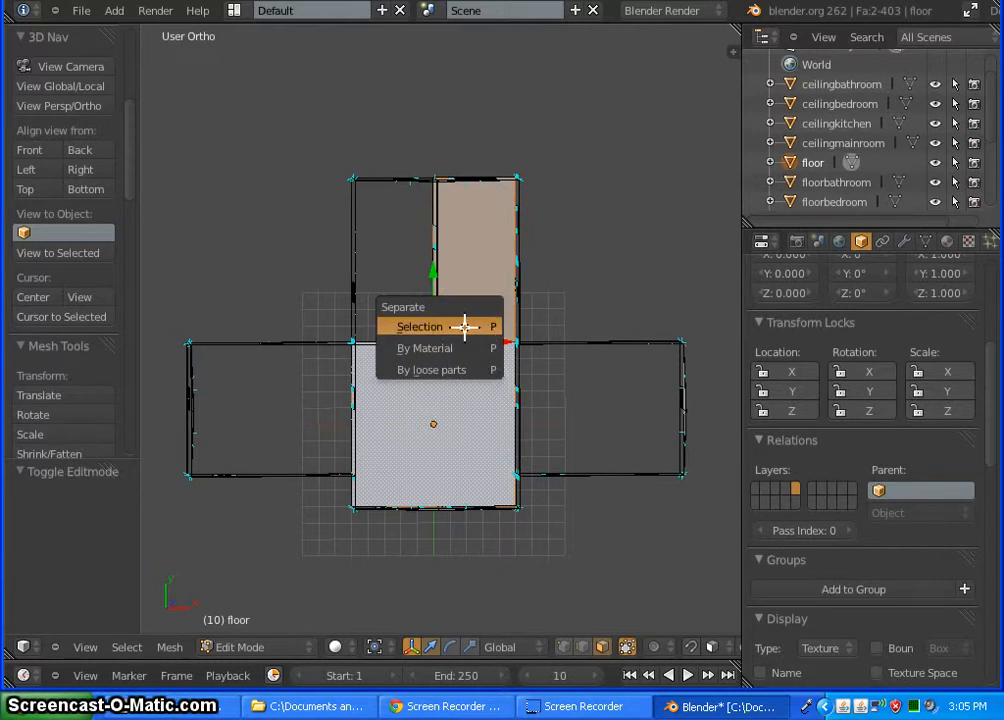
left_click(465, 327)
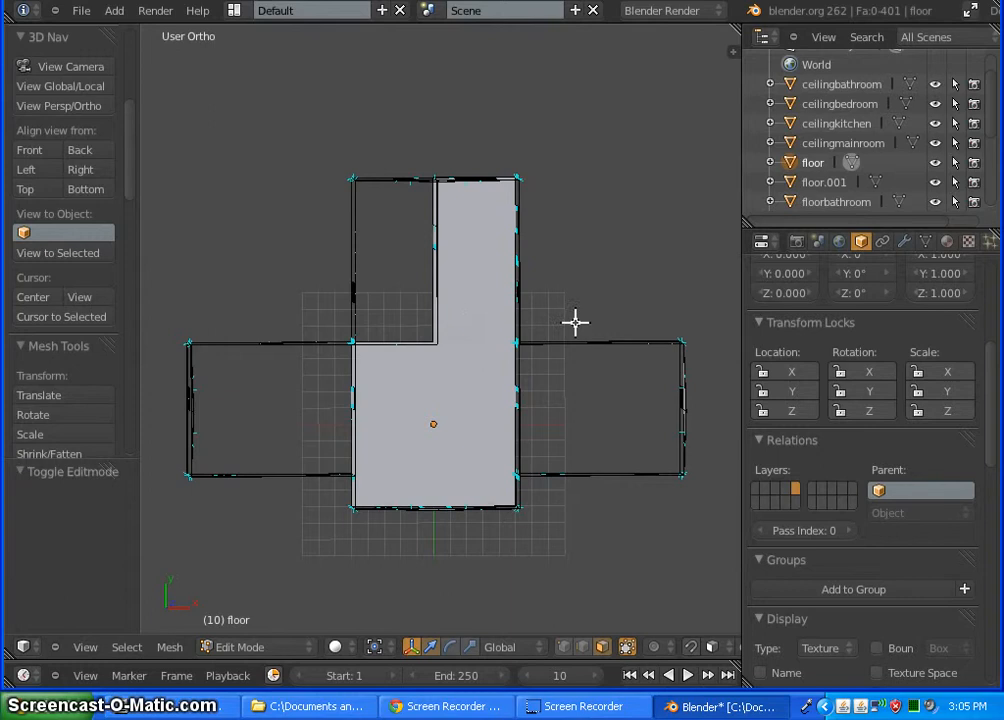
Step: Select the separated central floor object and rename it to floormainroom
left_click(826, 183)
scroll(915, 400, "up", 6)
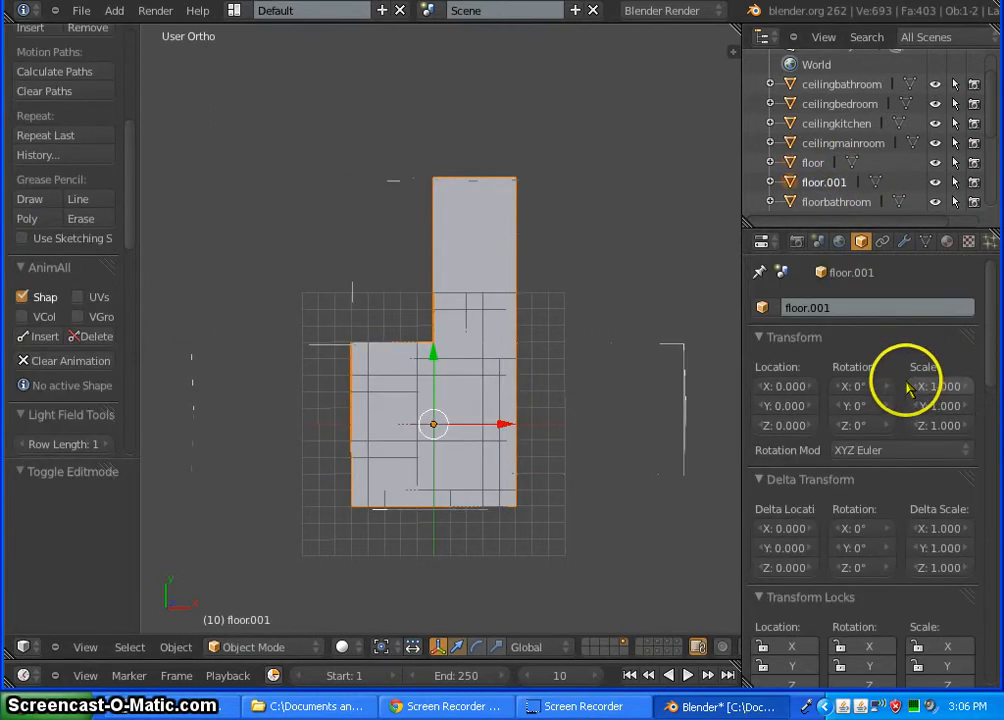
left_click(886, 306)
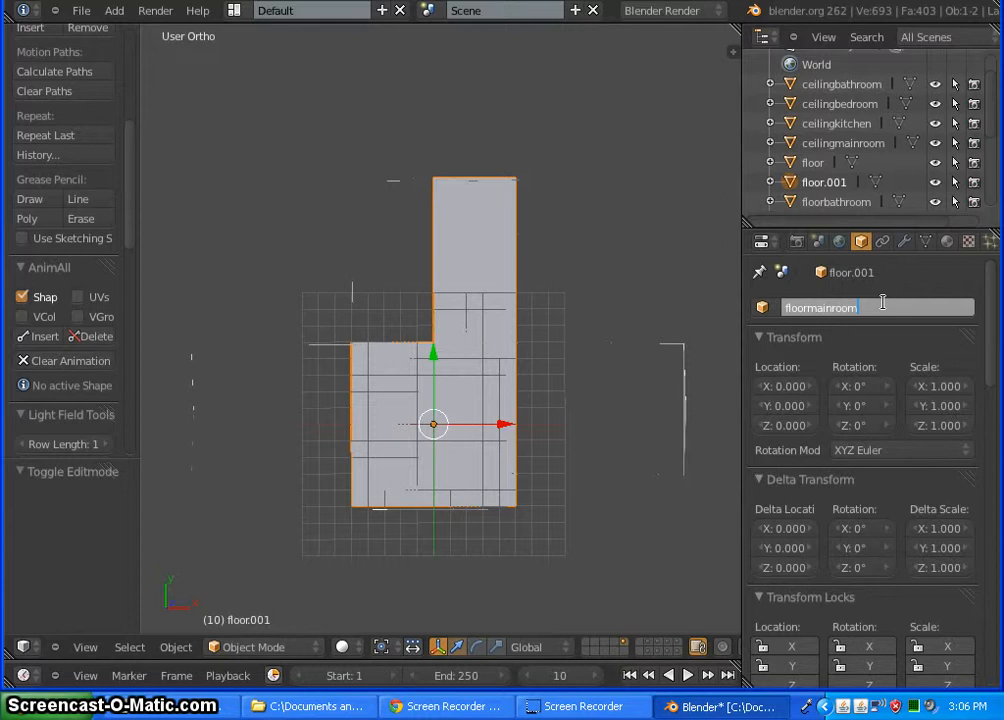
key("Return")
left_click(908, 315)
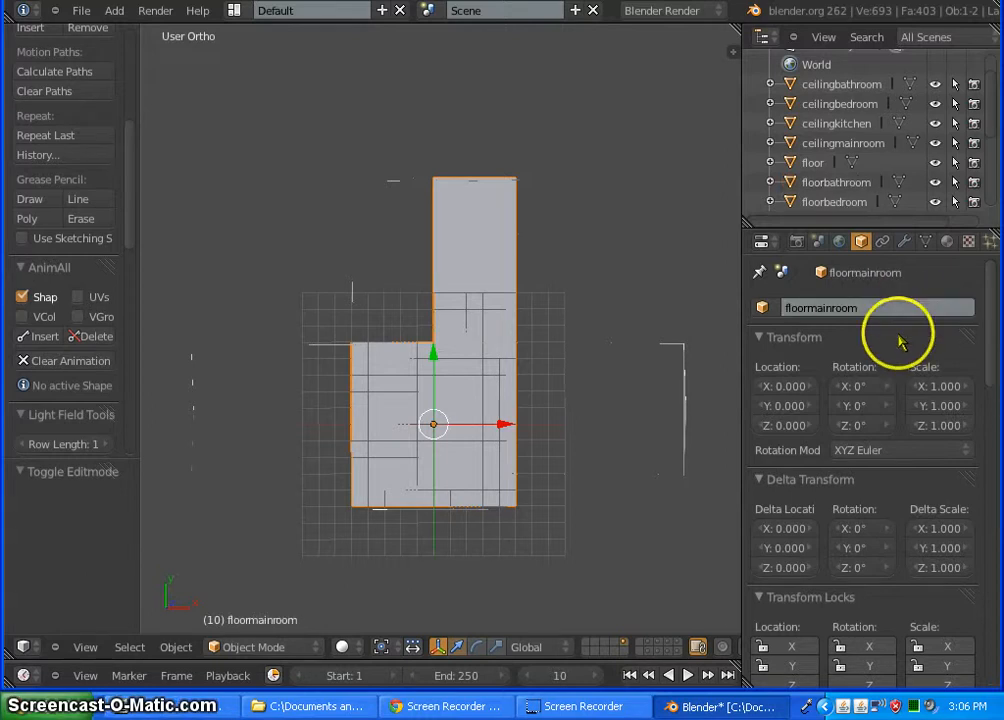
Step: Move the floormainroom object to layer 17, the second cell in the lower row of the second layer block
scroll(902, 338, "down", 1)
scroll(905, 340, "down", 7)
left_click(840, 459)
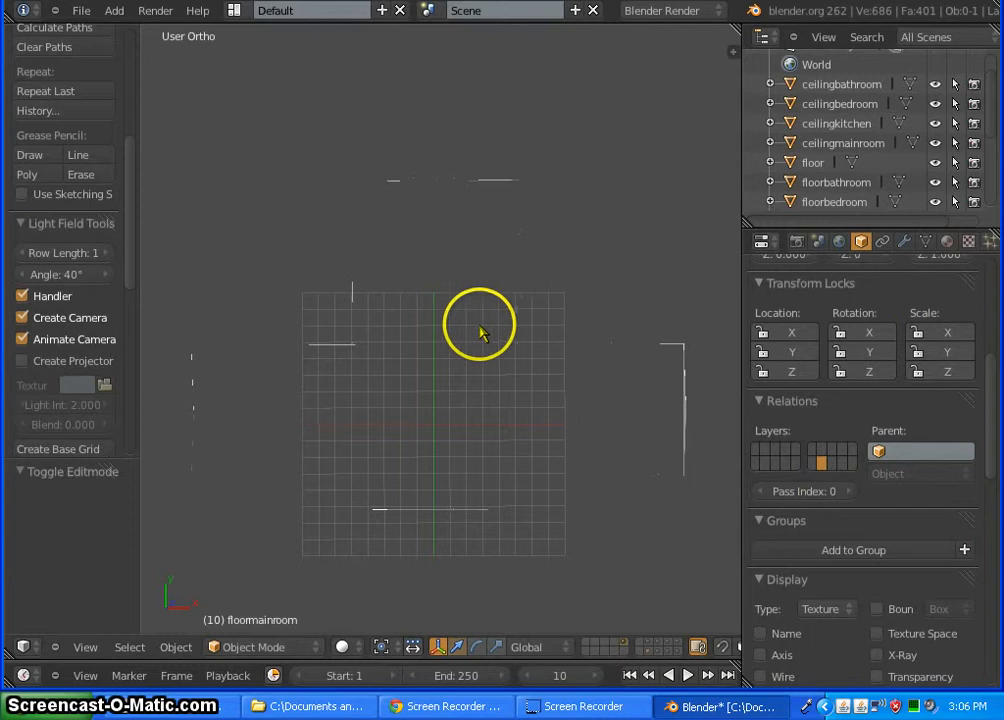
Step: Display layer 17 and inspect the separated room floors from a tilted angle
scroll(480, 332, "down", 3)
scroll(475, 372, "up", 1)
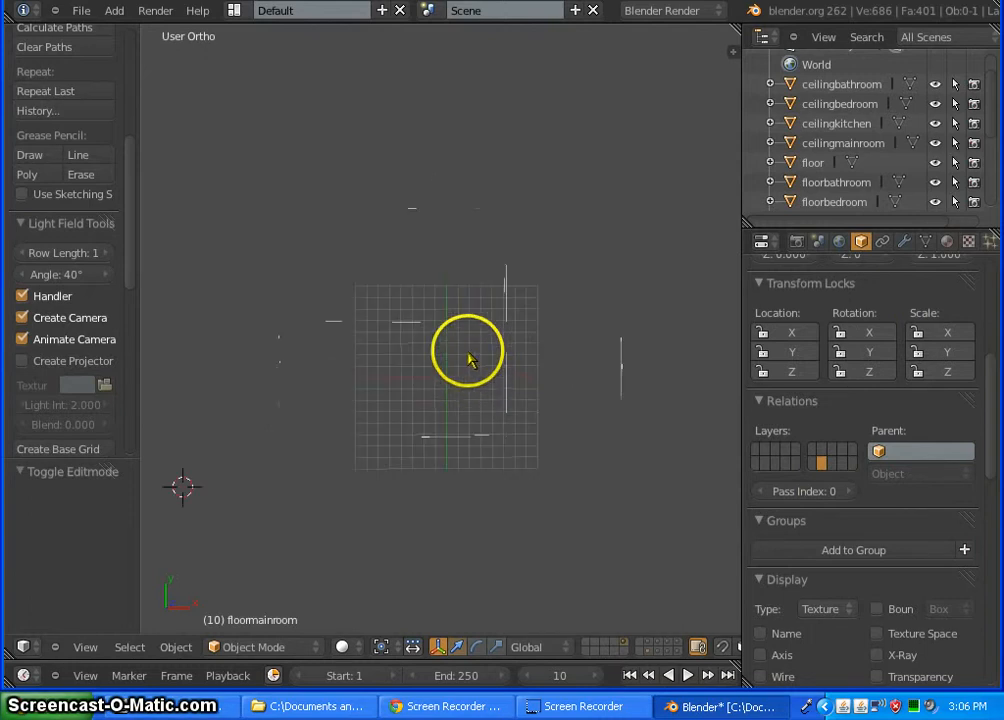
left_click(648, 655)
middle_click_drag(459, 470, 443, 385)
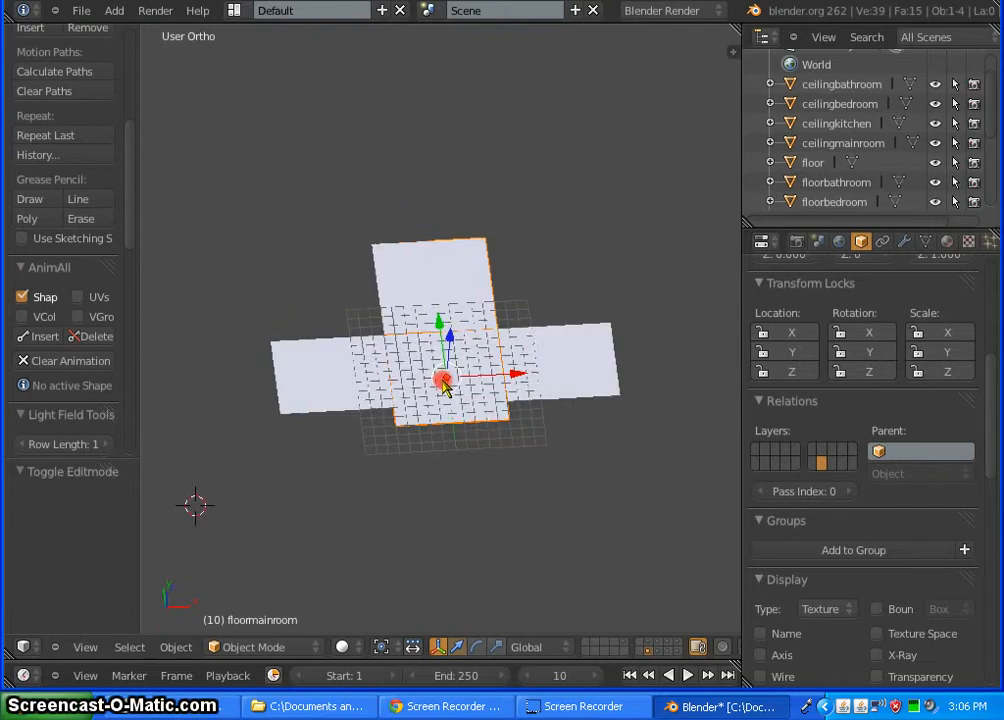
middle_click_drag(507, 483, 314, 309)
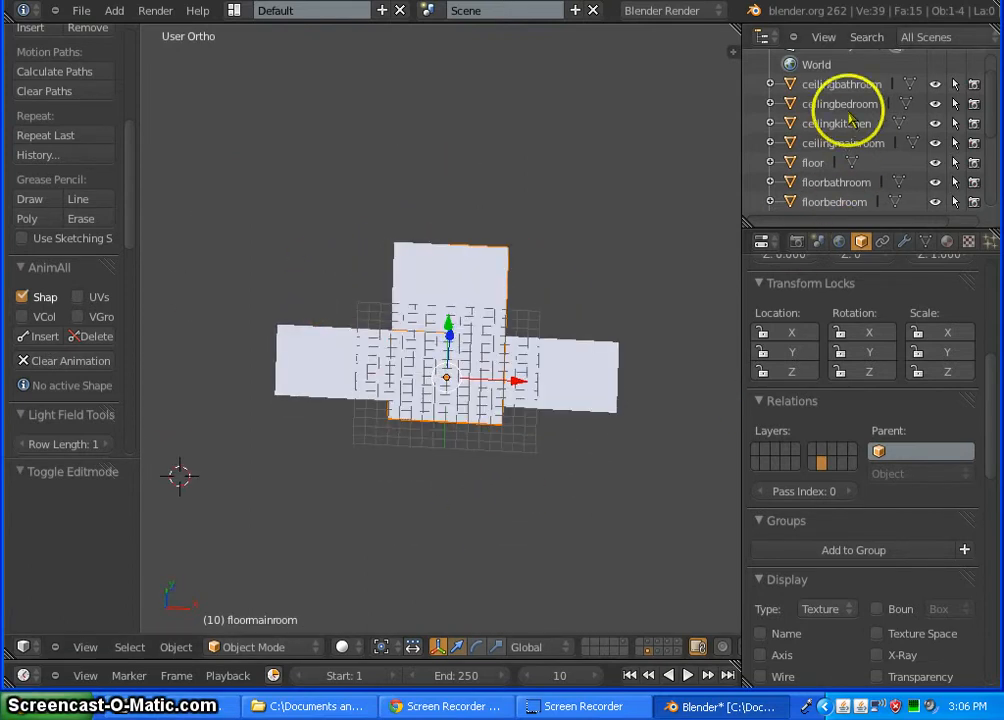
Step: Review the scene's object list for the ceiling, floor, wall, roof and outside objects, and display layer 5 again
scroll(850, 115, "down", 5)
scroll(845, 146, "up", 5)
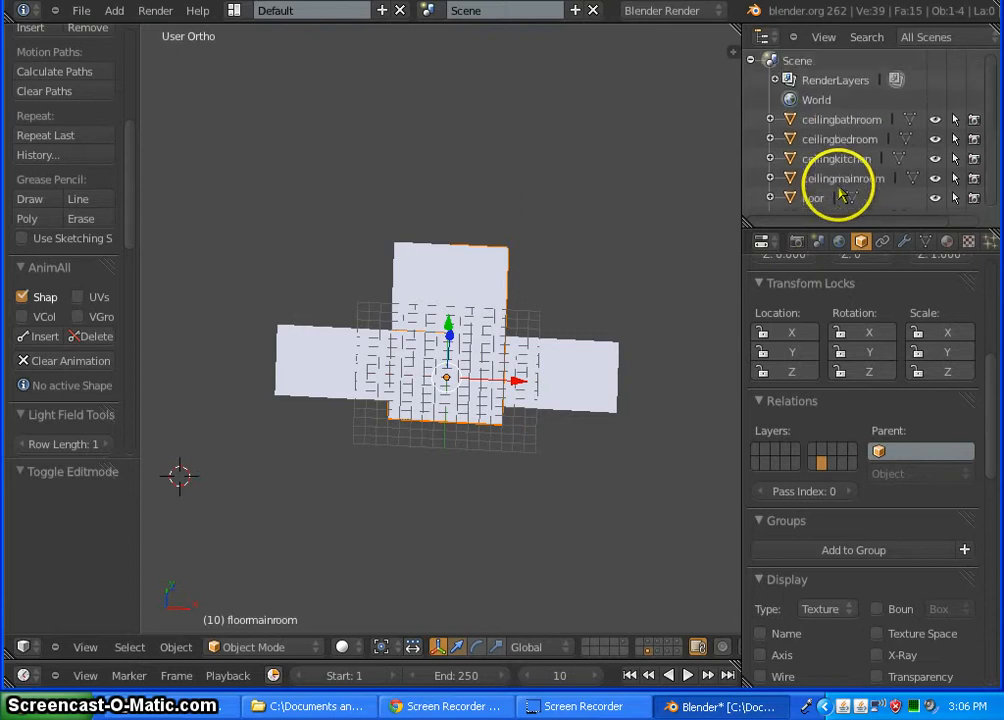
scroll(860, 105, "down", 5)
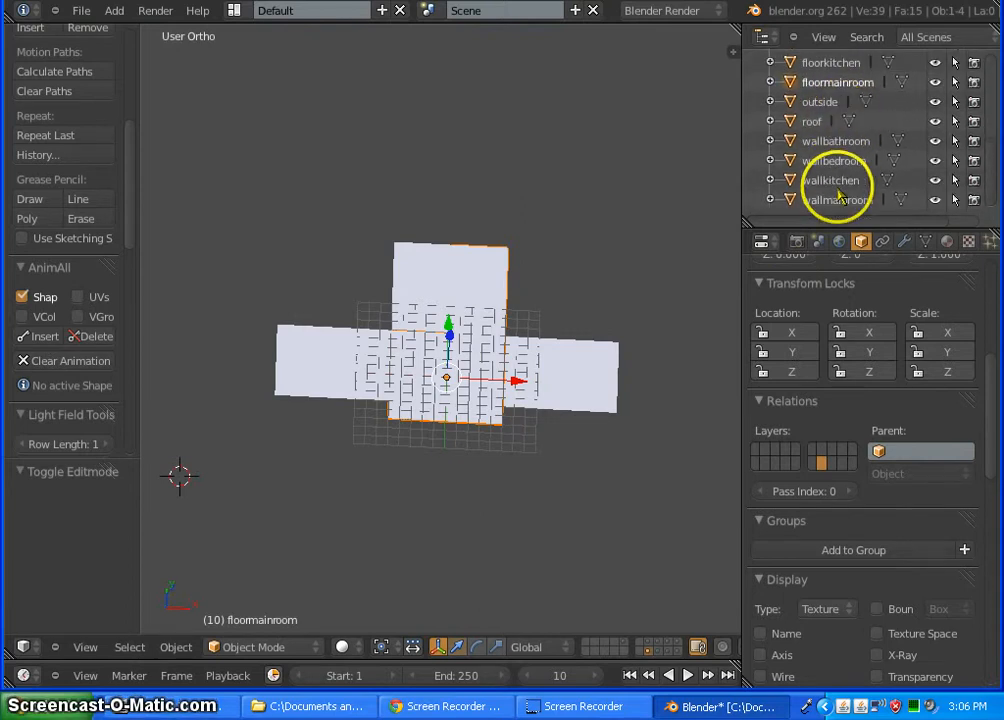
scroll(838, 195, "up", 1)
scroll(845, 195, "up", 5)
scroll(820, 100, "down", 6)
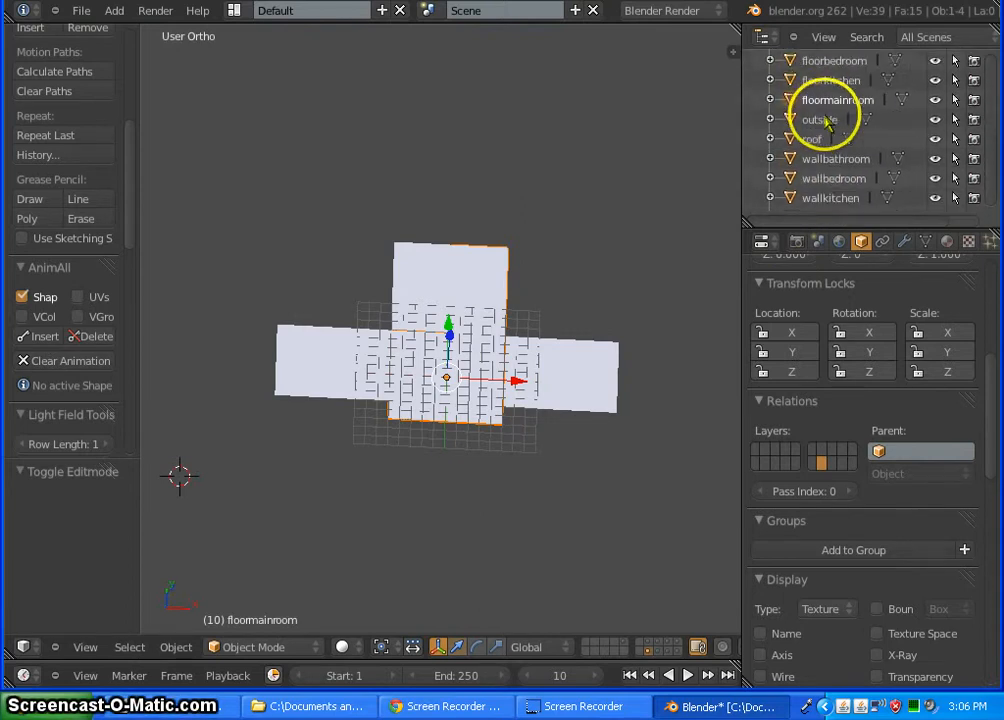
scroll(827, 155, "up", 5)
scroll(815, 145, "down", 5)
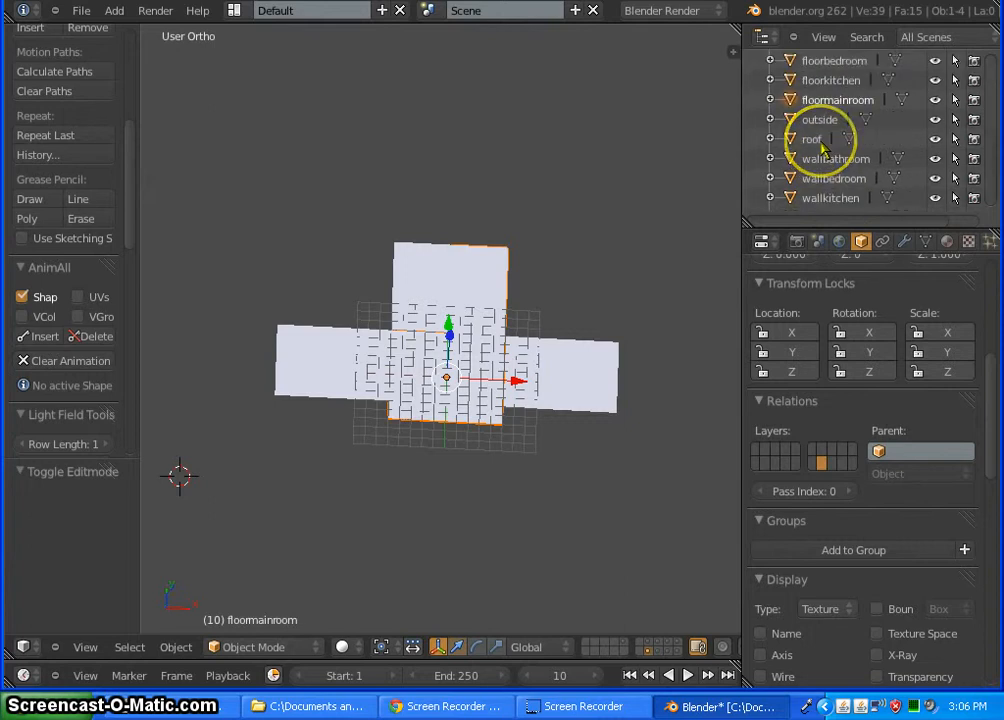
scroll(824, 157, "up", 5)
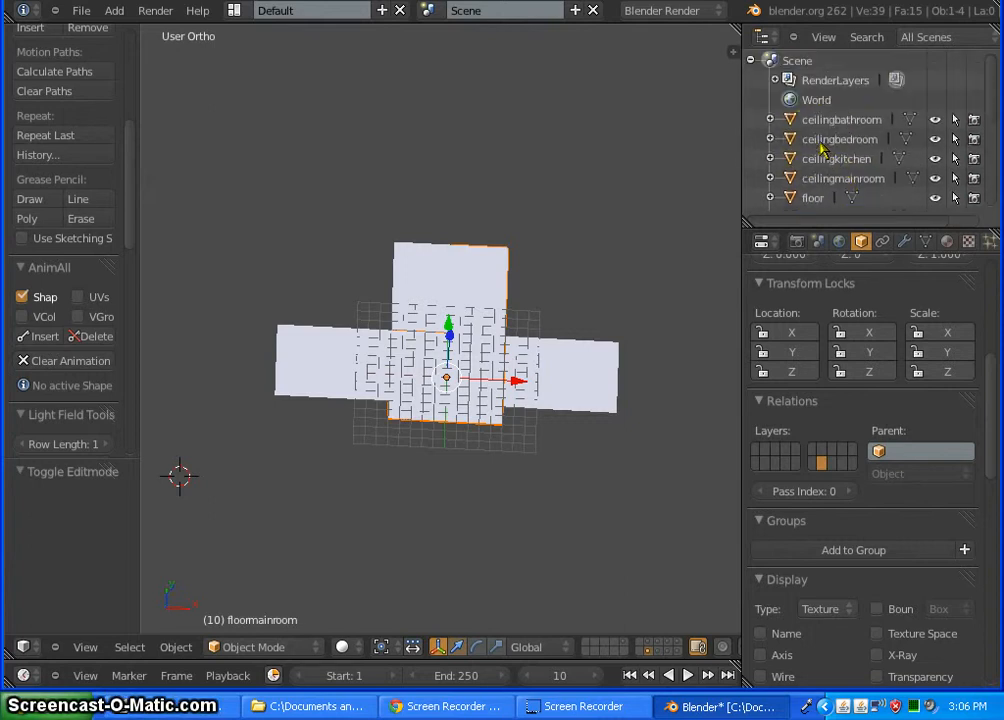
scroll(822, 148, "down", 4)
scroll(822, 148, "up", 4)
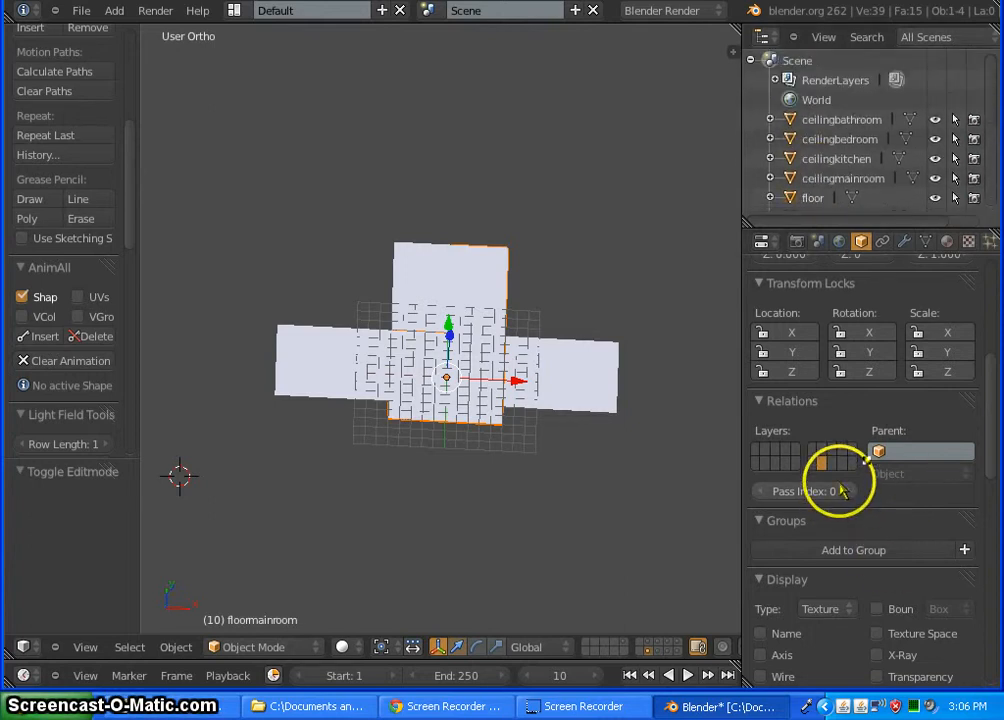
scroll(836, 460, "up", 5)
scroll(822, 152, "down", 4)
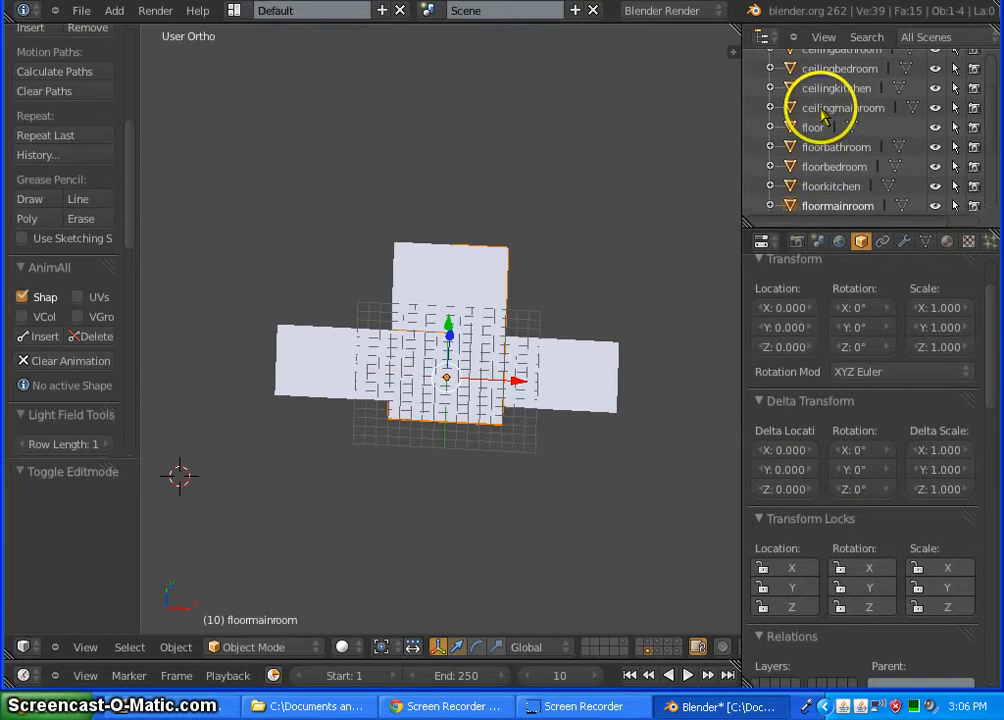
left_click(626, 645)
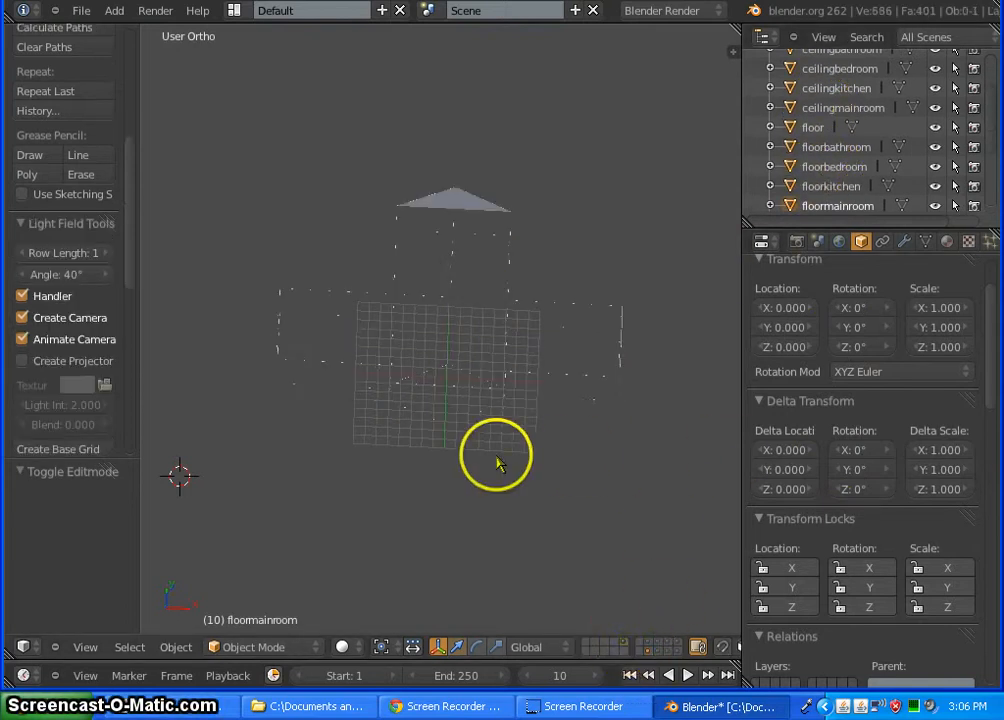
Step: Select the leftover floor object on layer 5 and check its remaining mesh in Edit Mode
mouse_move(450, 484)
middle_mouse_down()
mouse_move(511, 227)
mouse_move(637, 322)
mouse_move(565, 421)
mouse_move(399, 363)
mouse_move(242, 338)
mouse_move(301, 433)
mouse_move(437, 406)
mouse_move(547, 433)
mouse_move(441, 419)
mouse_move(478, 425)
middle_mouse_up()
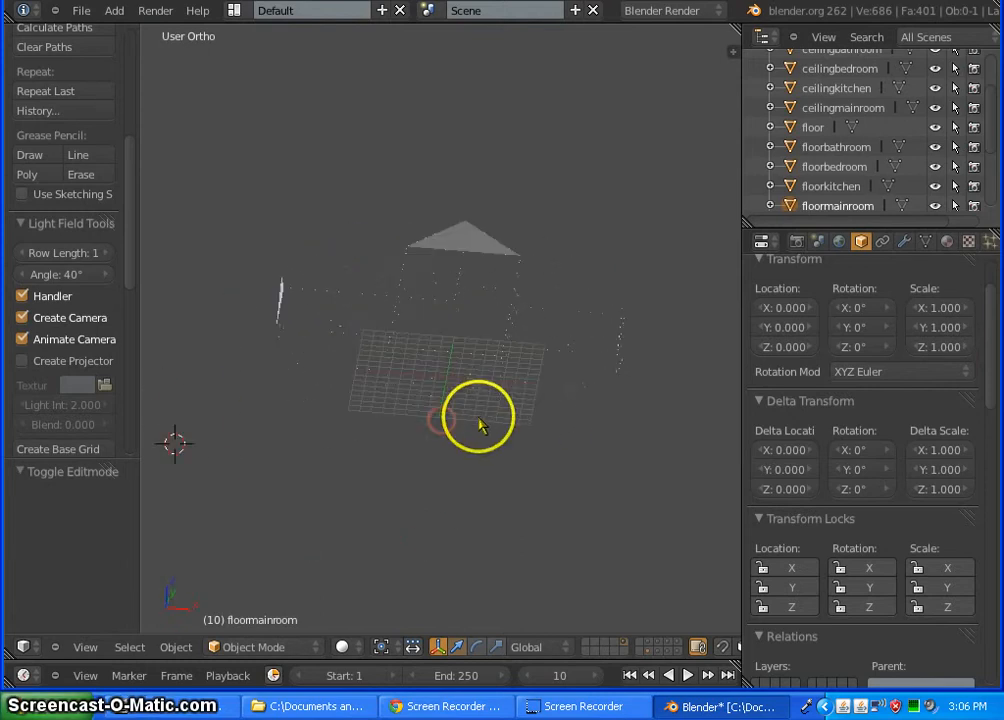
key("a")
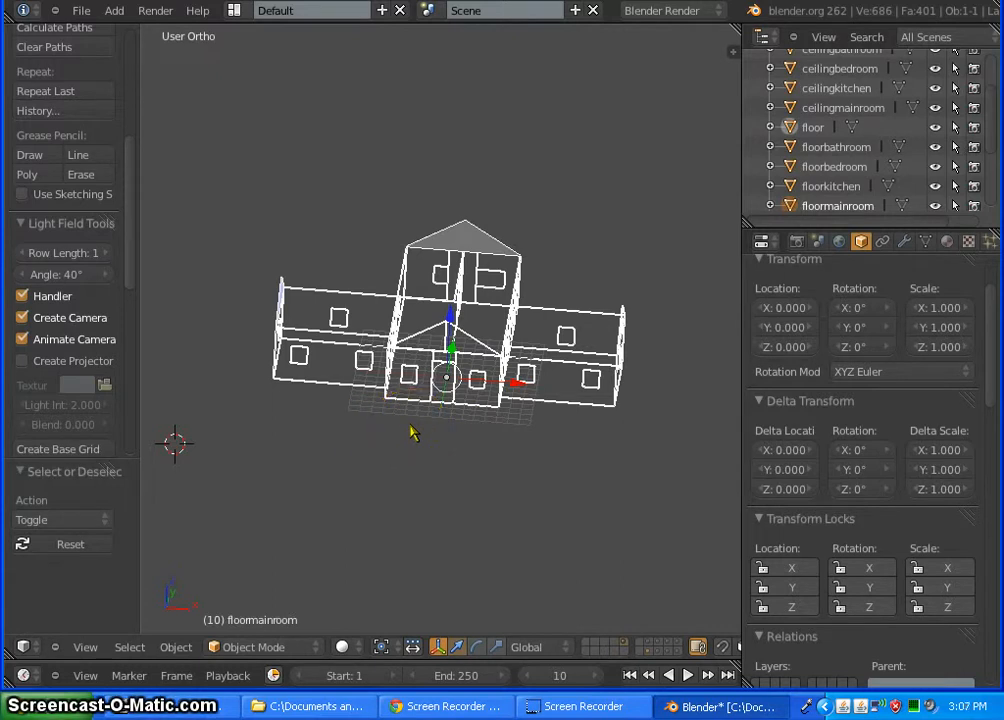
right_click(467, 243)
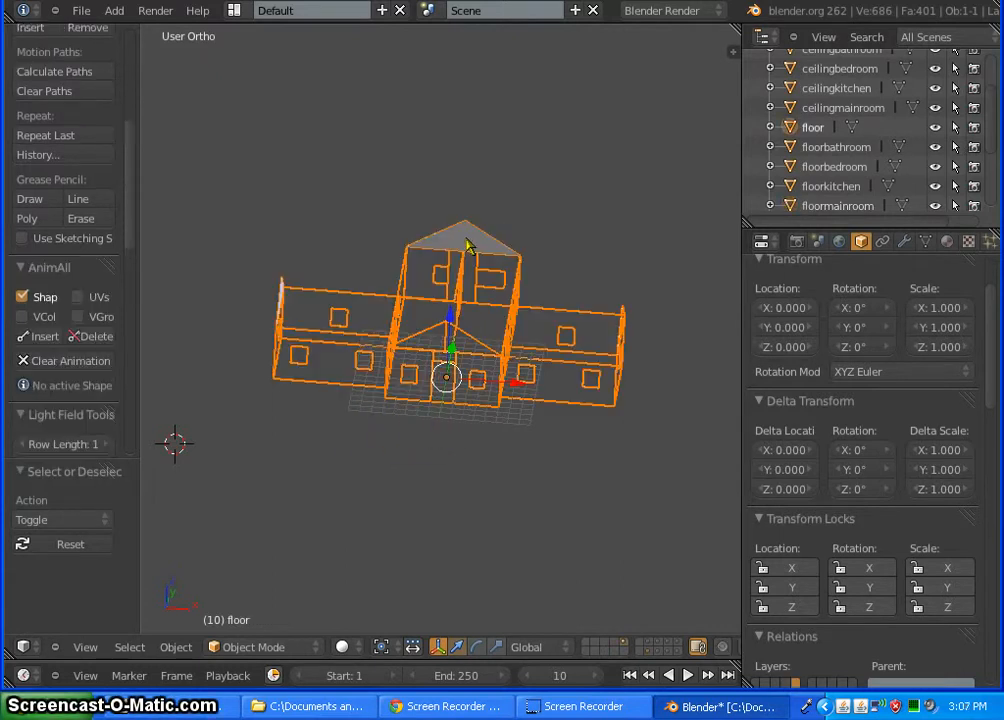
key("Tab")
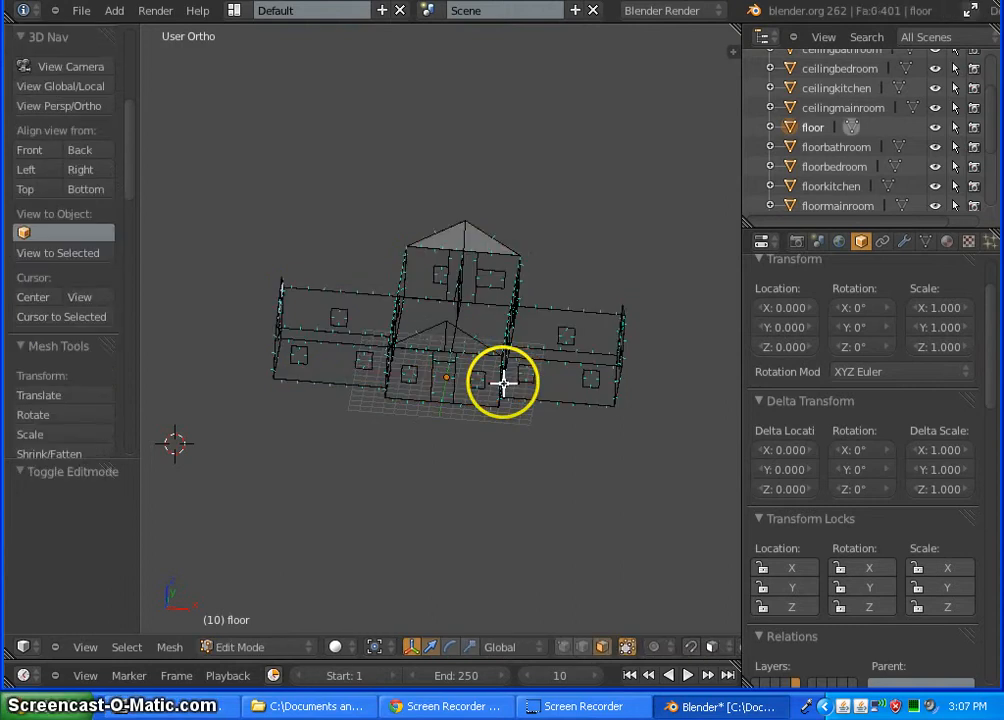
key("Tab")
key("Tab")
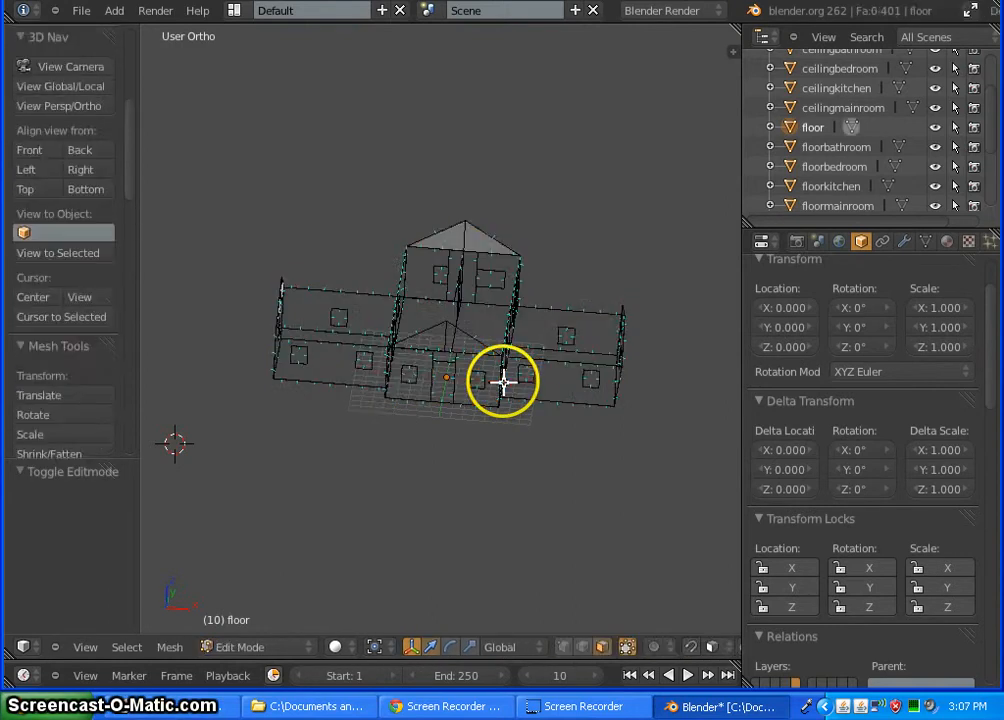
key("Tab")
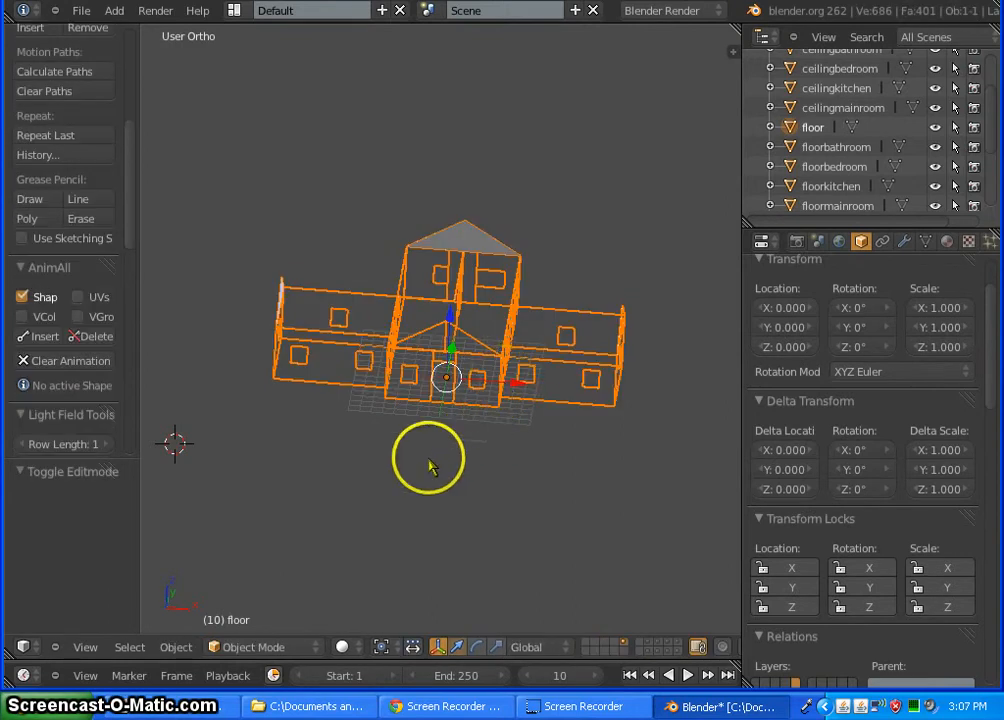
Step: Examine the leftover floor object's walls and gables from lower angles in Edit Mode, and return to Object Mode
middle_click_drag(426, 459, 448, 444)
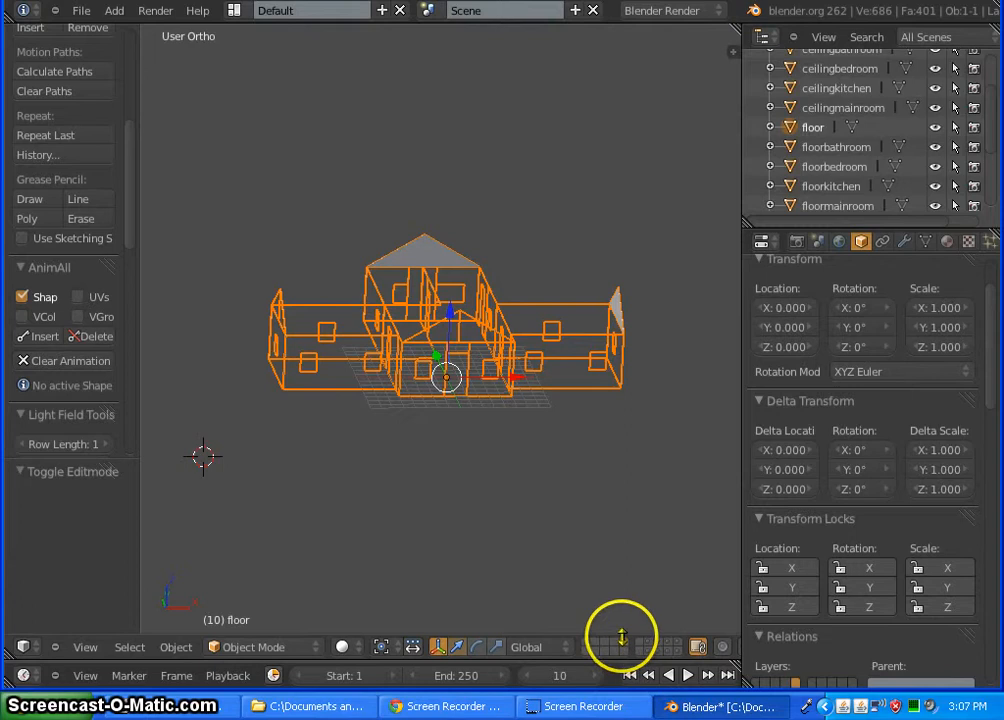
key("Tab")
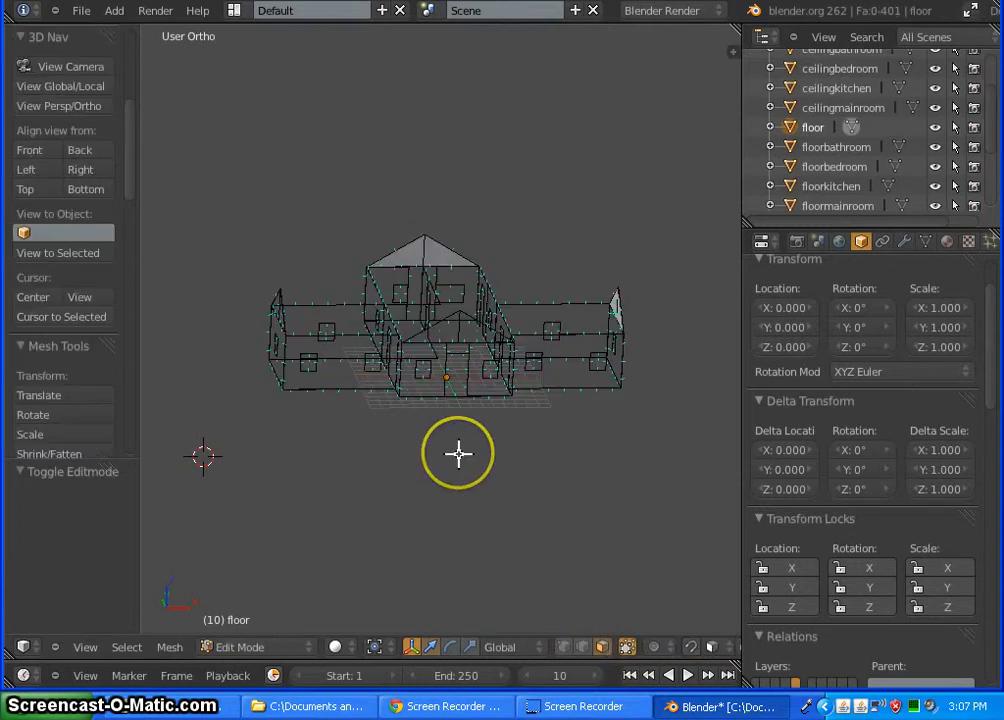
scroll(446, 318, "up", 2)
scroll(446, 318, "up", 1)
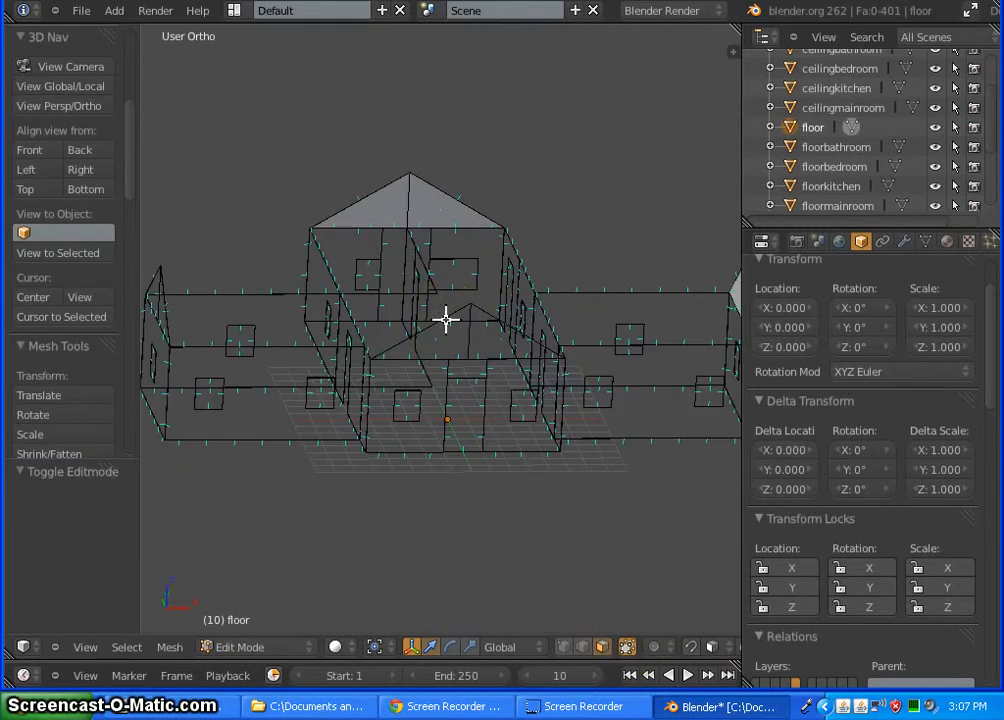
scroll(500, 397, "down", 3)
middle_click_drag(565, 453, 540, 461)
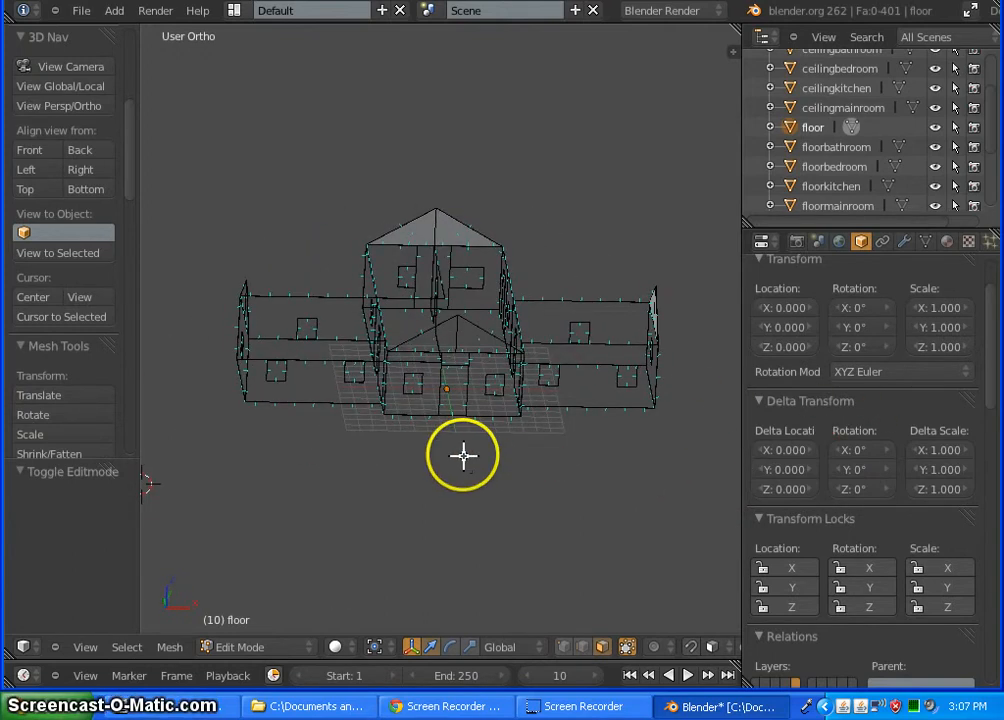
key("Tab")
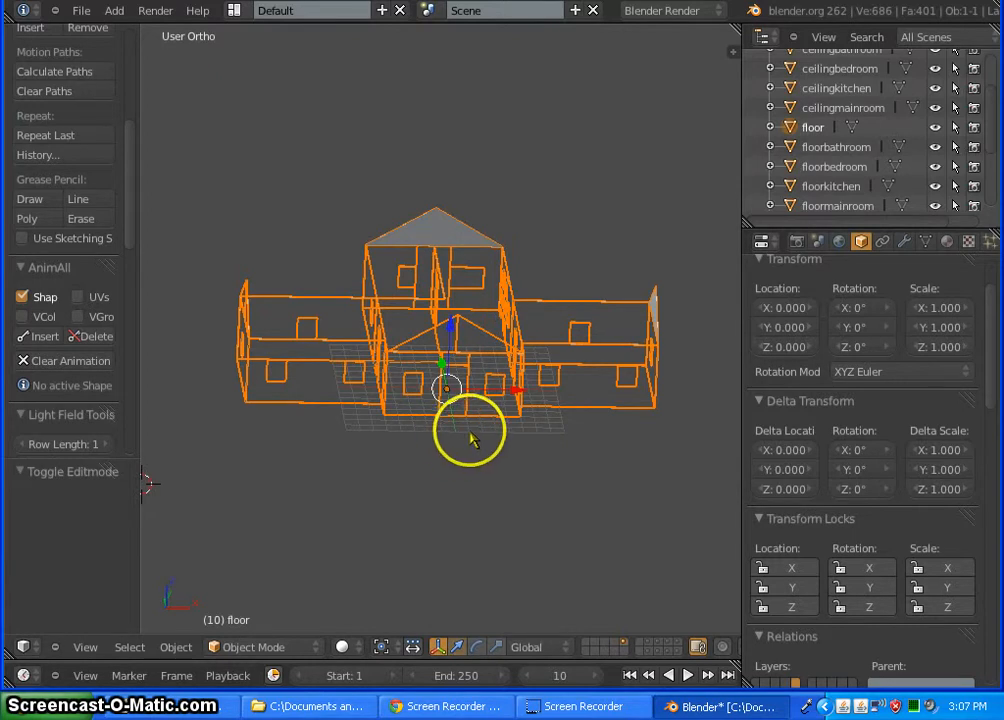
scroll(471, 432, "down", 5)
scroll(475, 432, "up", 4)
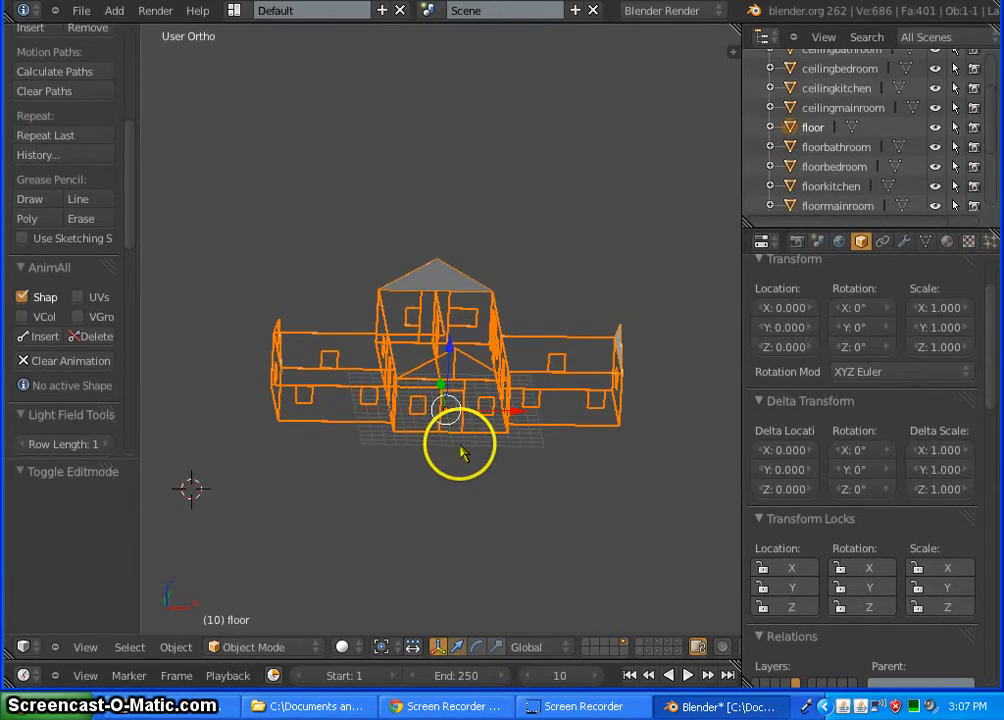
Step: Delete the leftover floor object from layer 5
key("a")
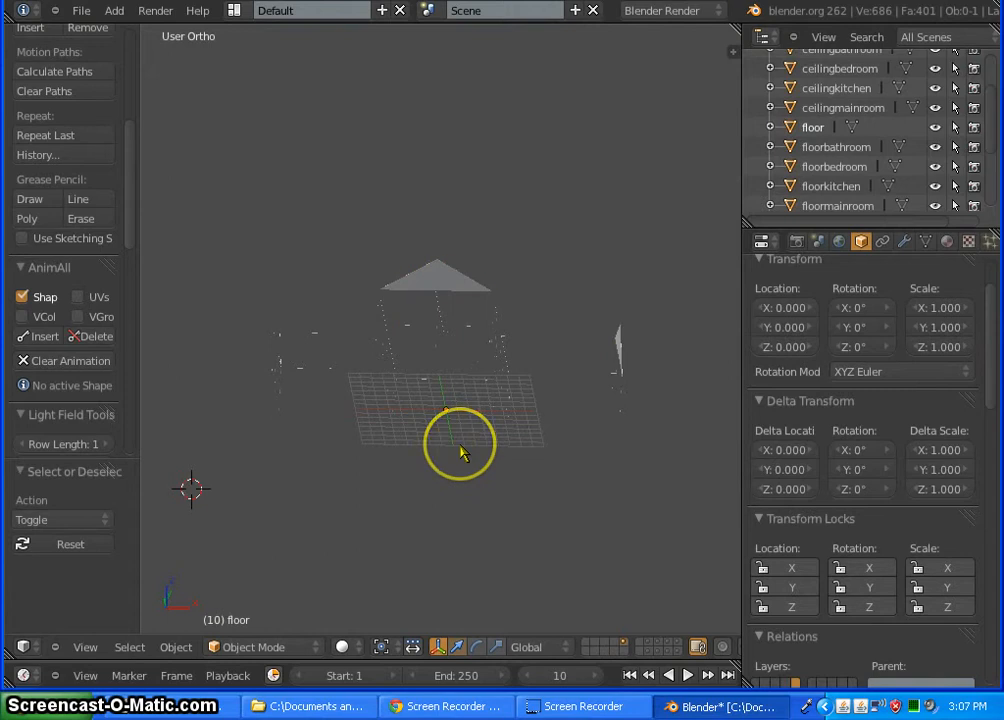
key("a")
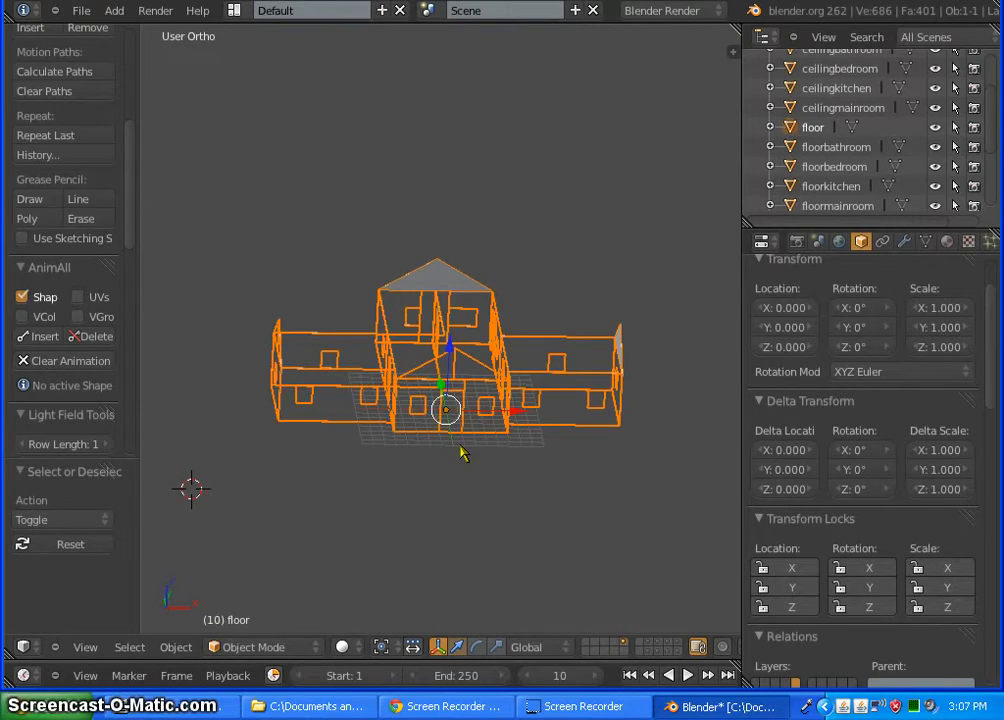
key("x")
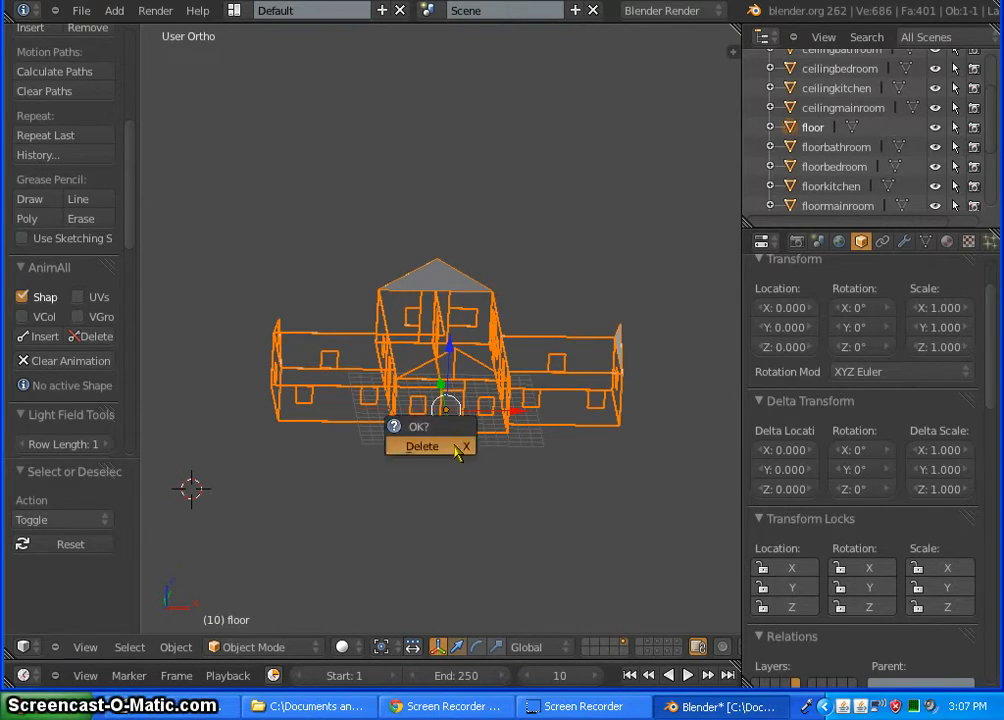
left_click(455, 452)
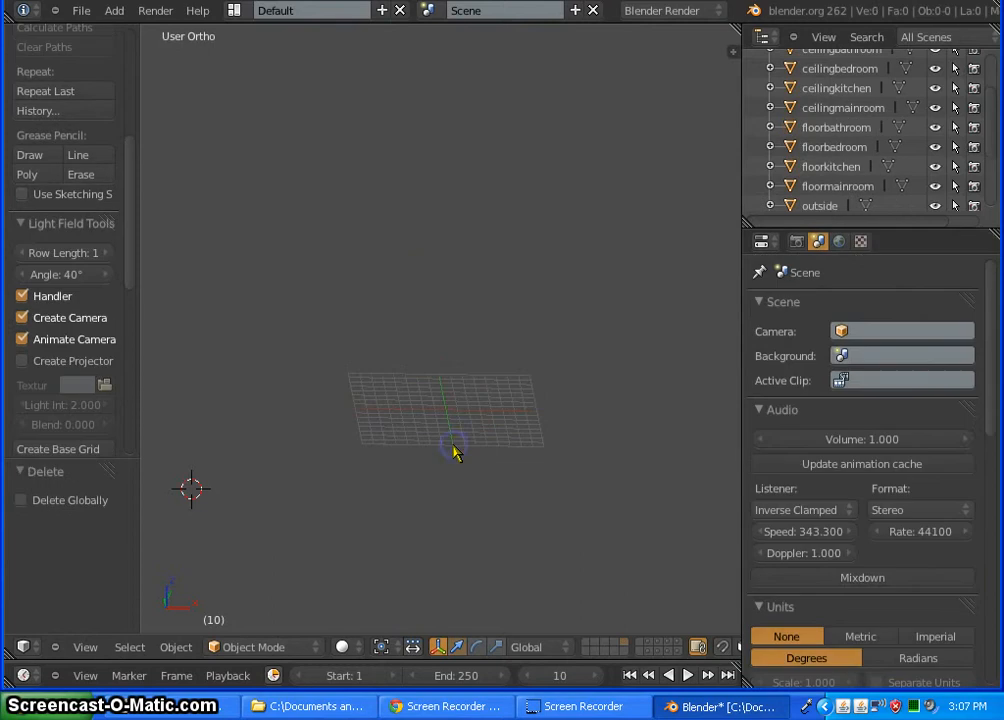
Step: Display all ten layers of the second layer block together to show the complete house
scroll(457, 361, "down", 3)
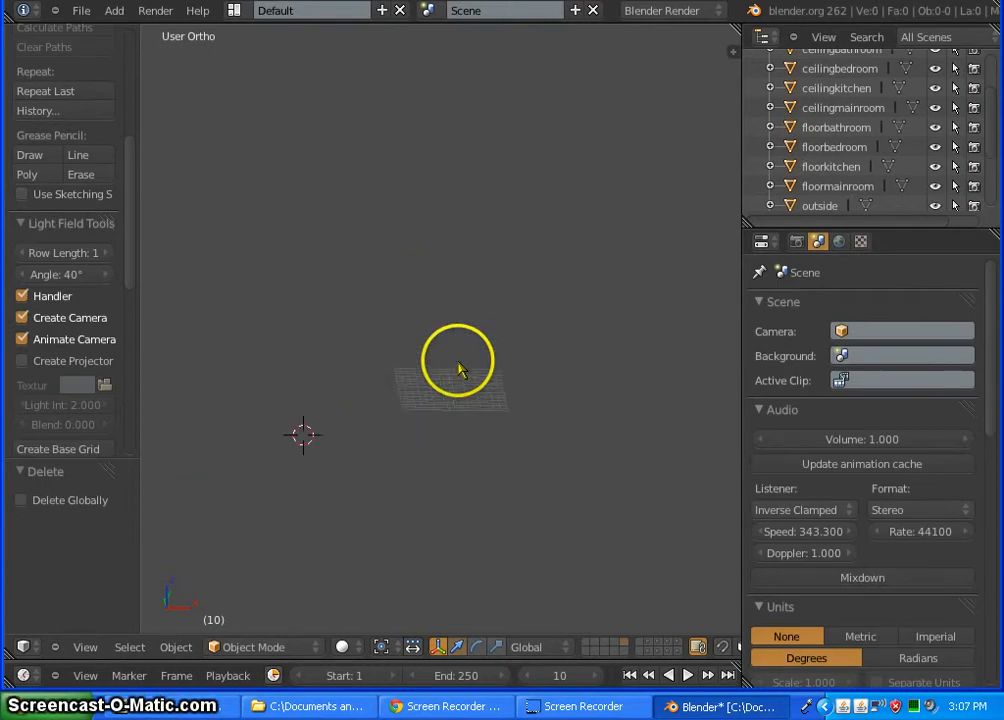
left_click(648, 648)
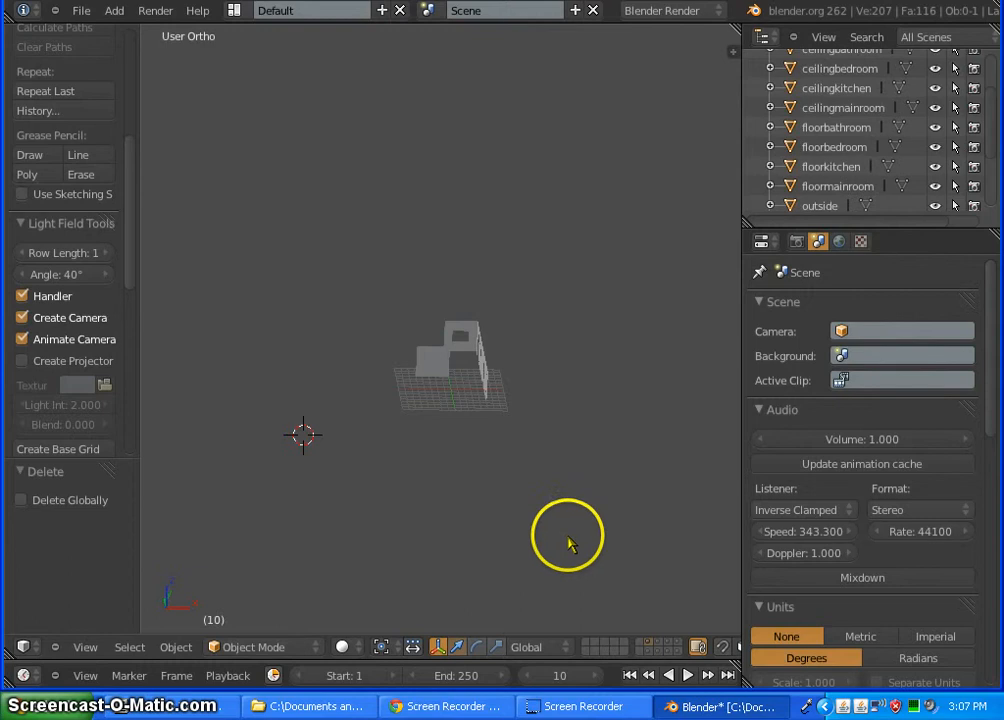
left_click(660, 646, "shift")
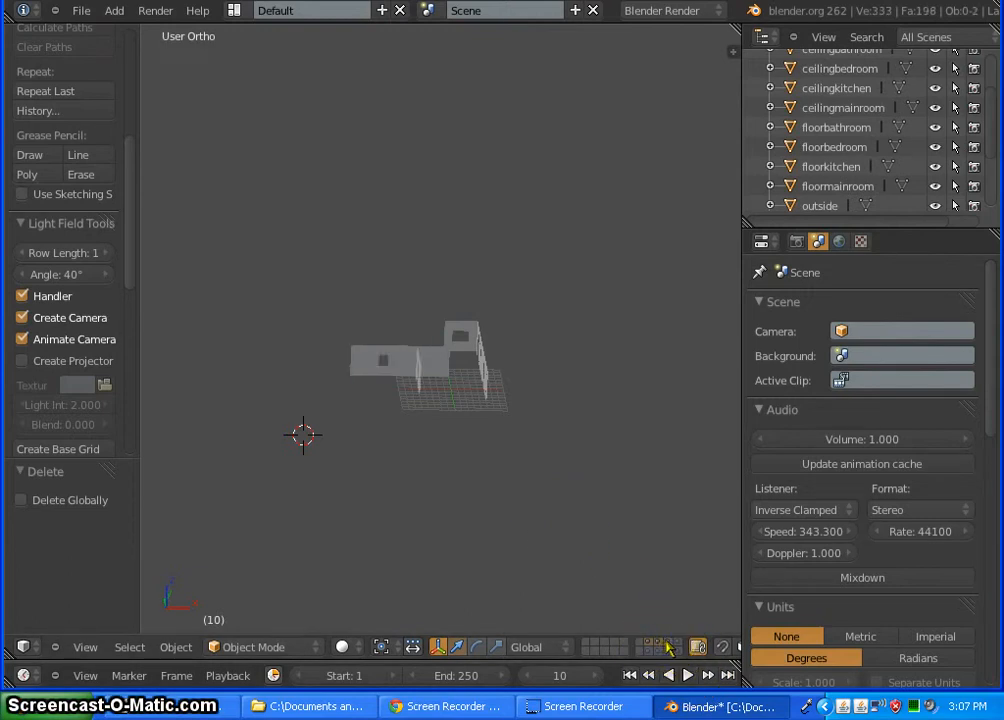
left_click(669, 647, "shift")
left_click(679, 648, "shift")
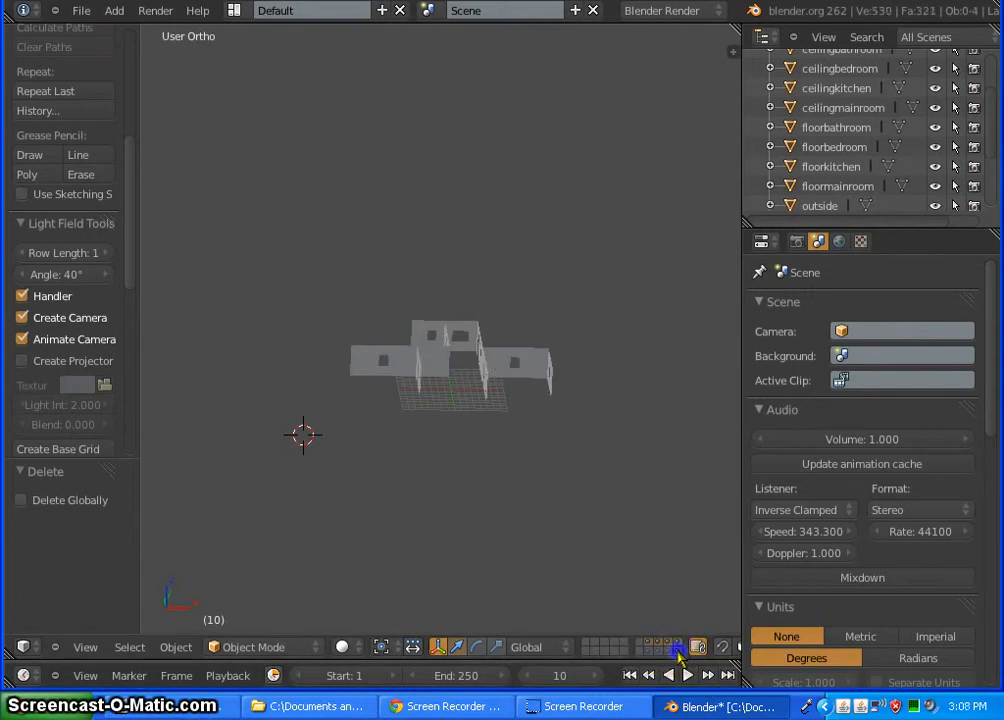
left_click(671, 653, "shift")
left_click(659, 654, "shift")
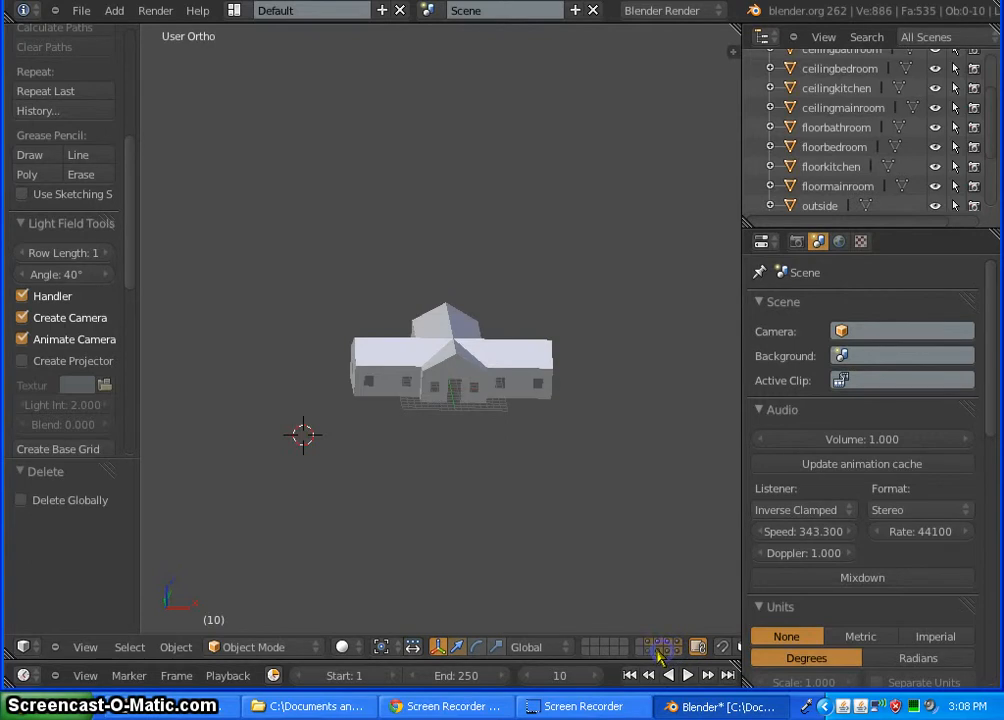
left_click(653, 647, "shift")
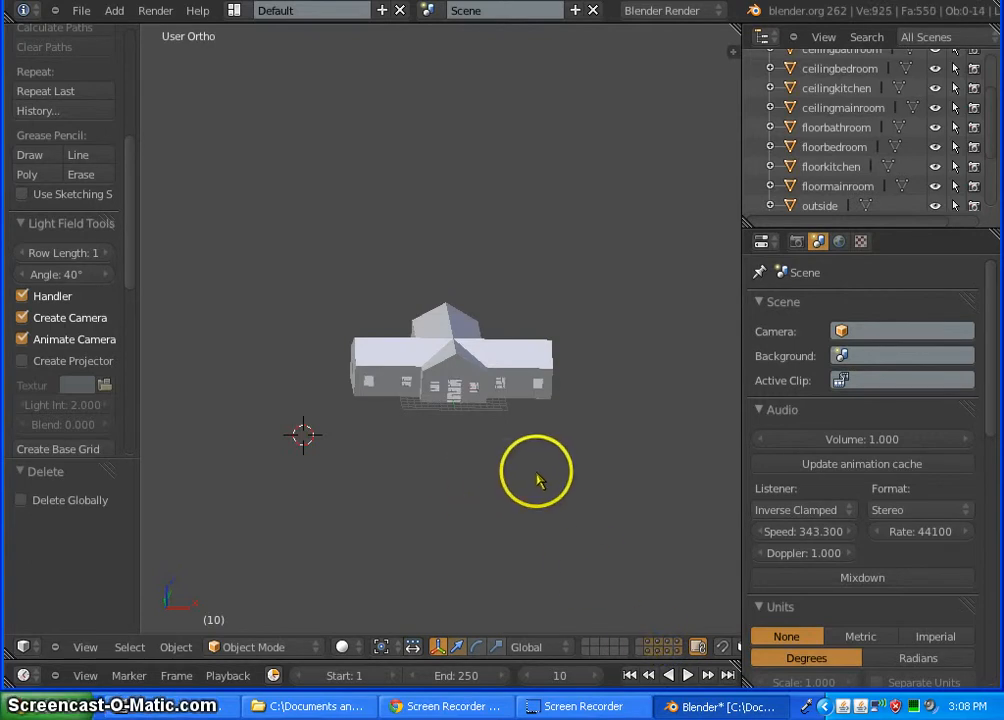
Step: Examine the assembled house's front gable, roof junction, door and window openings up close
scroll(535, 481, "down", 2)
scroll(535, 481, "up", 9)
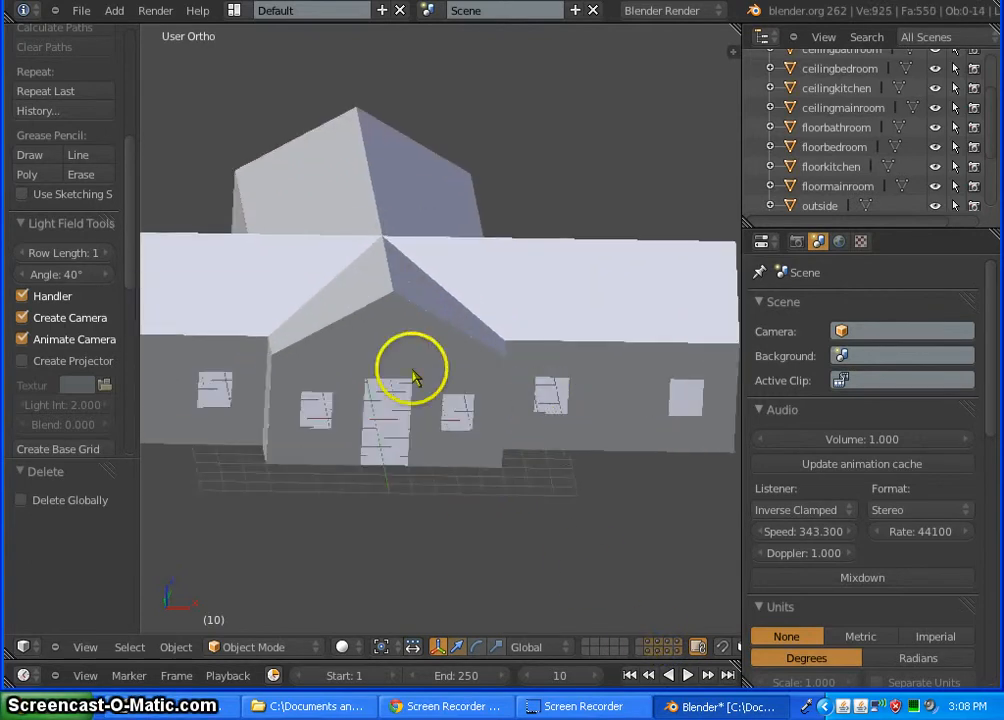
scroll(410, 372, "down", 3)
mouse_move(514, 541)
middle_mouse_down()
mouse_move(459, 529)
mouse_move(376, 410)
mouse_move(437, 332)
mouse_move(555, 428)
mouse_move(536, 540)
mouse_move(571, 574)
mouse_move(762, 542)
mouse_move(964, 528)
mouse_move(846, 524)
middle_mouse_up()
middle_click_drag(604, 497, 553, 585)
scroll(323, 318, "up", 6)
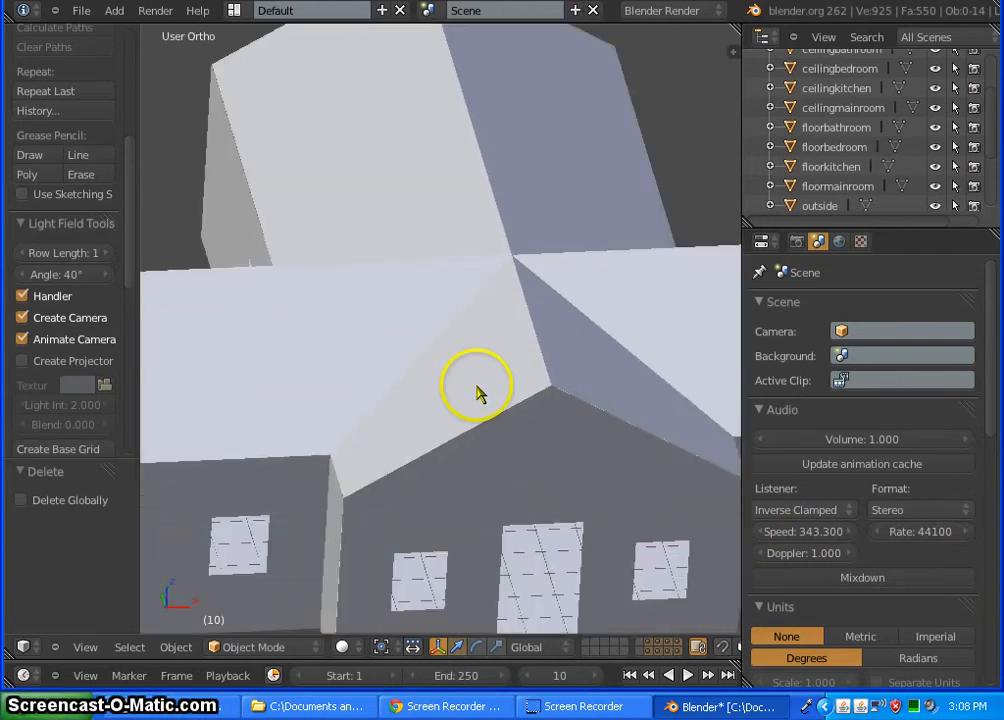
scroll(477, 392, "down", 7)
scroll(530, 422, "up", 2)
scroll(385, 354, "up", 4)
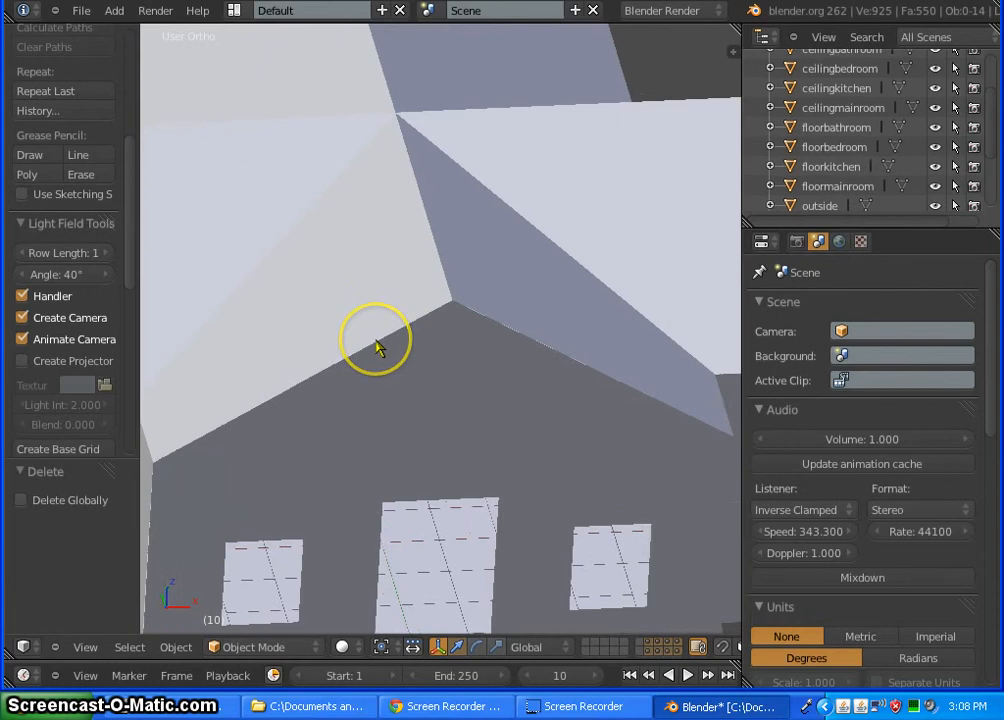
scroll(377, 347, "down", 6)
scroll(336, 325, "up", 6)
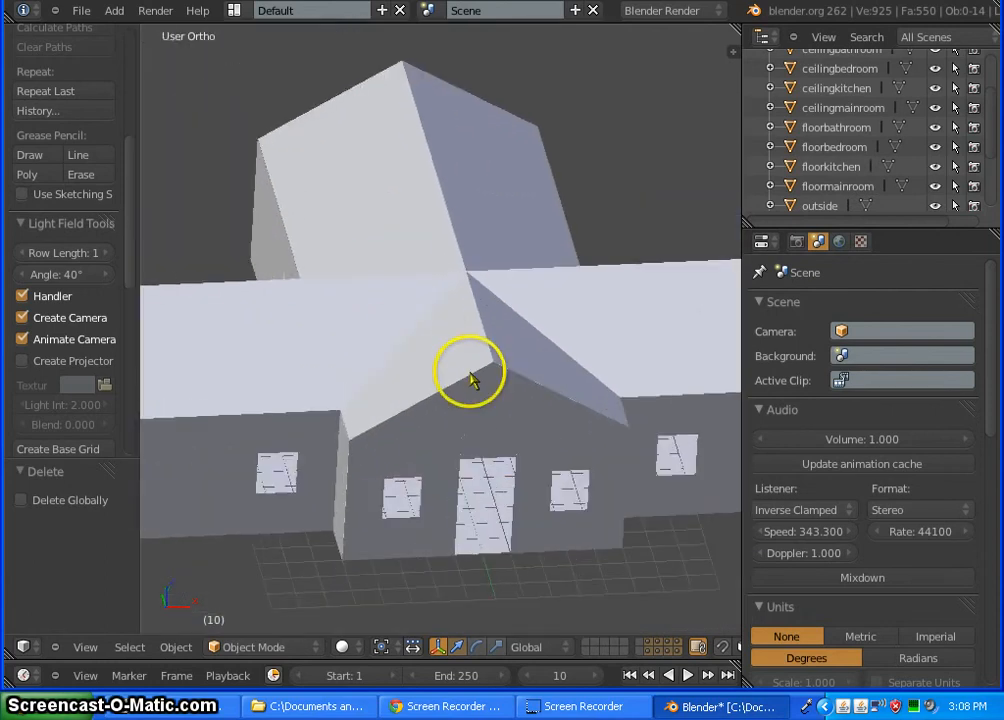
scroll(473, 380, "down", 4)
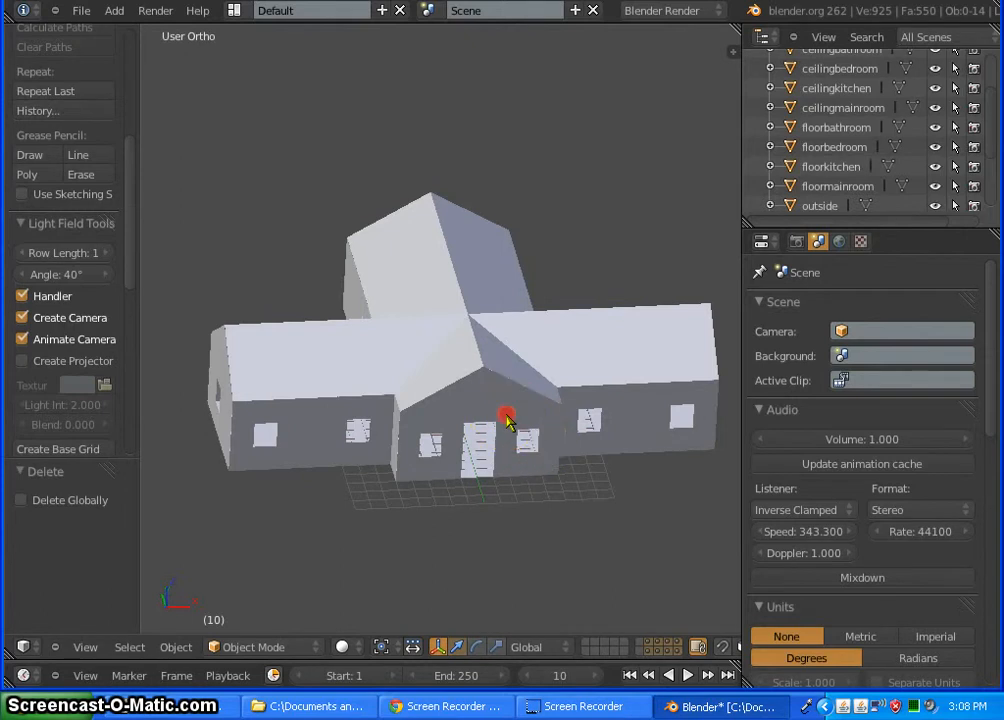
scroll(480, 398, "up", 1)
scroll(439, 347, "down", 4)
scroll(439, 348, "up", 4)
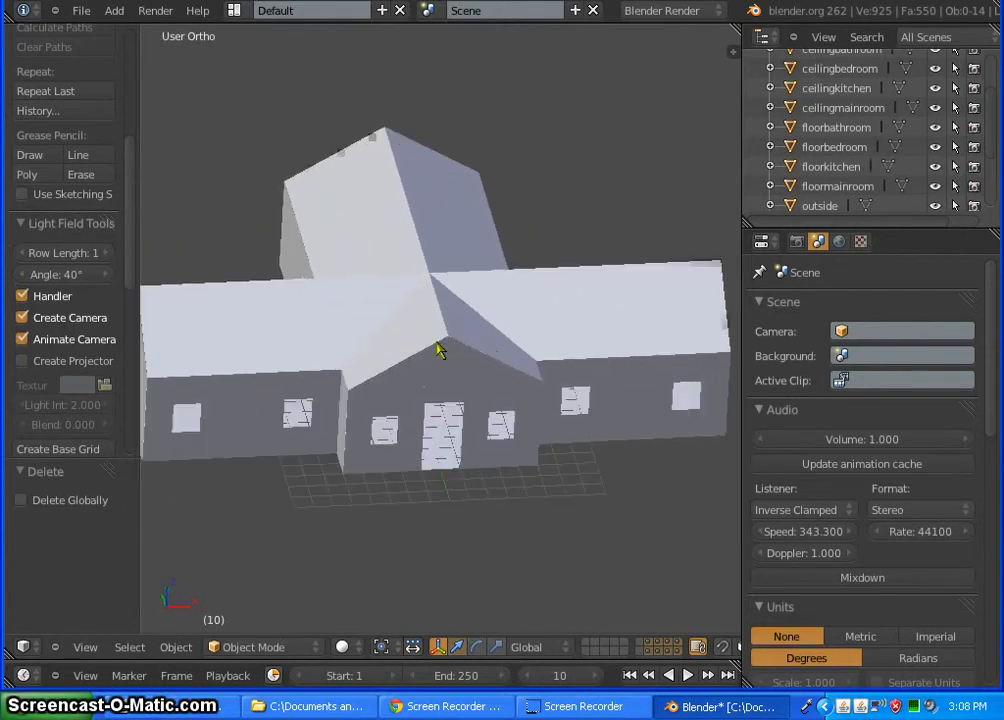
scroll(466, 390, "down", 1)
Step: Inspect the assembled house's exterior walls and roof from all sides and from above
middle_click_drag(522, 489, 457, 482)
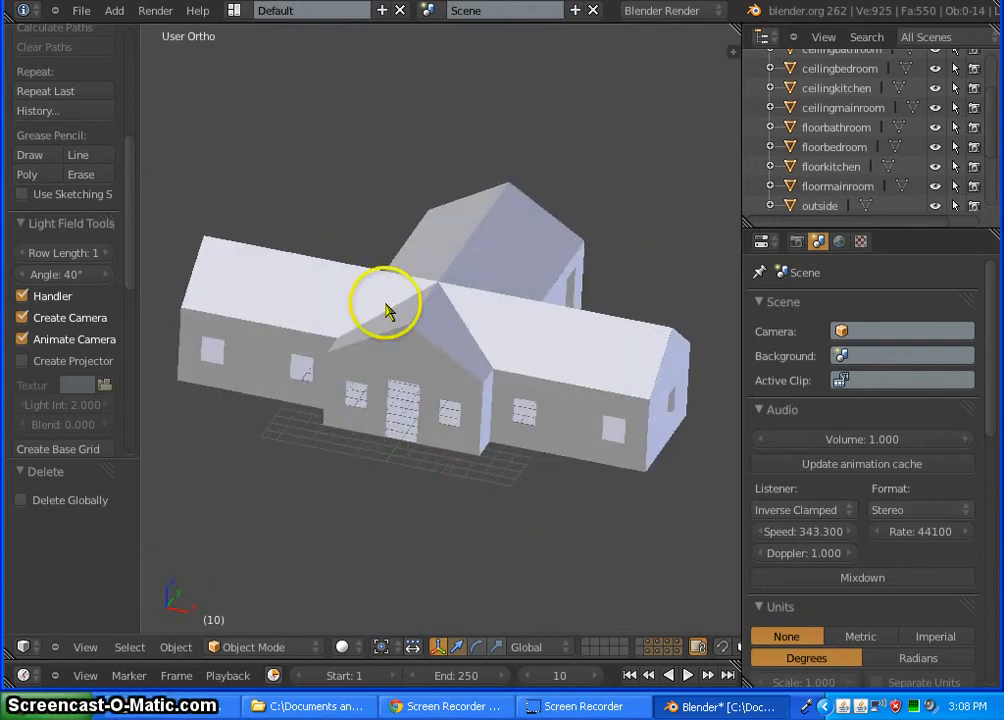
scroll(504, 376, "up", 4)
scroll(504, 375, "down", 3)
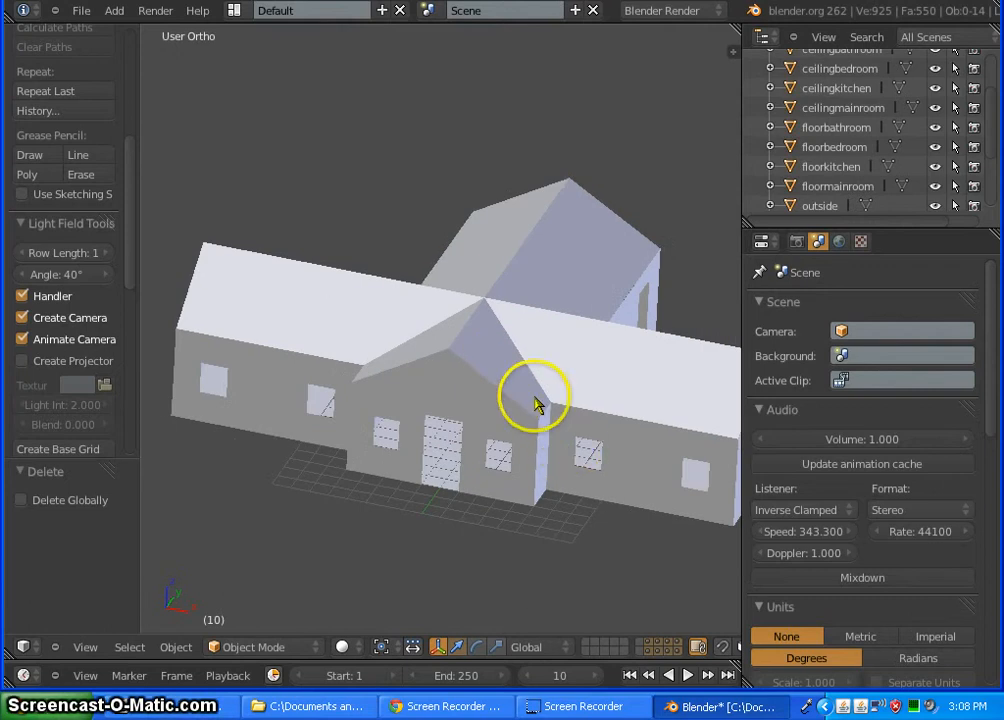
middle_click_drag(535, 402, 480, 366, "shift")
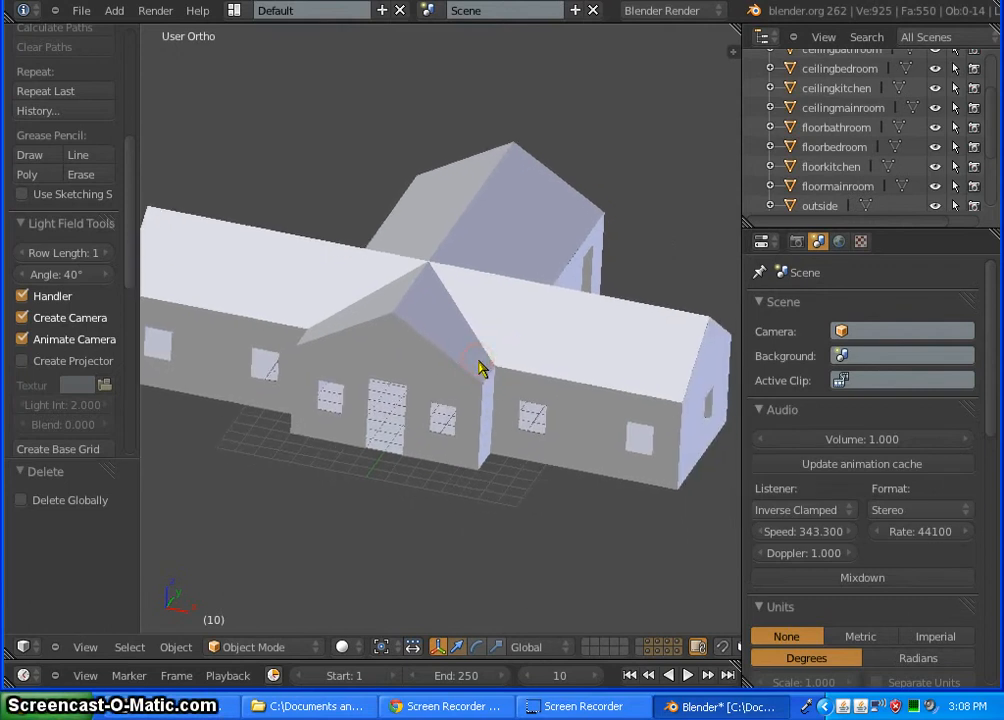
scroll(479, 368, "down", 2)
middle_click_drag(376, 419, 610, 381)
middle_click_drag(282, 437, 262, 464)
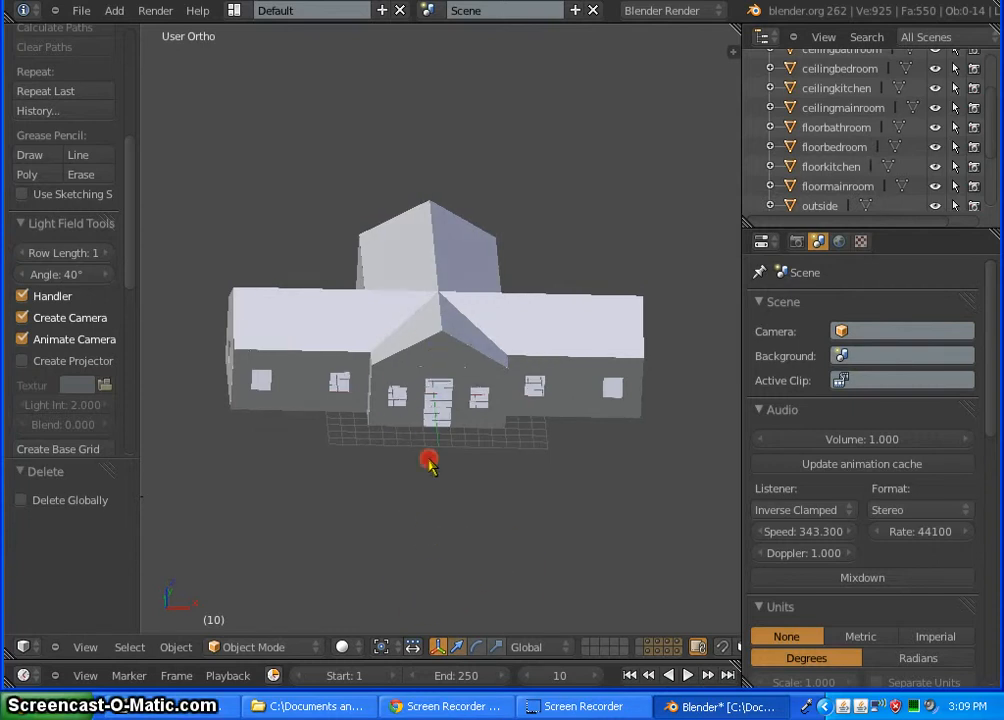
middle_click_drag(426, 460, 410, 556)
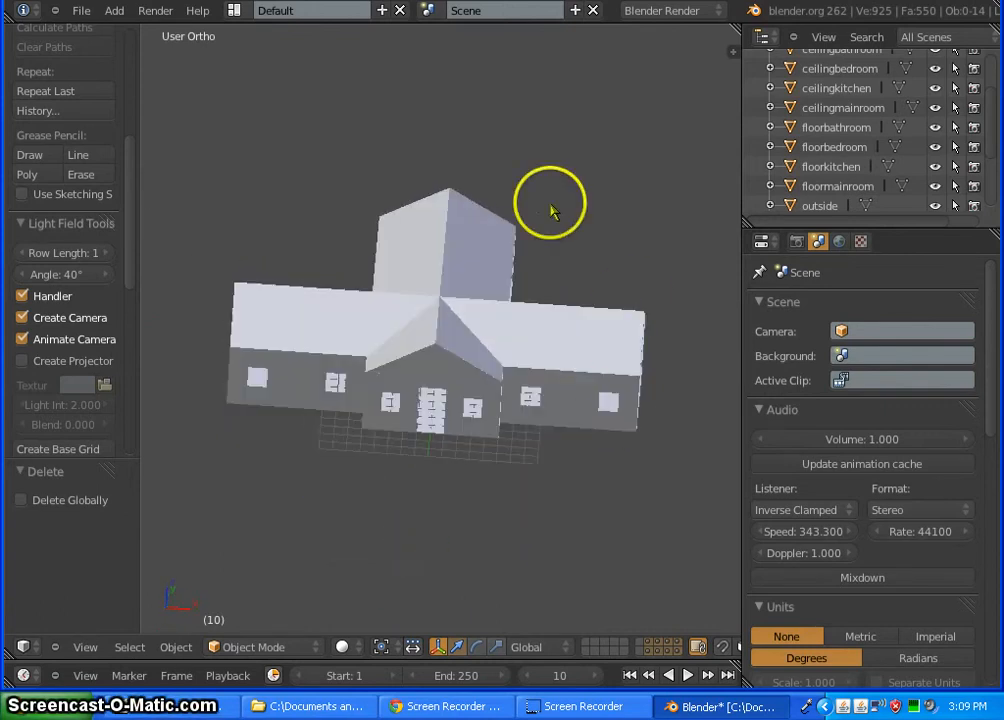
middle_click_drag(459, 354, 521, 390)
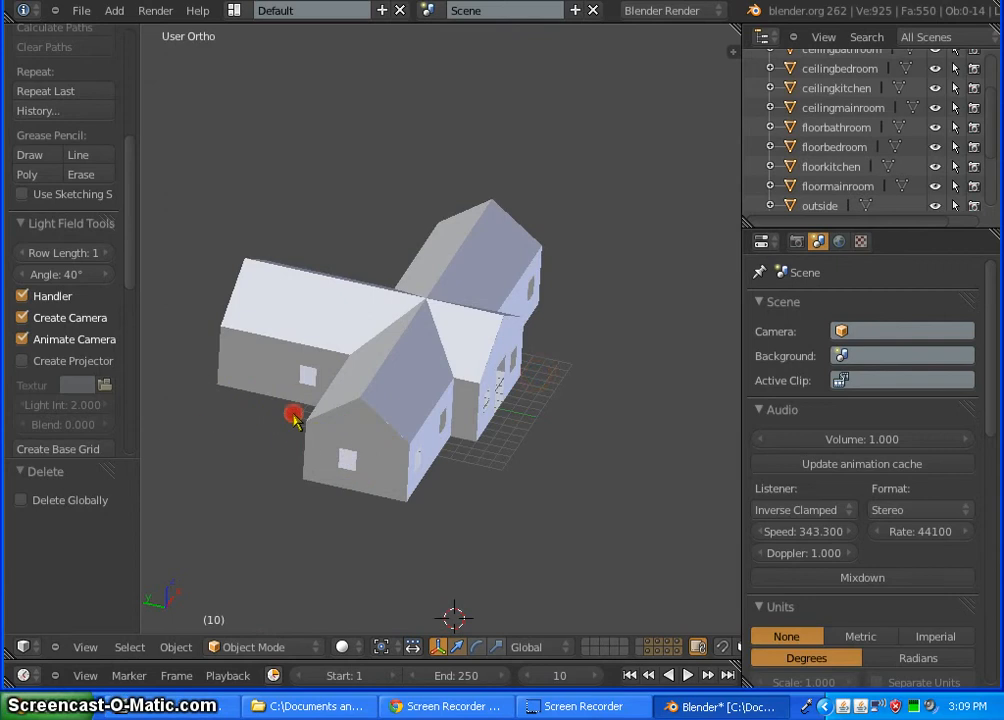
middle_click_drag(294, 412, 598, 374)
middle_click_drag(397, 445, 733, 438)
middle_click_drag(329, 280, 367, 355)
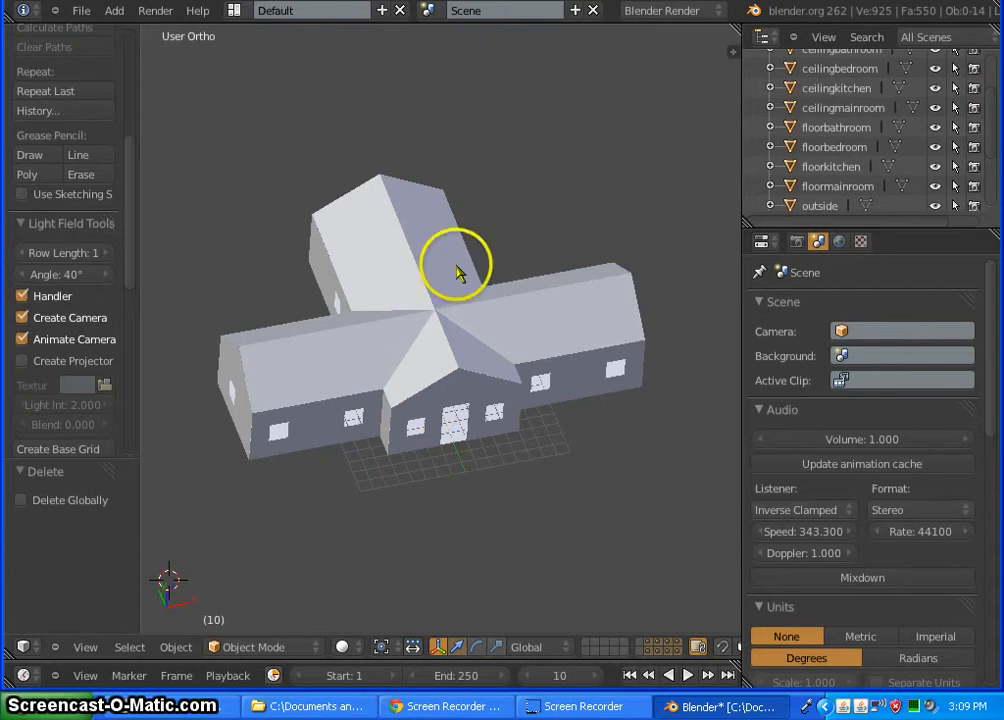
Step: Inspect the roof junction above the front entrance up close and from a distance, including from the opposite front corner
scroll(445, 330, "up", 2)
scroll(400, 358, "down", 3)
scroll(396, 362, "up", 2)
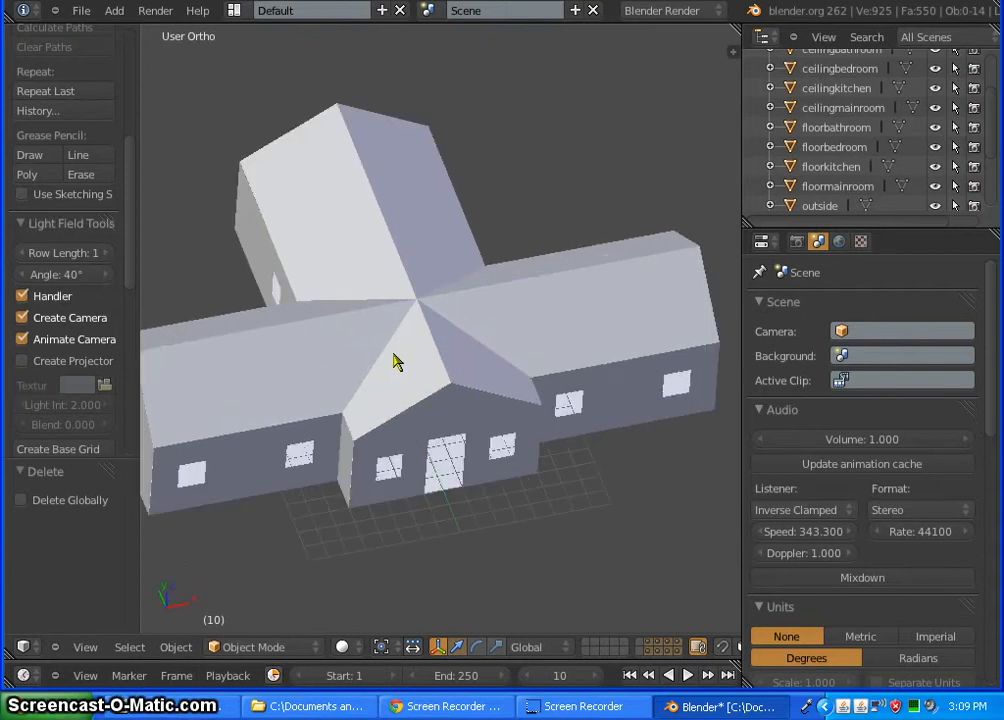
scroll(396, 362, "down", 1)
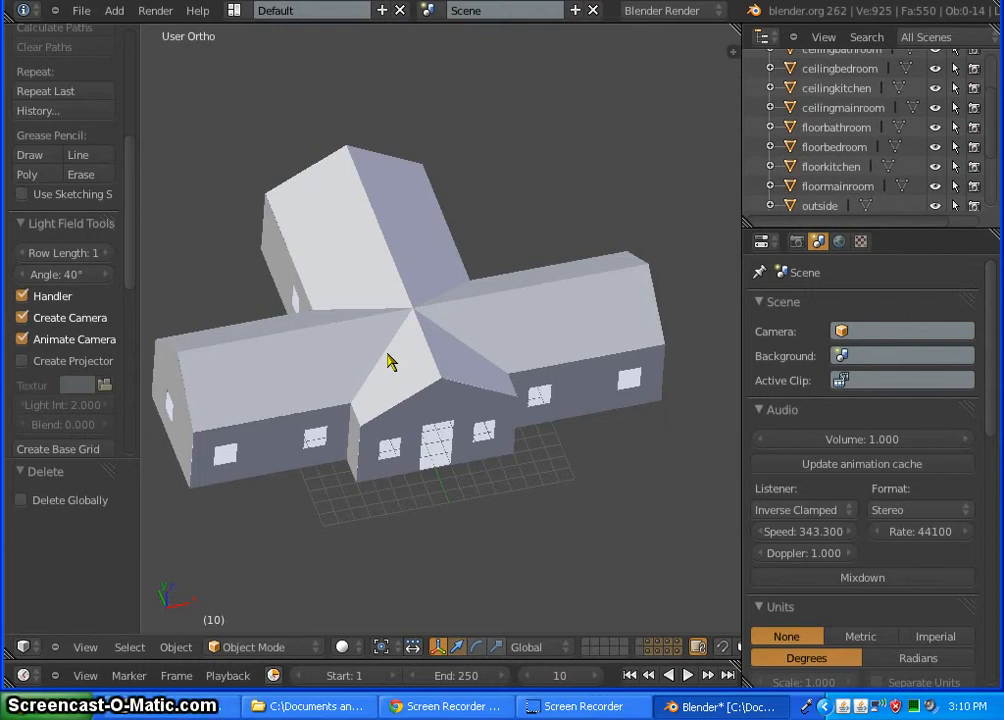
scroll(390, 340, "up", 2)
scroll(400, 334, "down", 4)
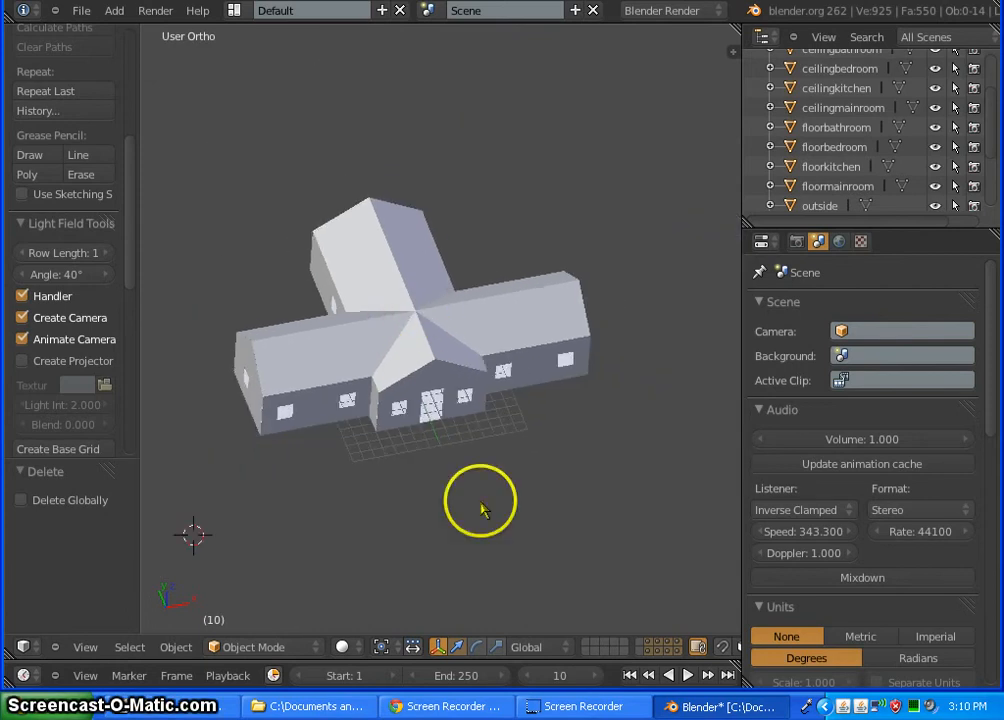
middle_click_drag(452, 432, 662, 478)
middle_click_drag(258, 430, 426, 406)
scroll(441, 336, "up", 5)
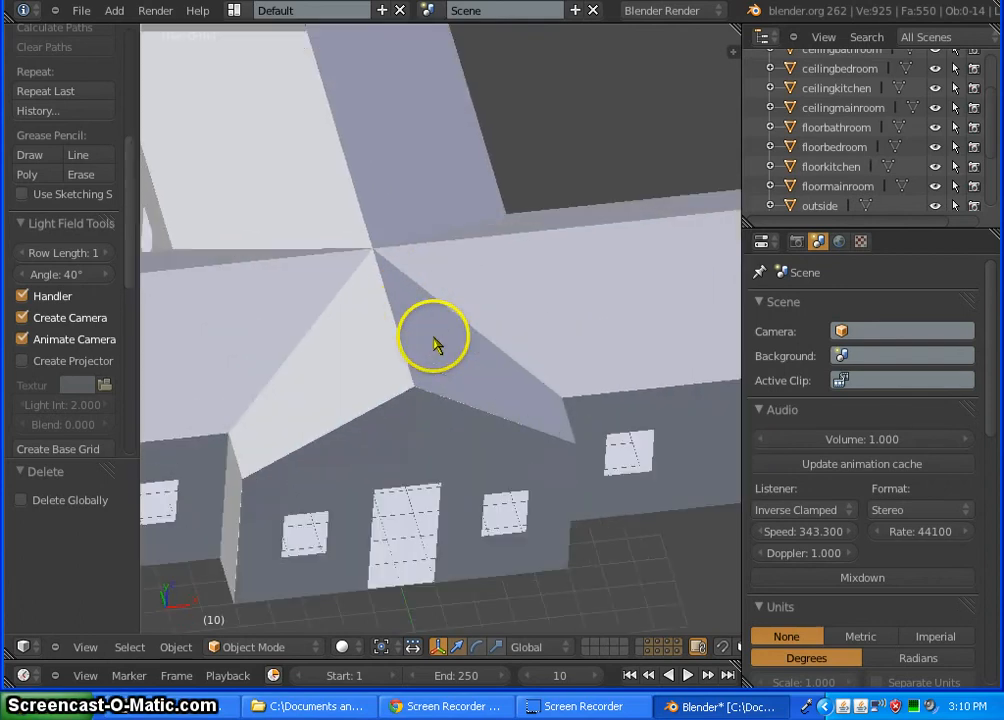
scroll(362, 318, "down", 2)
scroll(362, 318, "down", 2)
scroll(352, 307, "up", 2)
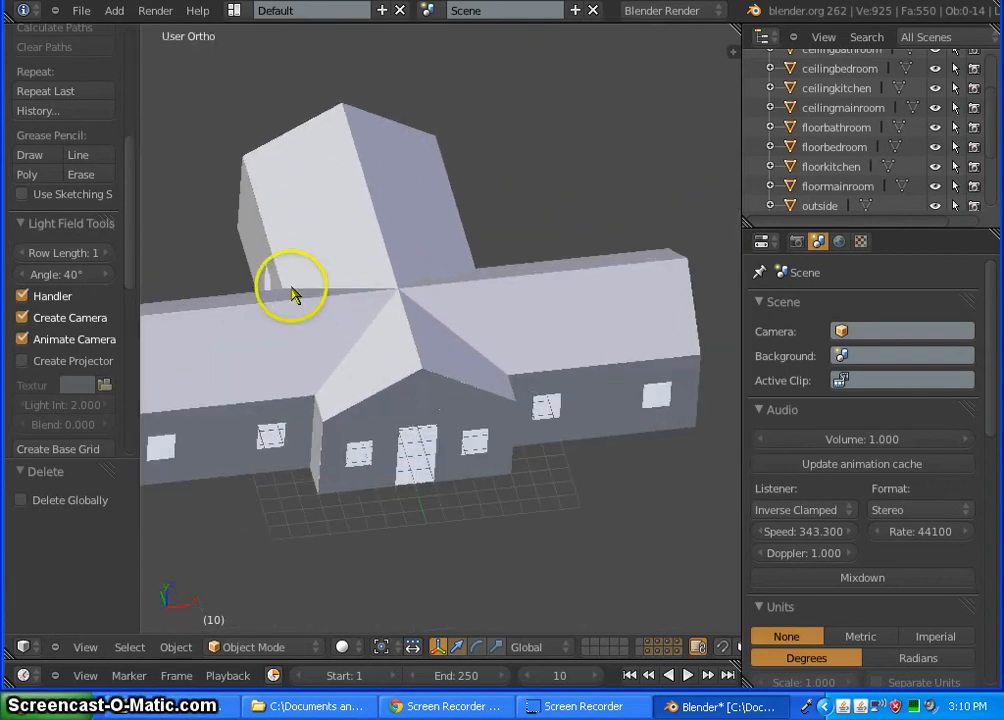
scroll(293, 291, "up", 2)
scroll(360, 320, "down", 3)
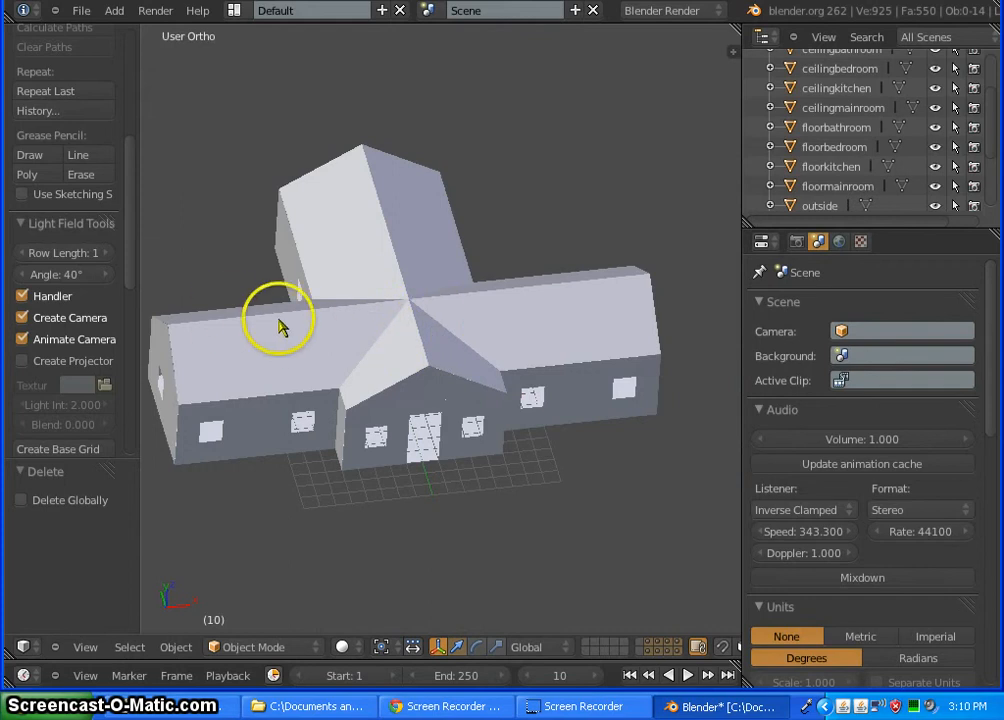
scroll(330, 332, "up", 3)
scroll(388, 341, "down", 3)
scroll(457, 317, "up", 2)
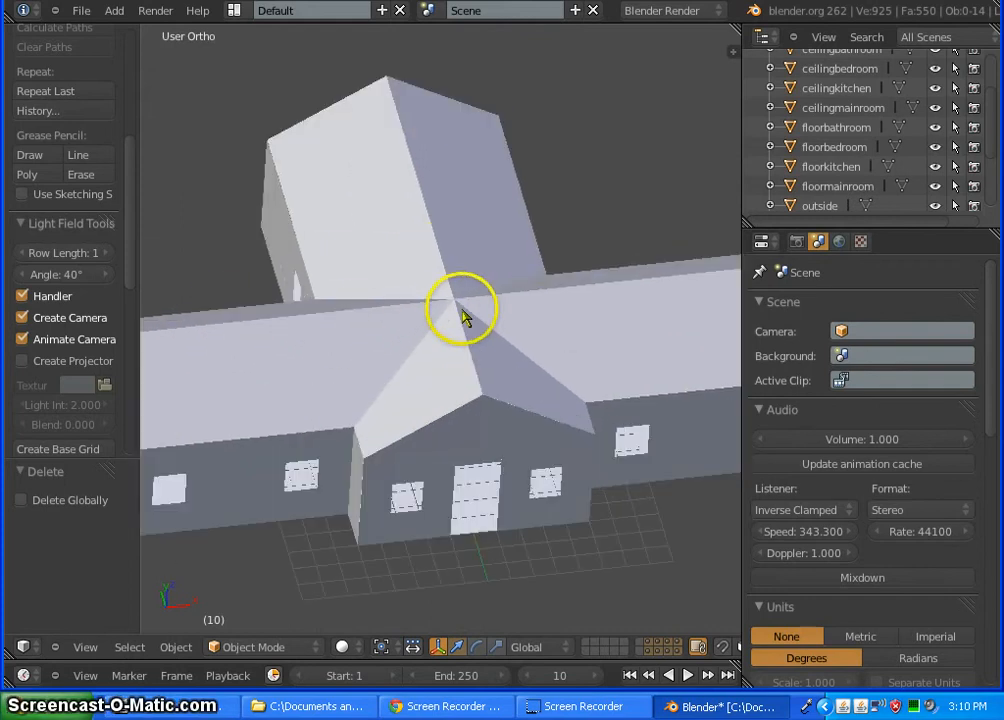
scroll(462, 320, "down", 3)
scroll(494, 351, "up", 4)
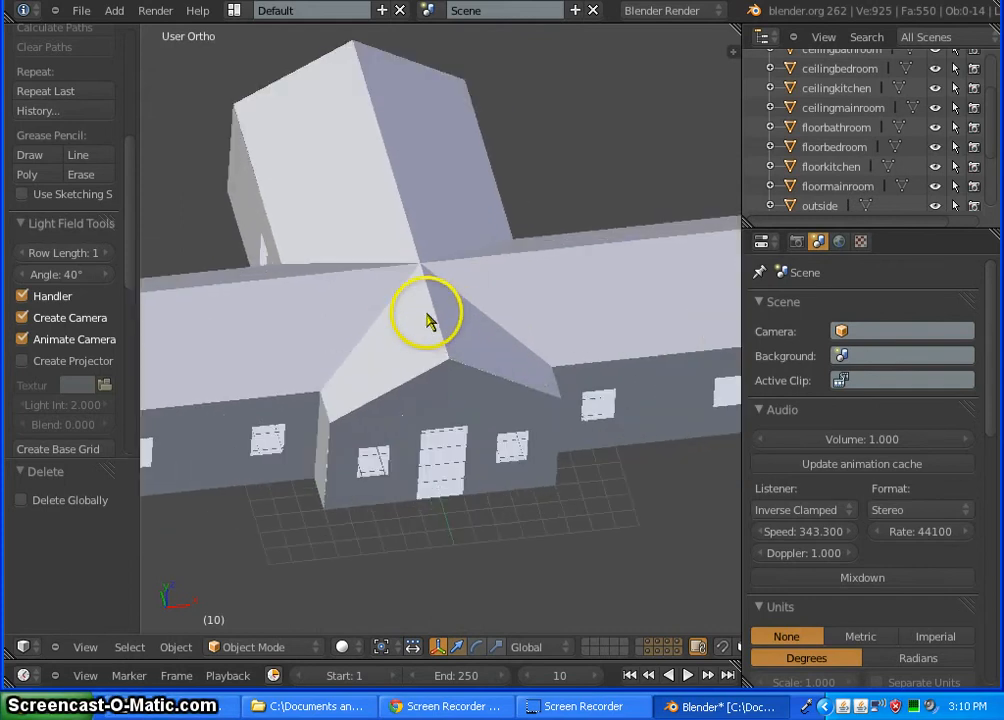
scroll(427, 320, "down", 3)
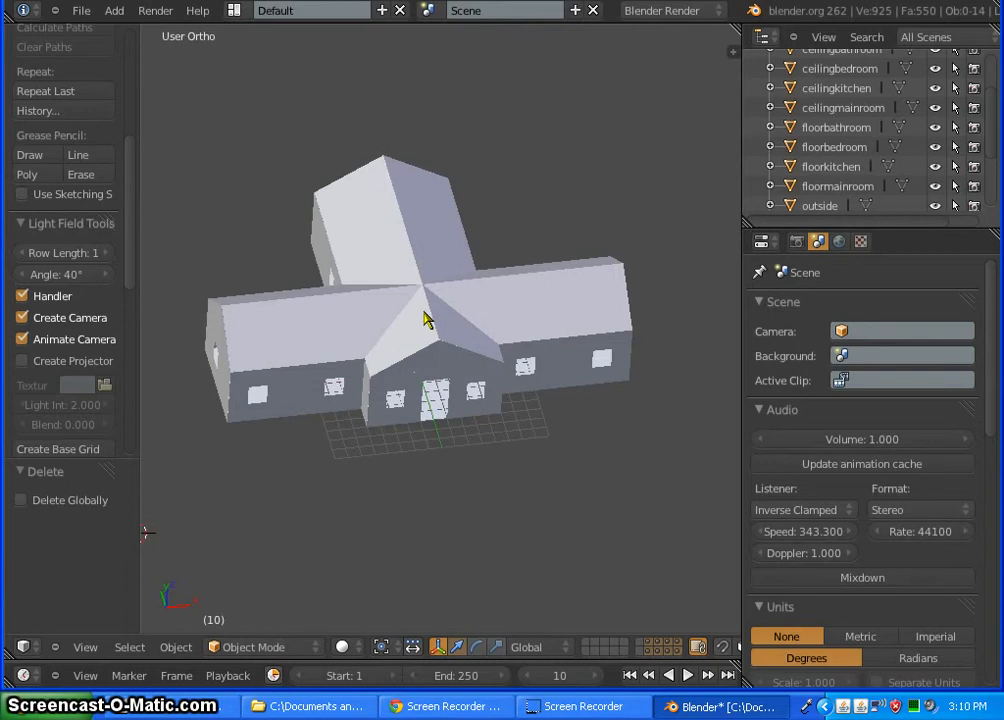
middle_click_drag(518, 475, 493, 425)
middle_click_drag(443, 450, 625, 452)
middle_click_drag(195, 390, 416, 428)
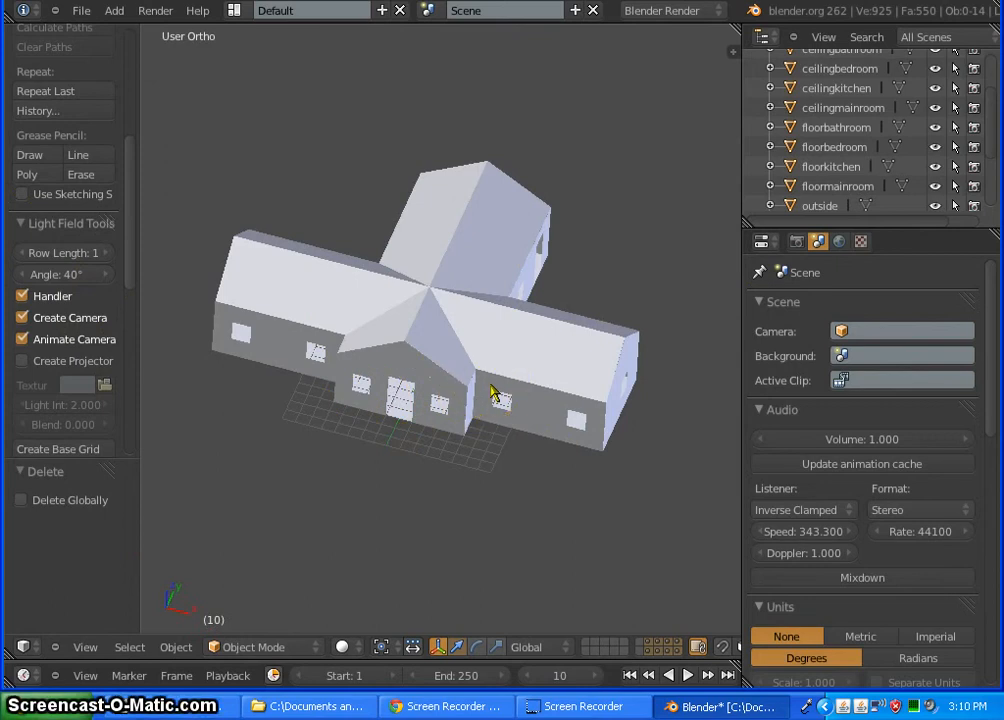
middle_click_drag(327, 390, 281, 371)
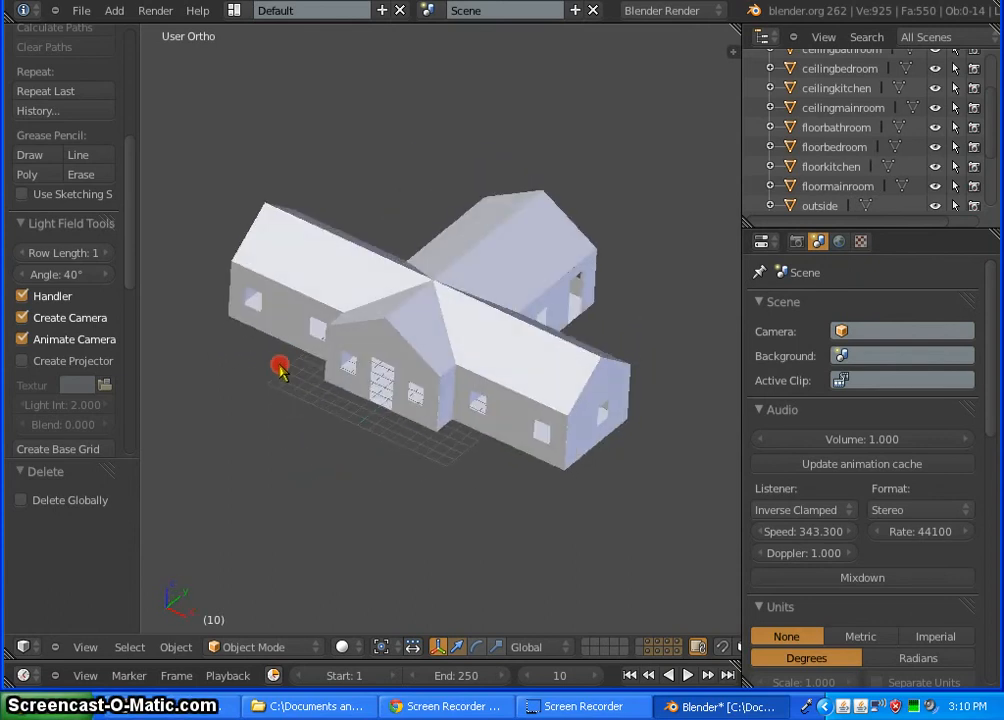
Step: Add a UV sphere at the 3D cursor beside the house and frame it up close
left_click(114, 12)
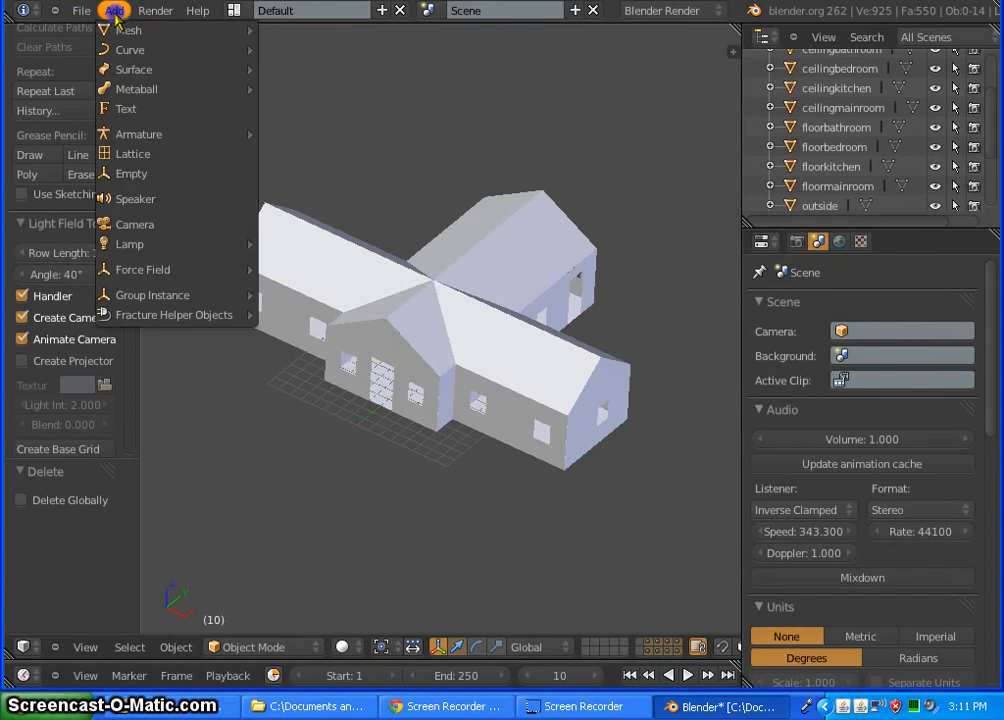
mouse_move(112, 29)
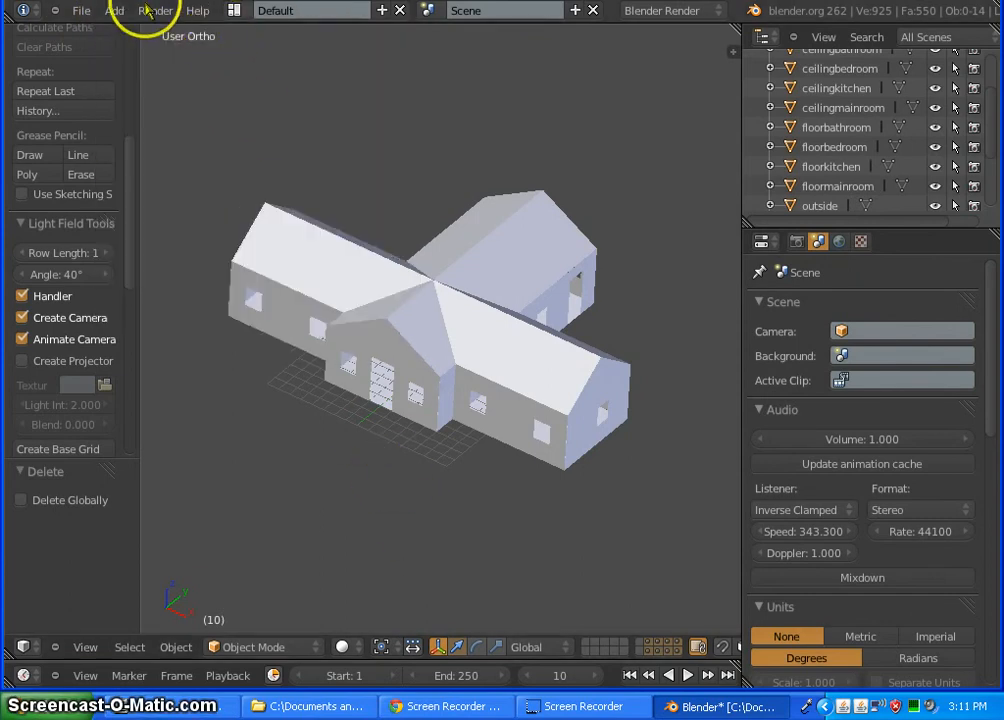
left_click(114, 12)
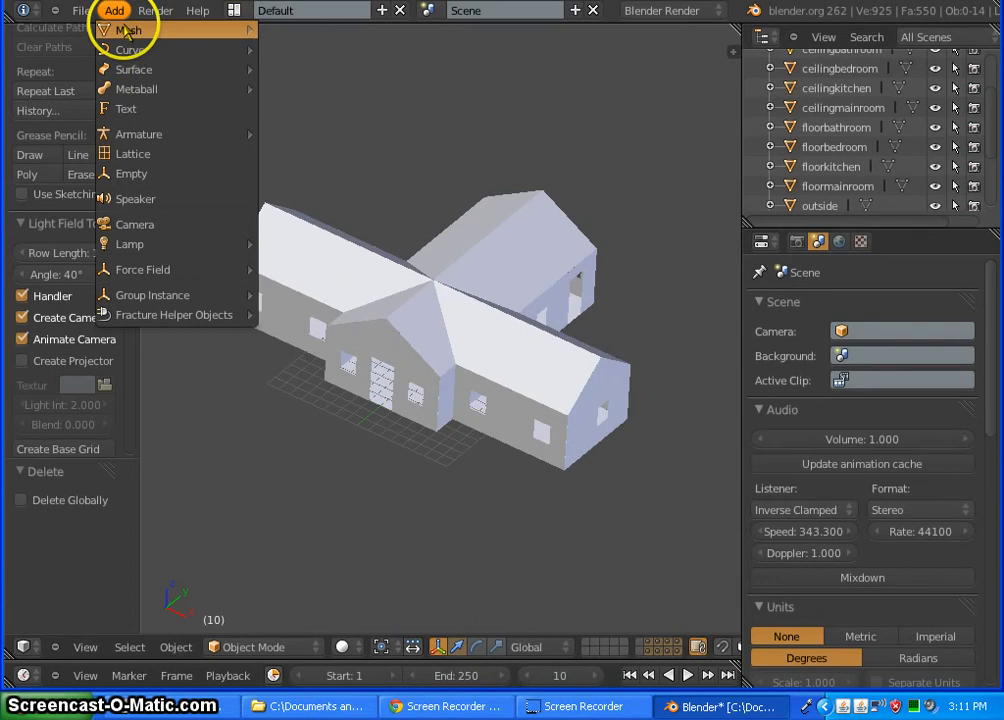
mouse_move(125, 30)
left_click(298, 89)
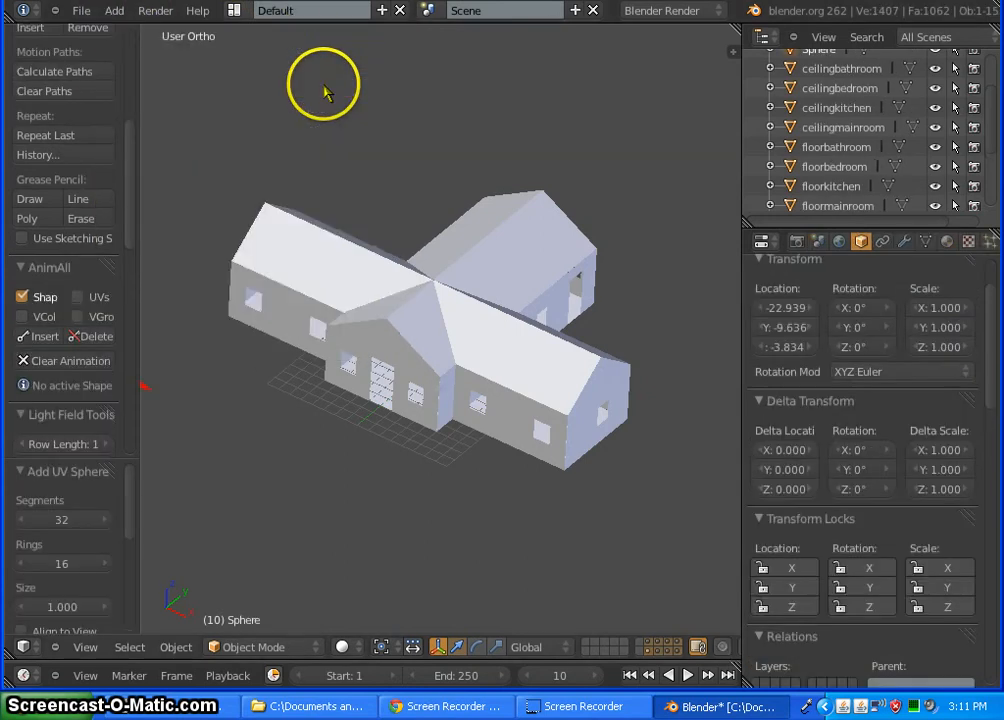
scroll(325, 312, "down", 4)
scroll(160, 400, "up", 7)
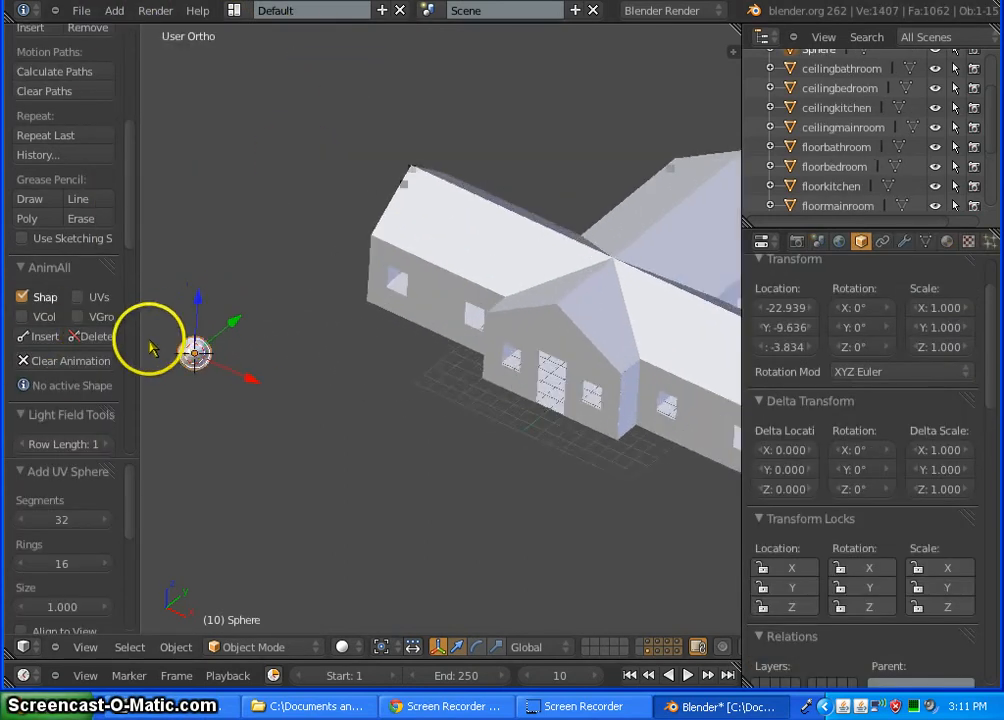
scroll(170, 370, "up", 6)
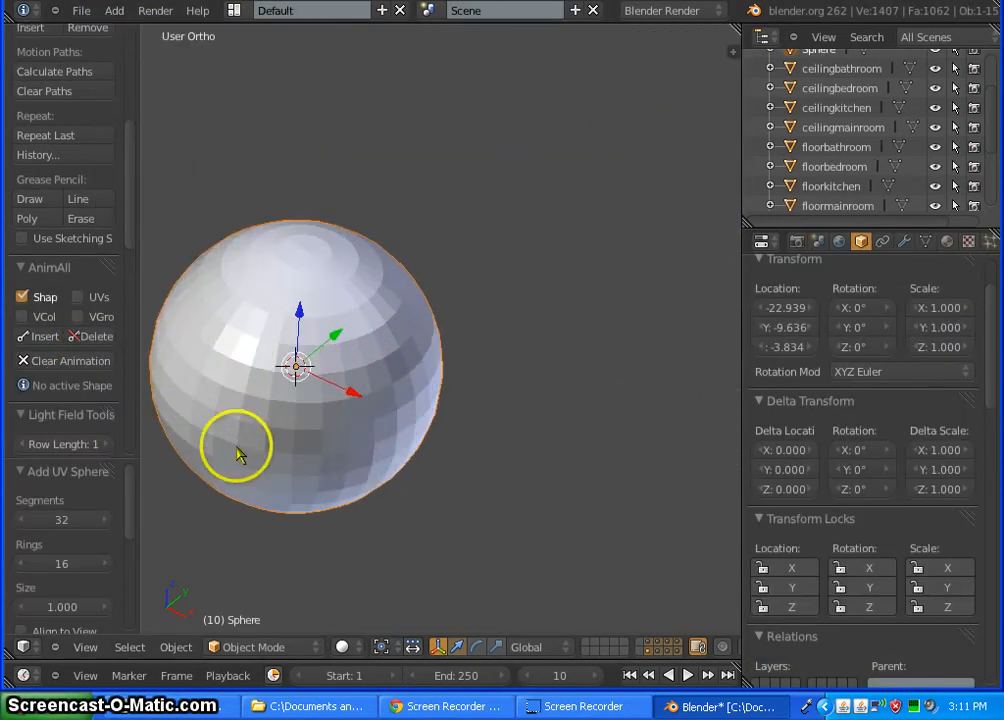
Step: Examine the UV sphere's faceted surface from the sides, from above and from below, and compare it with the house
middle_click_drag(196, 478, 525, 376)
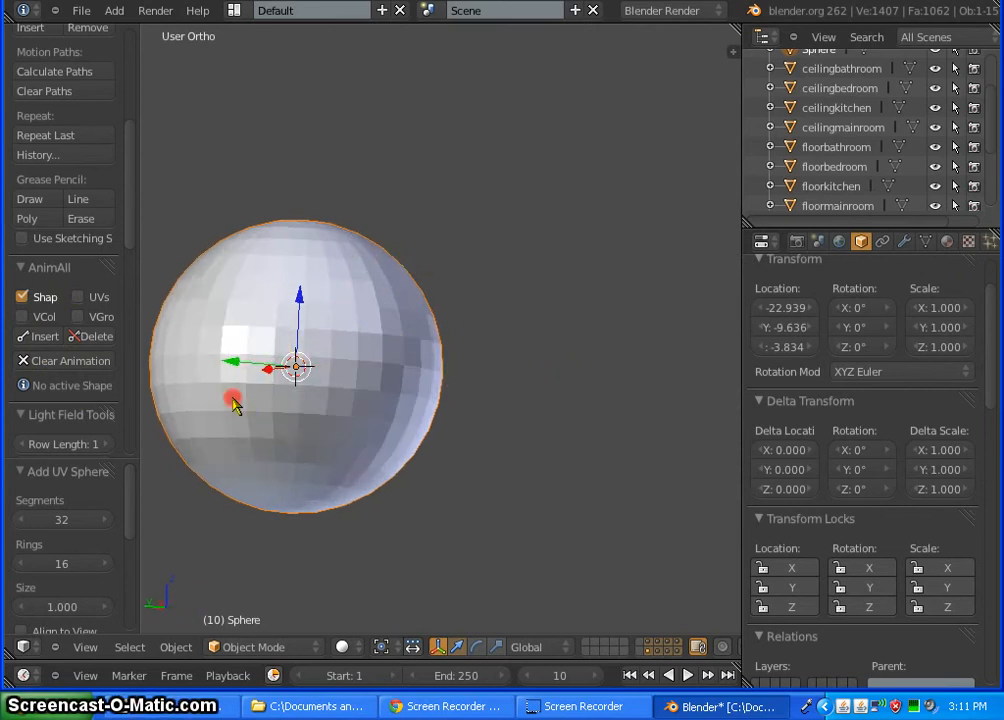
middle_click_drag(233, 403, 508, 465)
scroll(477, 419, "down", 6)
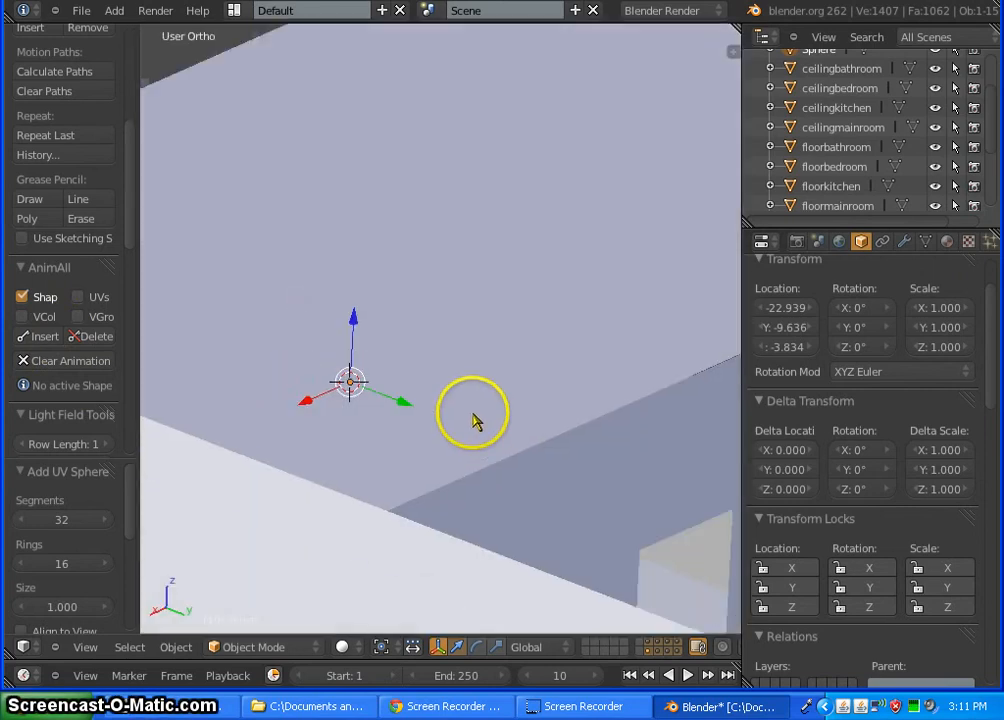
scroll(474, 420, "down", 5)
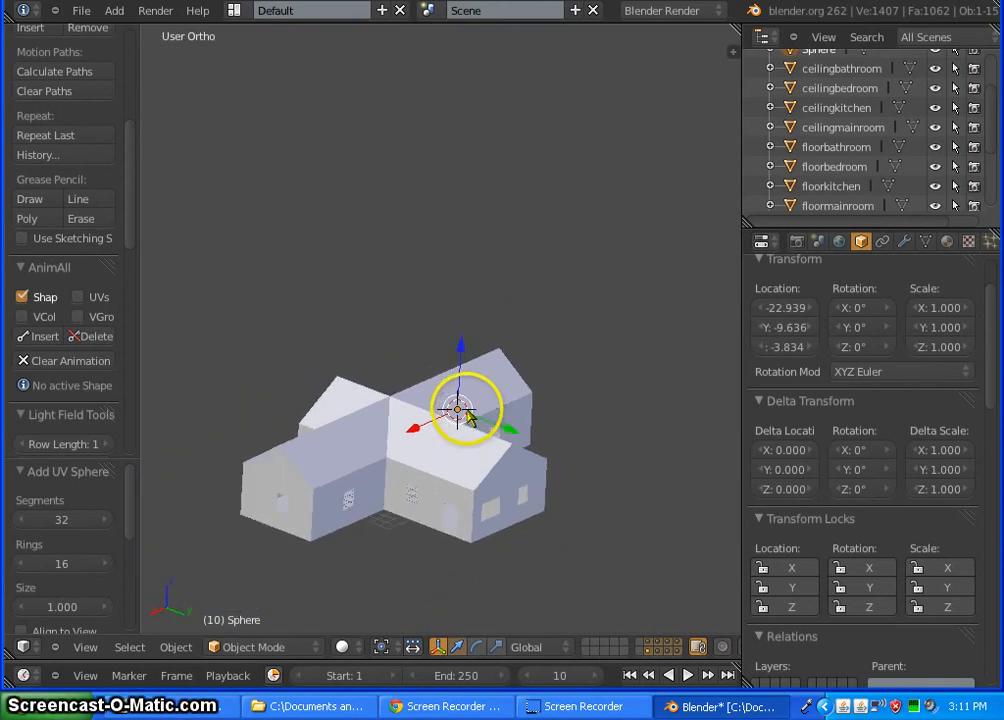
scroll(390, 473, "up", 3)
middle_click_drag(391, 467, 621, 408)
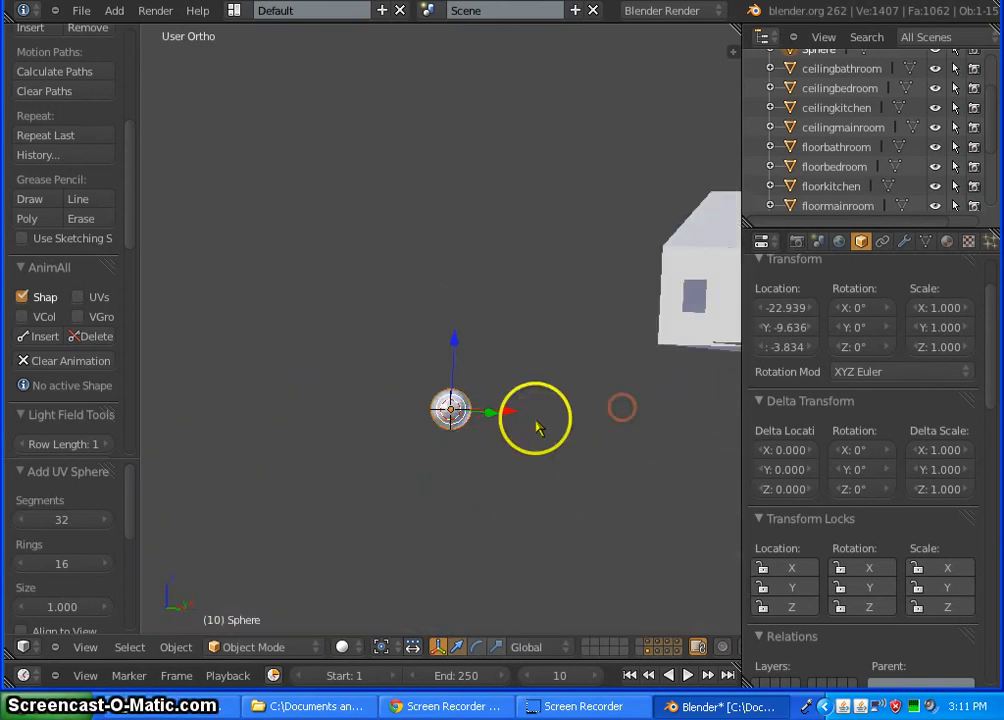
scroll(521, 417, "up", 3)
scroll(460, 410, "up", 5)
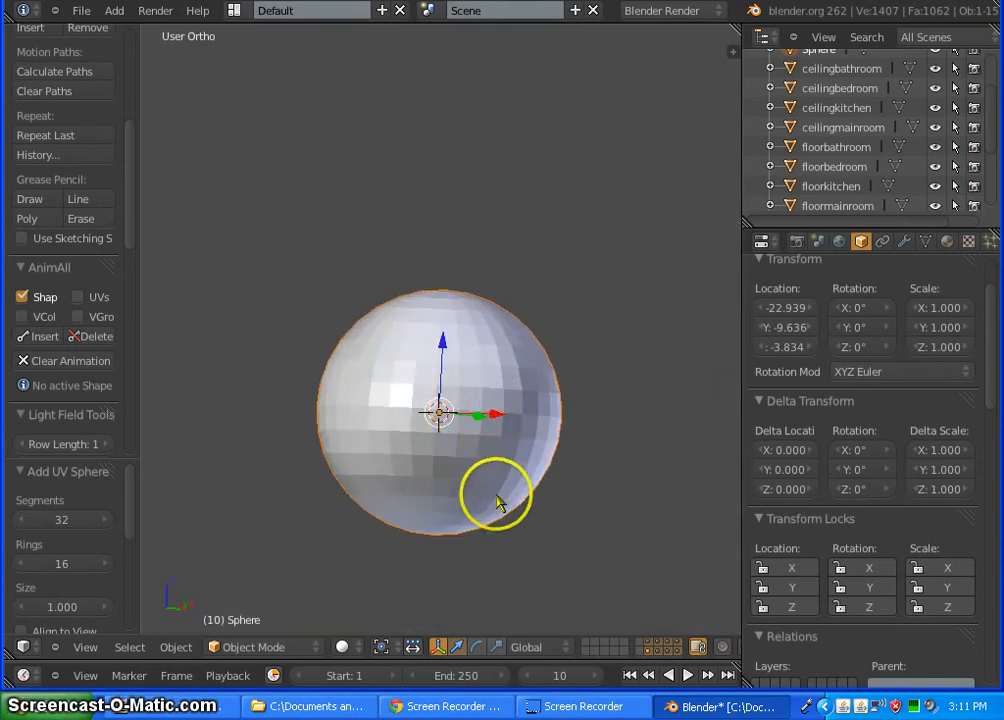
middle_click_drag(535, 475, 485, 128)
middle_click_drag(560, 532, 475, 443)
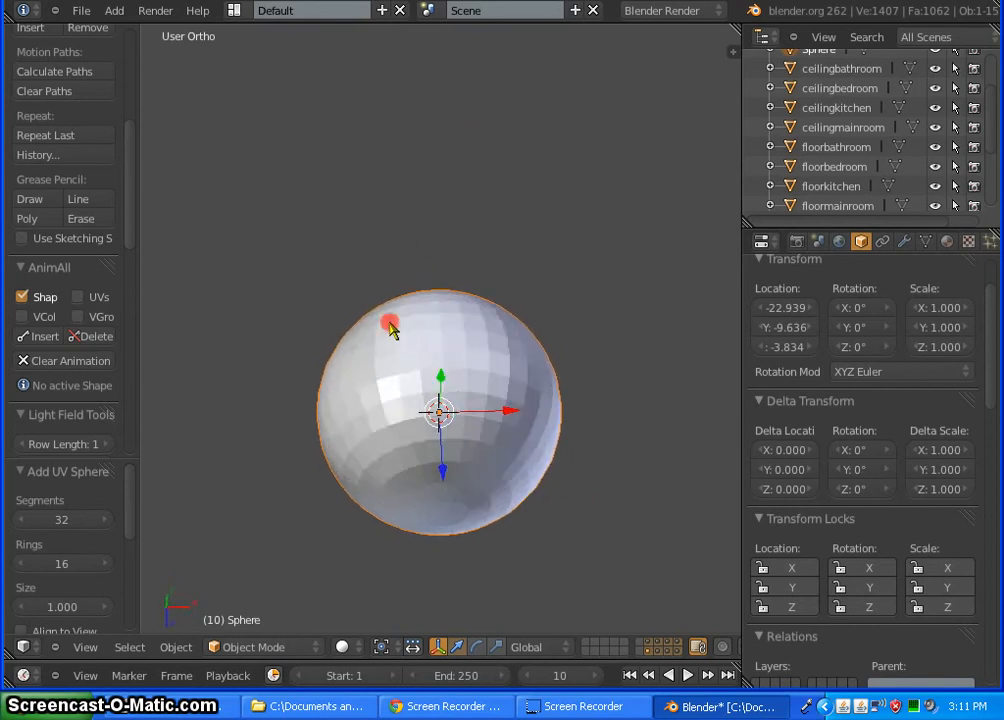
middle_click_drag(390, 322, 352, 273)
middle_click_drag(590, 535, 447, 248)
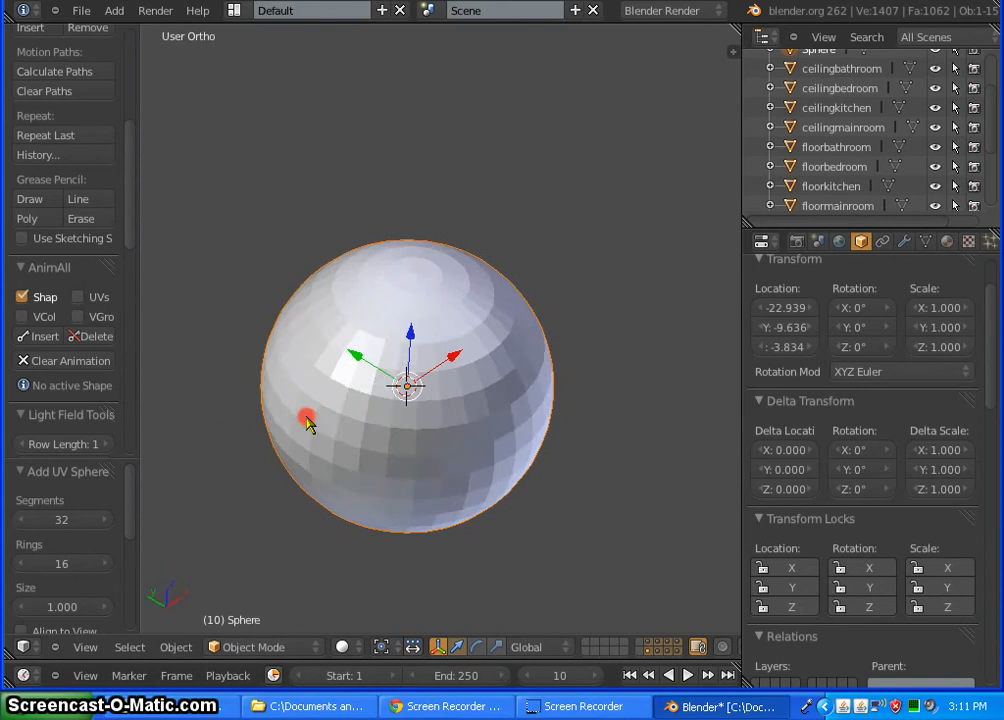
middle_click_drag(557, 341, 455, 367)
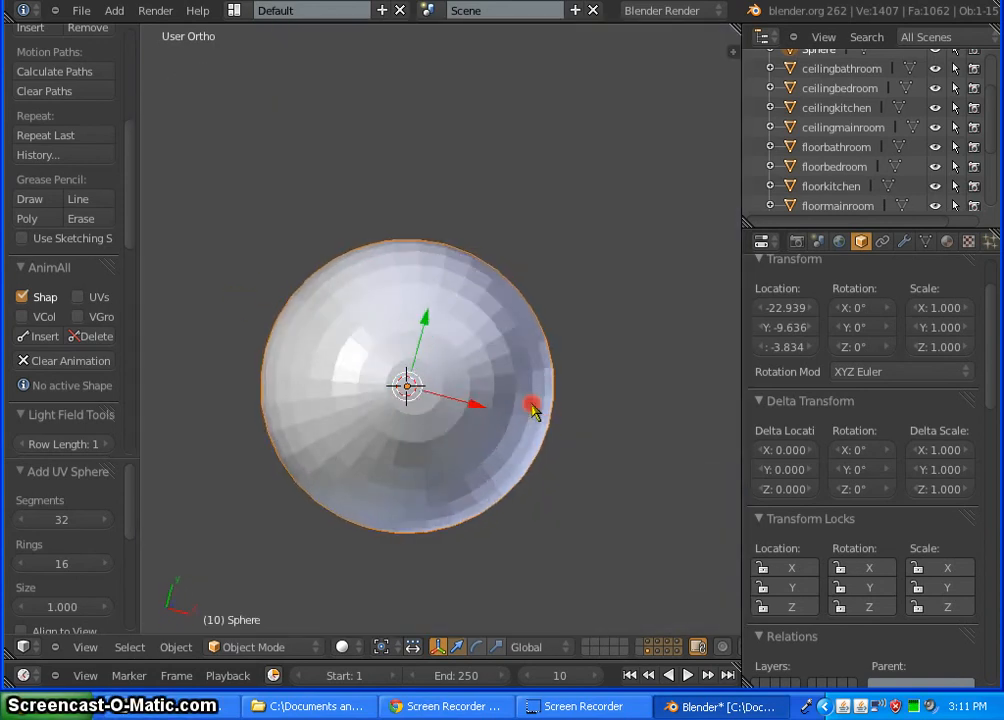
middle_click_drag(532, 407, 600, 247)
Step: Delete the UV sphere from the scene
scroll(542, 258, "down", 4)
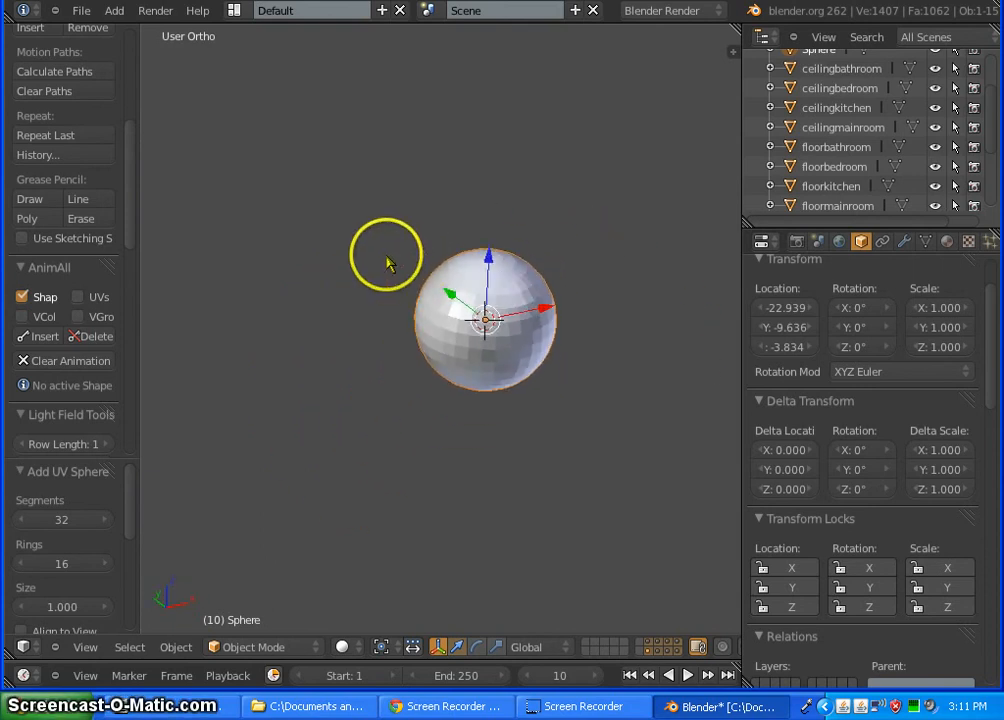
scroll(450, 283, "down", 4)
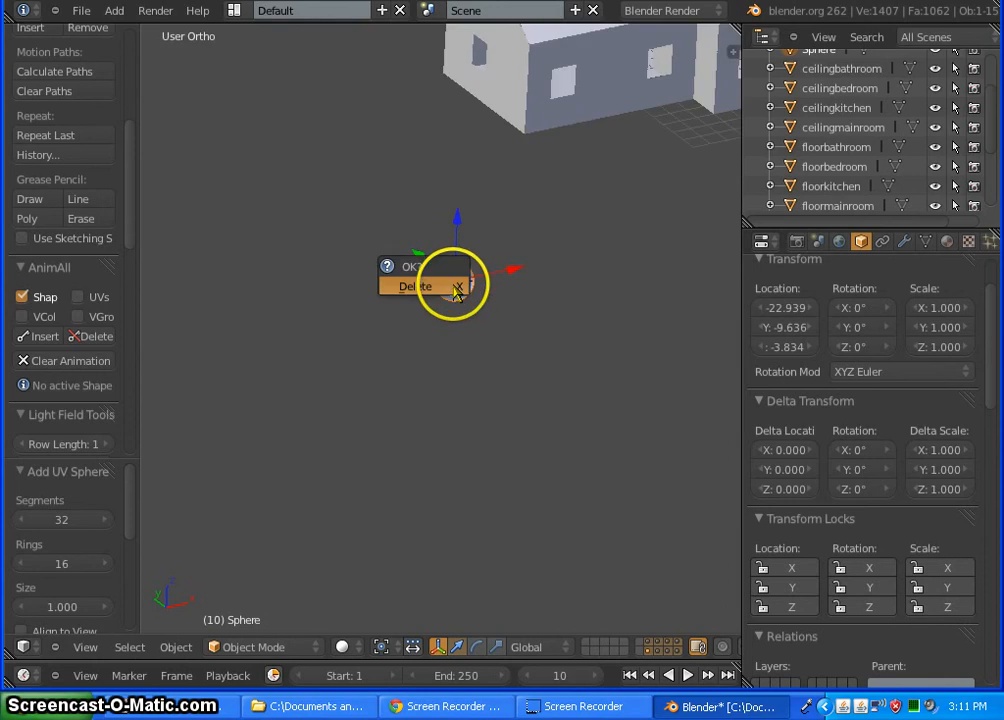
left_click(456, 287)
Step: Review the complete house from its front corner, with all wings in view
scroll(343, 231, "down", 4)
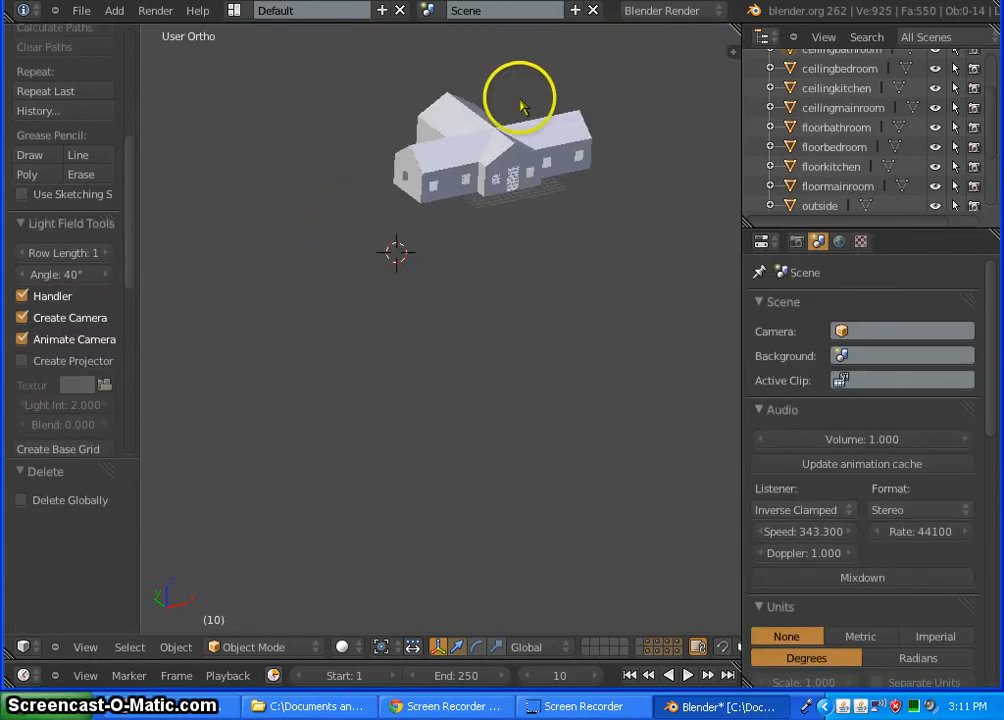
scroll(521, 104, "up", 6)
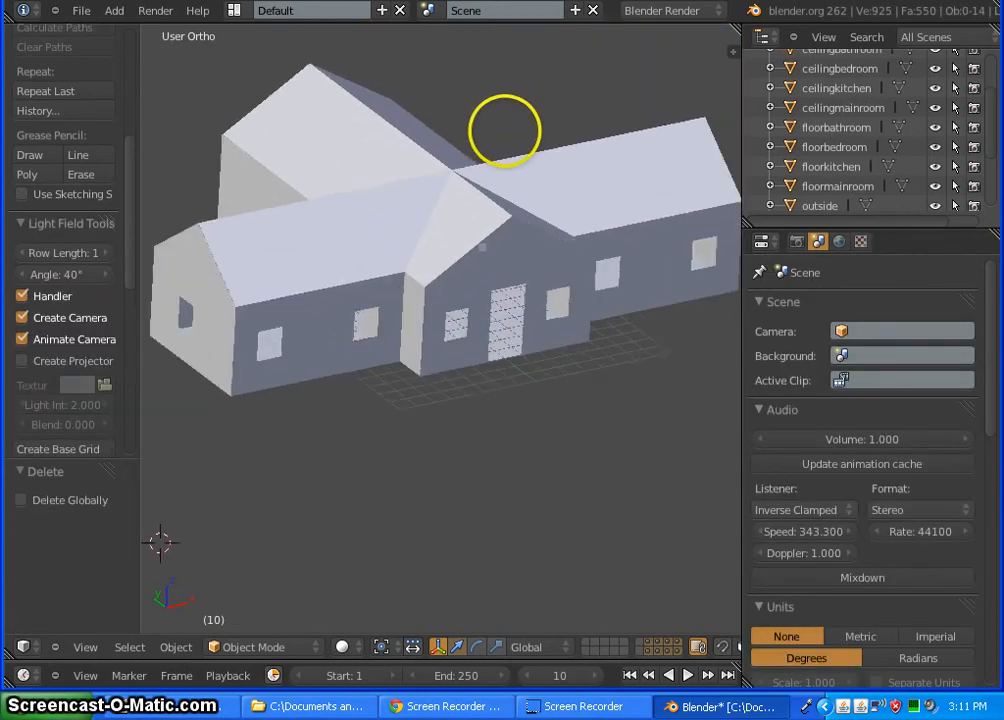
scroll(504, 131, "down", 1)
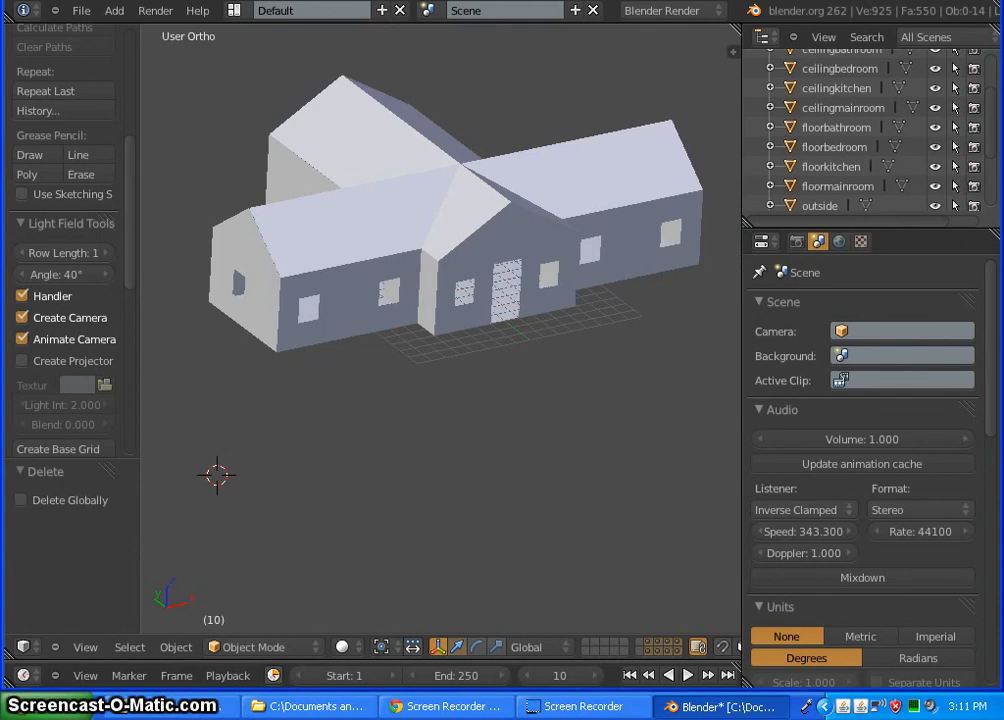
middle_click_drag(497, 134, 481, 236, "shift")
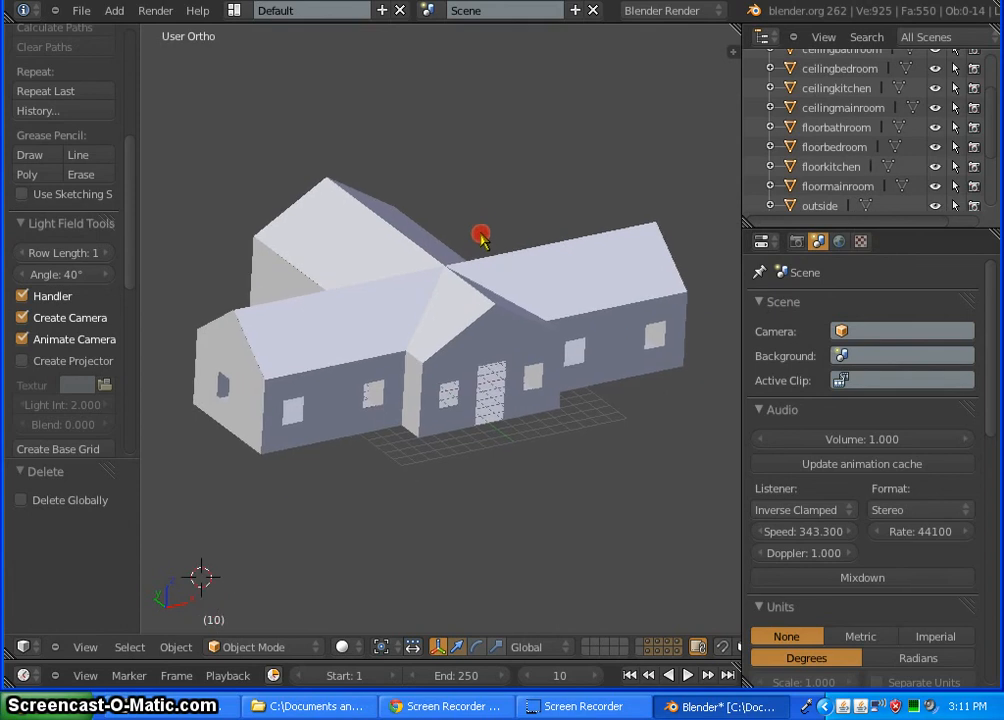
right_click(443, 300)
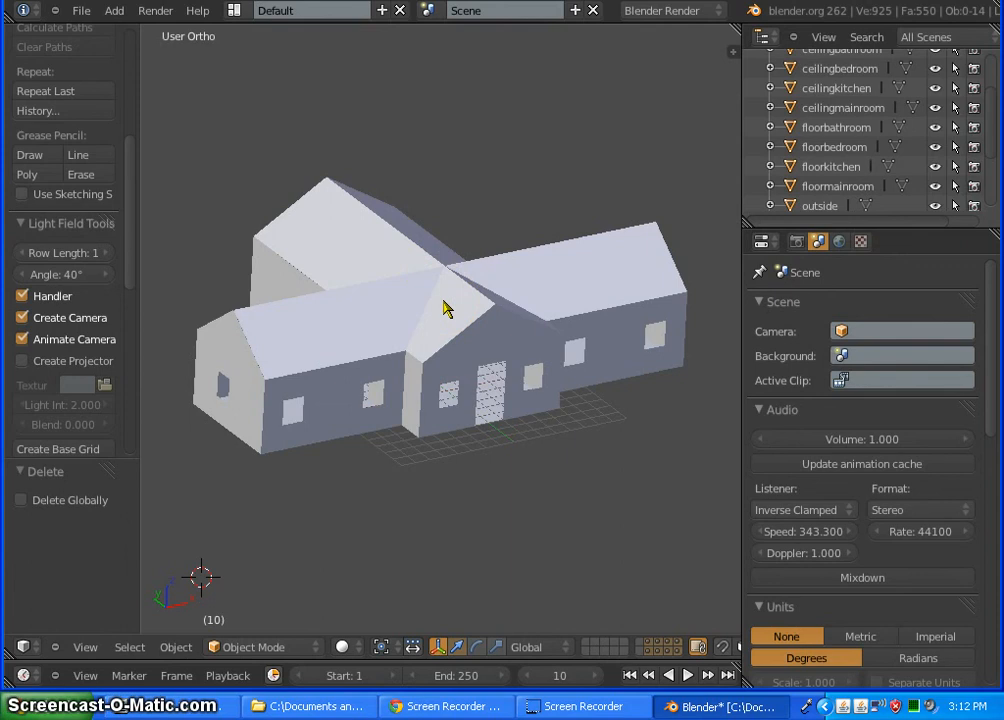